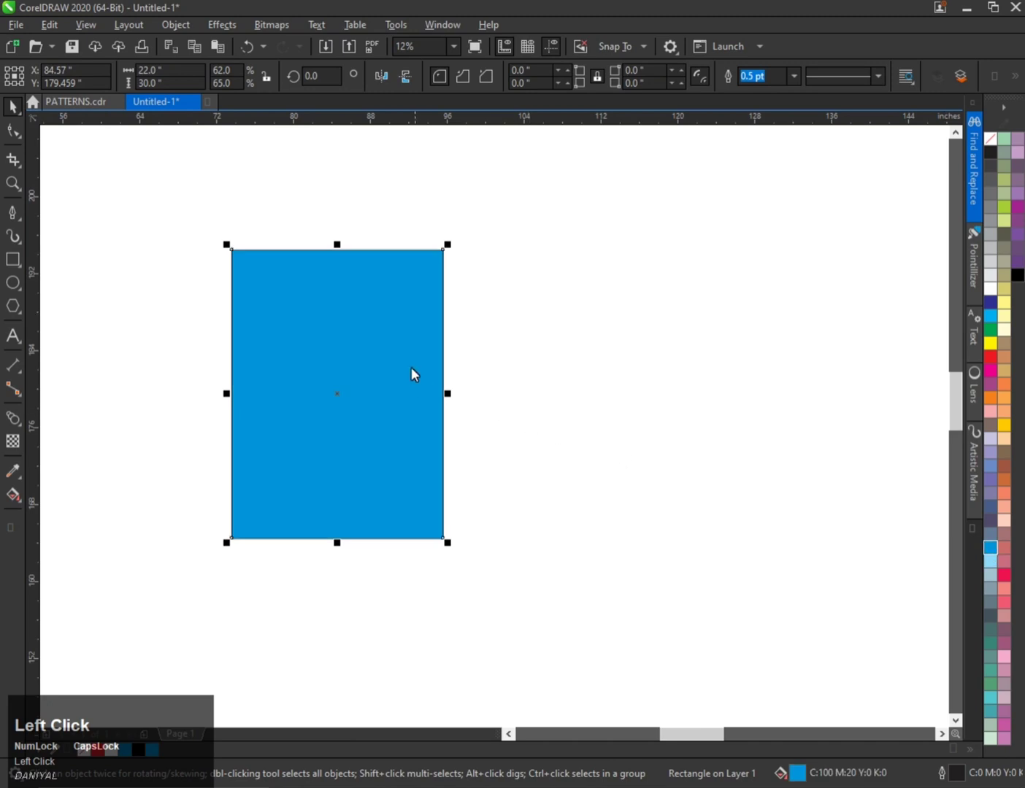
Step: Draw a polygon about 1.3 inches wide near the blue rectangle's upper-left corner and give it 6 sides
scroll(347, 372, "down", 1)
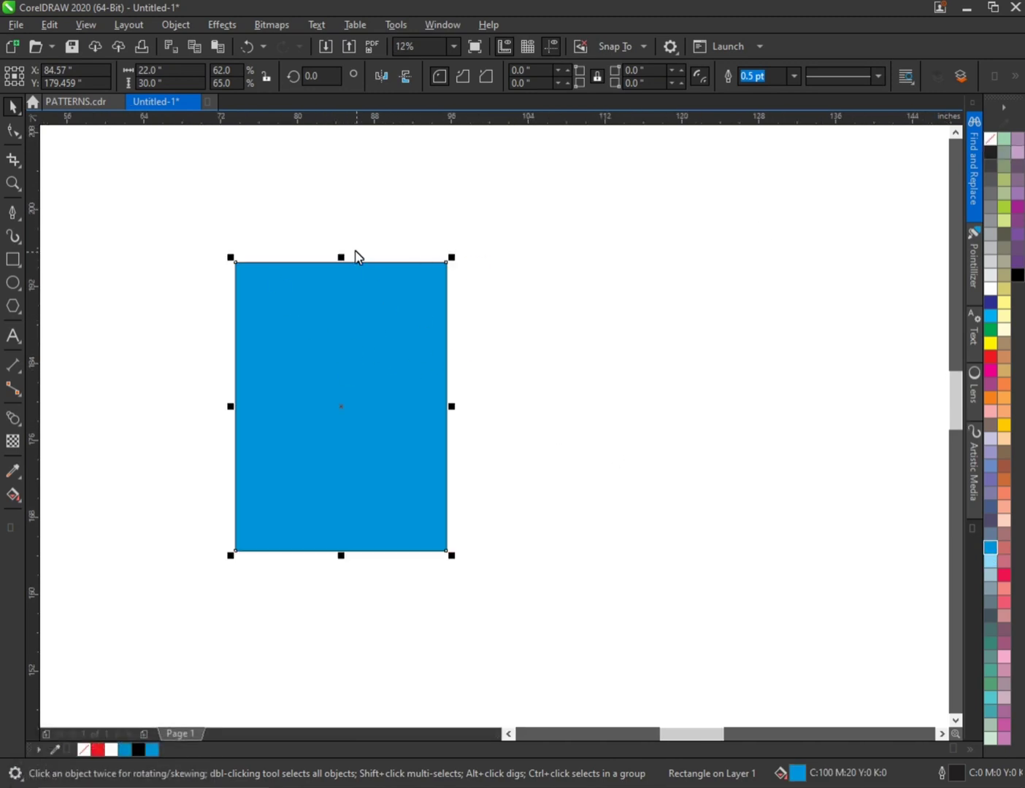
scroll(355, 252, "up", 1)
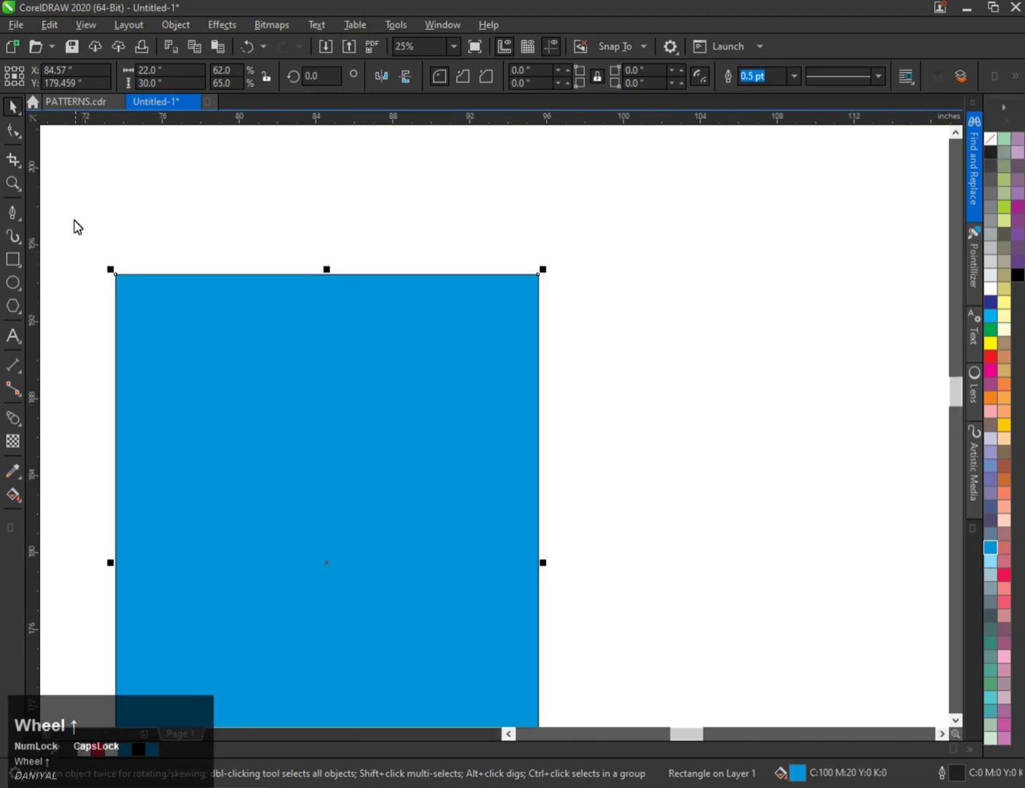
left_click(14, 308)
scroll(126, 308, "up", 1)
scroll(125, 308, "up", 1)
left_click_drag(168, 269, 237, 374)
key("ctrl+space")
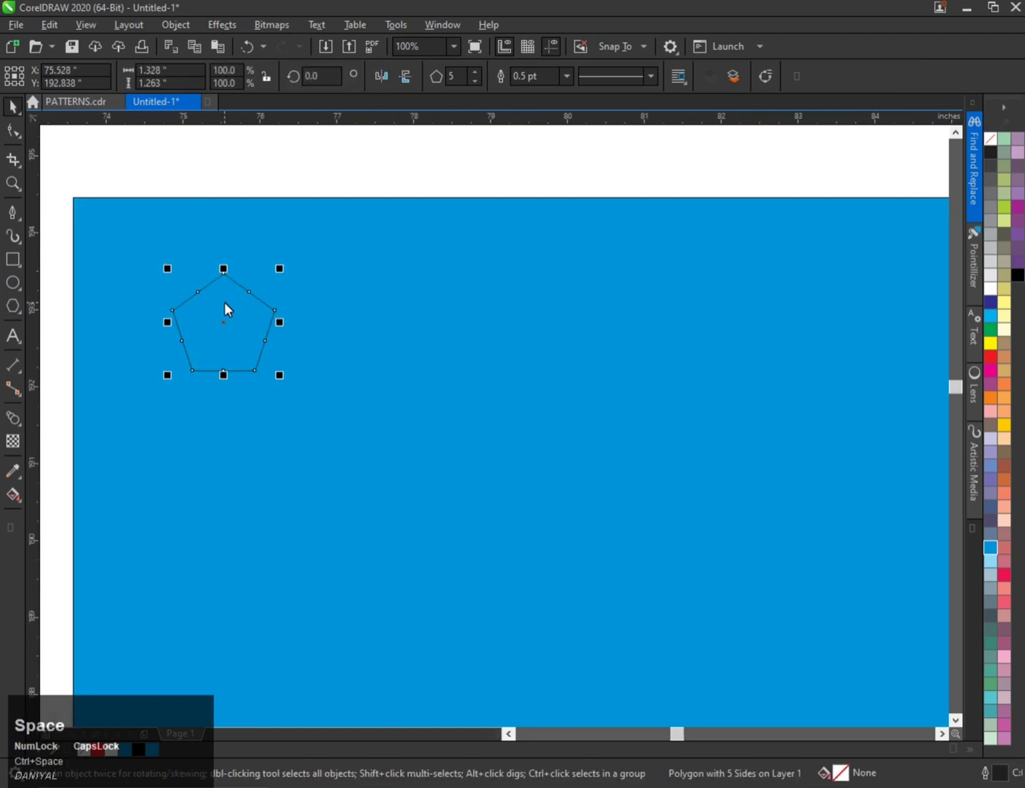
left_click(474, 71)
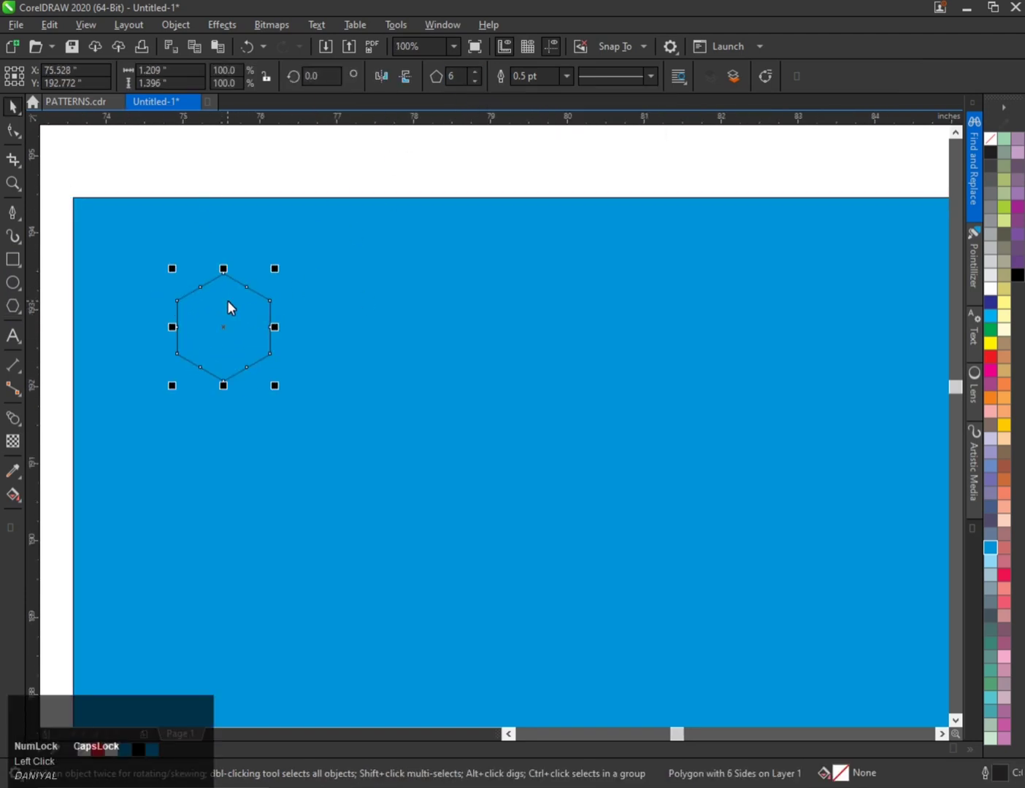
Step: Set the hexagon's outline width to 10 pt and its outline color to black (C100 M100 Y100 K100)
key("F12")
left_click_drag(409, 269, 456, 256)
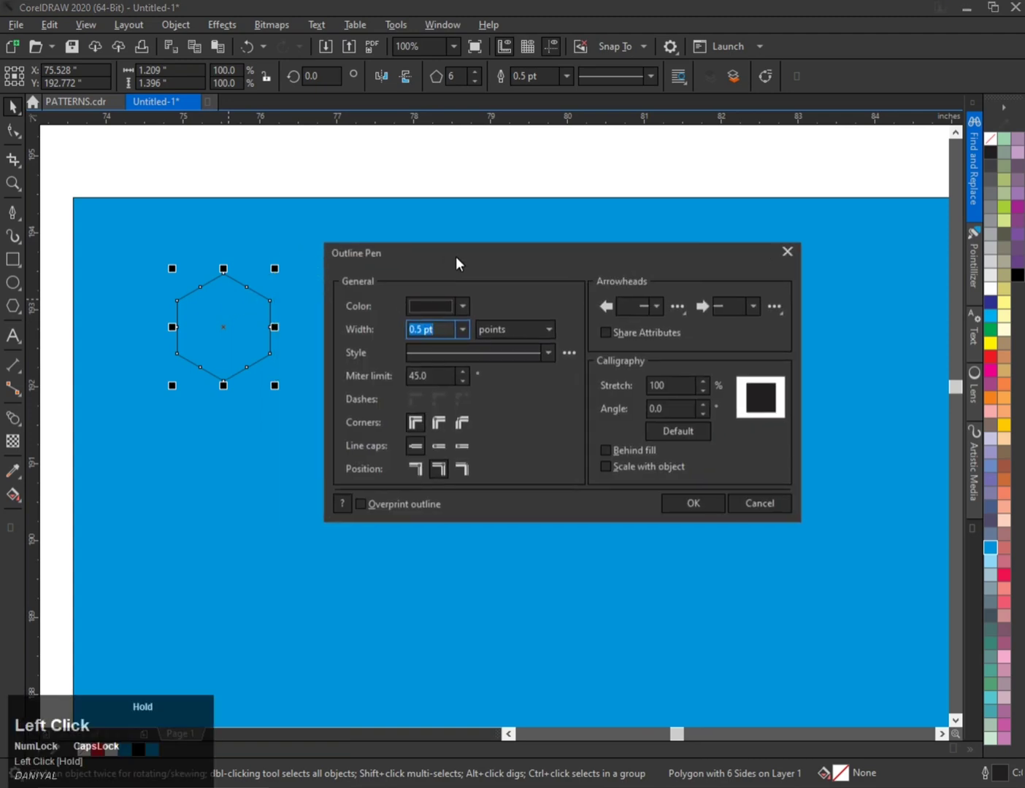
left_click(462, 328)
left_click(441, 327)
type("10")
key("Return")
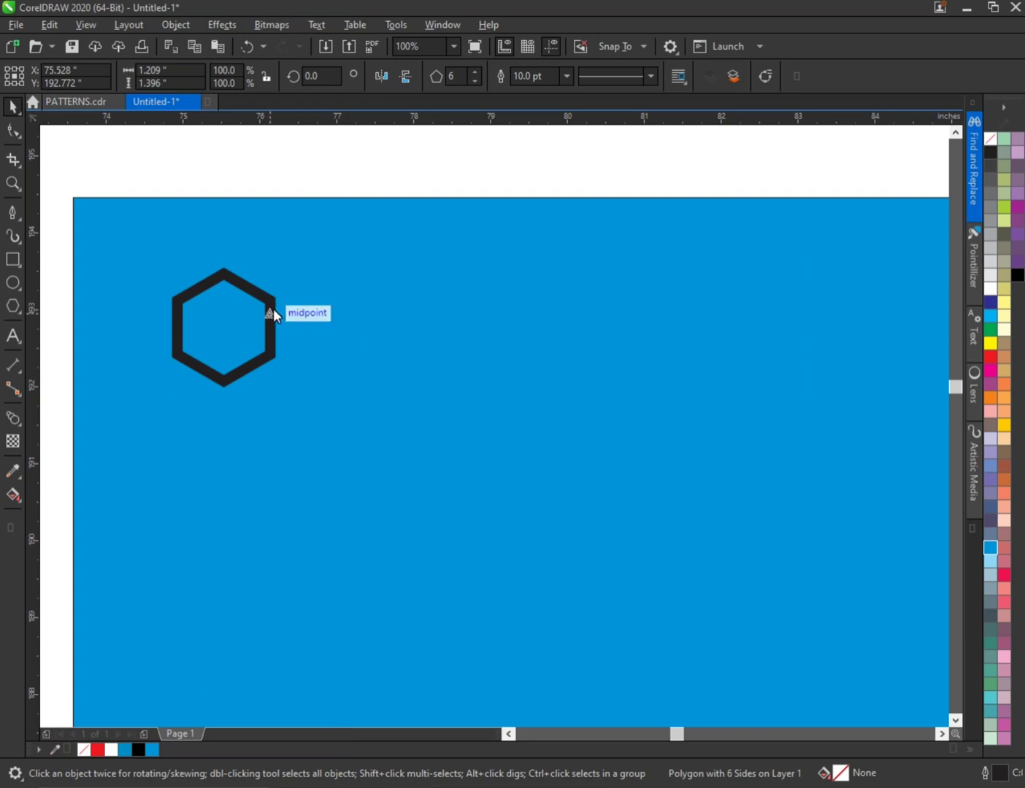
scroll(218, 278, "up", 1)
Step: Place a copy of the hexagon about 0.7 inches straight below, overlapping the original
left_click(237, 257)
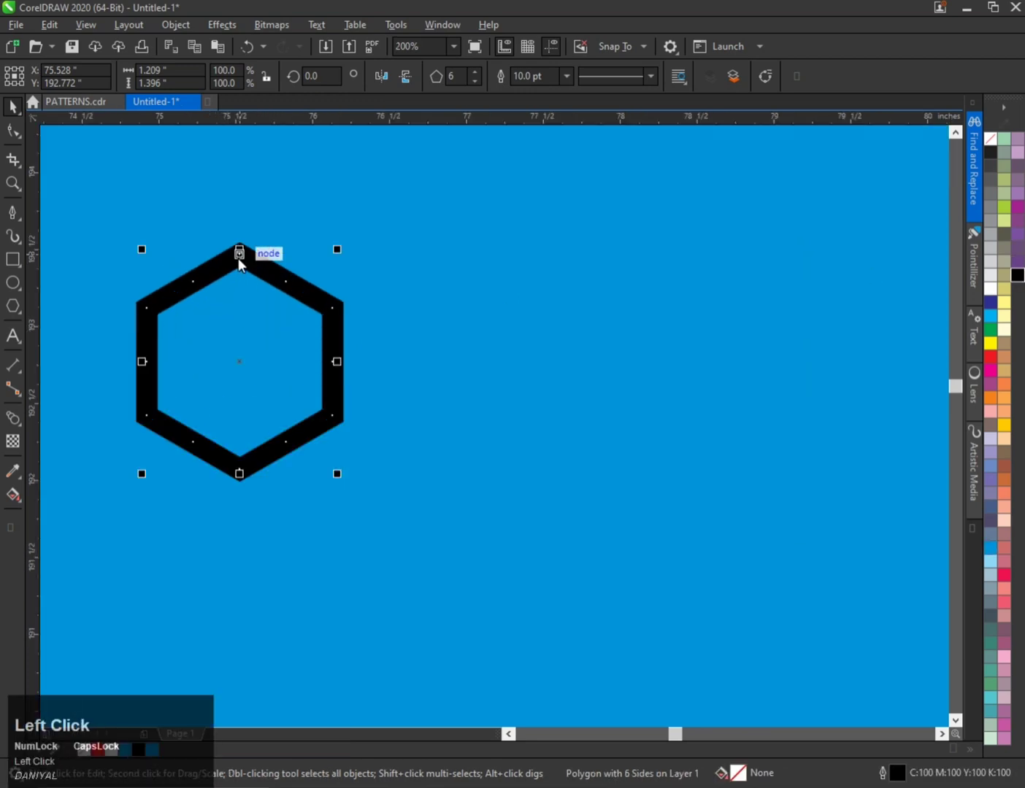
left_click_drag(238, 257, 247, 360)
right_click(247, 360)
scroll(247, 358, "down", 1)
Step: Select both overlapping hexagons and place a copy of the pair directly to their right, side against side
left_click_drag(70, 259, 328, 475)
scroll(250, 342, "up", 1)
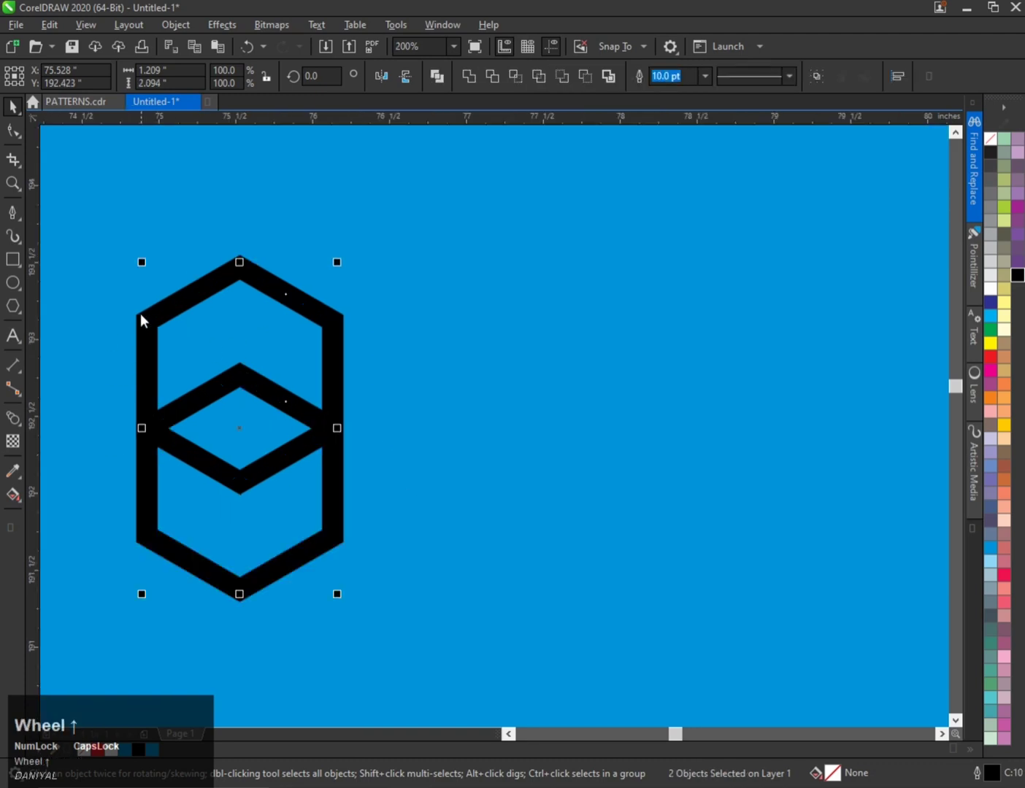
left_click_drag(135, 319, 327, 319)
right_click(326, 320)
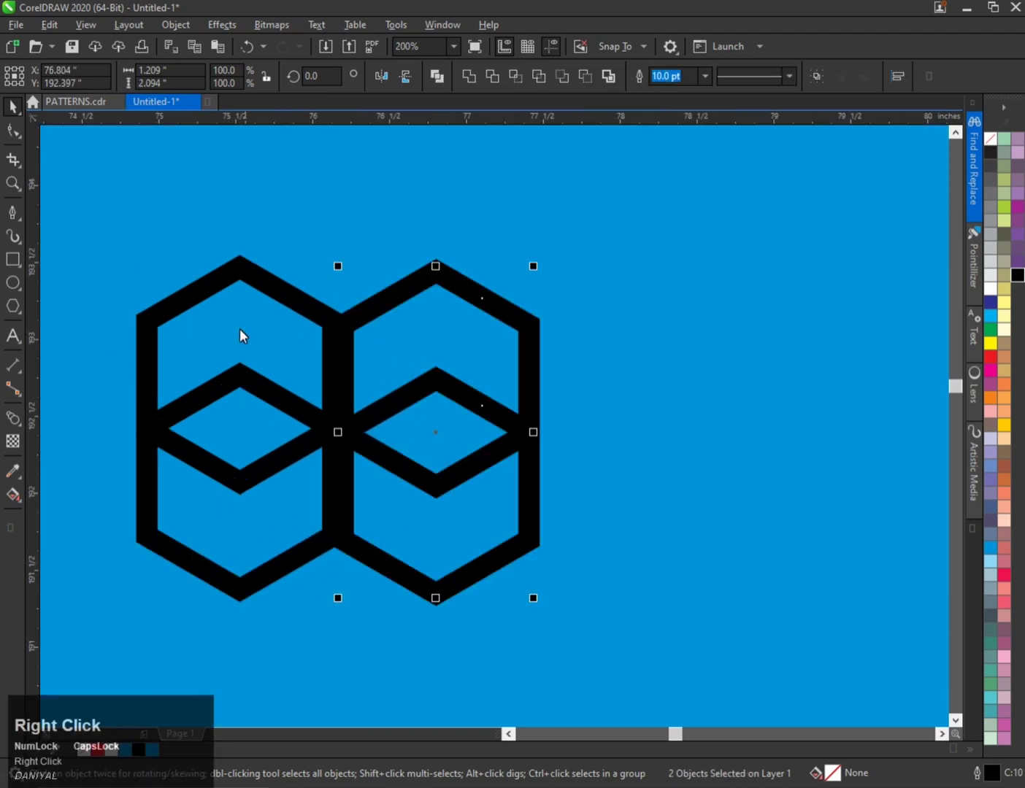
Step: Repeat the sideways duplication until the hexagon pairs form a row of 22 running past the rectangle's right edge
scroll(212, 330, "down", 1)
key("ctrl+r")
key("ctrl+r")
key("ctrl+r")
key("ctrl+r")
key("ctrl+r")
key("ctrl+r")
key("ctrl+r")
key("ctrl+r")
scroll(208, 336, "down", 2)
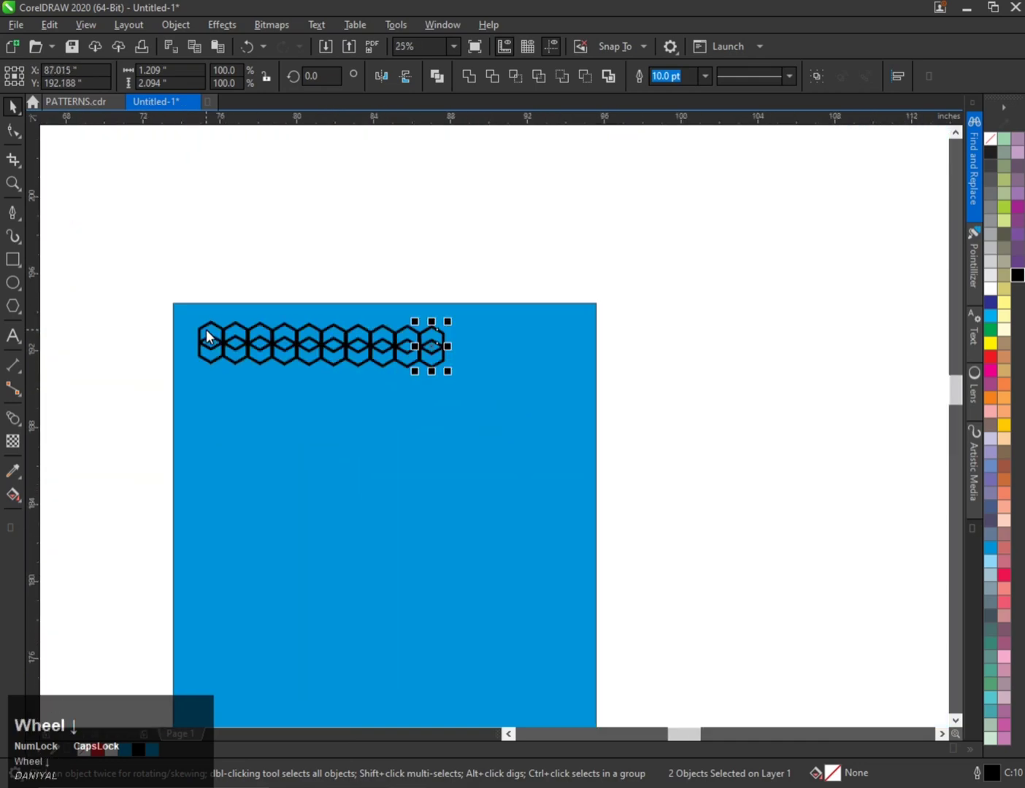
key("ctrl+r")
key("ctrl+r")
key("ctrl+r")
key("ctrl+r")
key("ctrl+r")
key("ctrl+r")
key("ctrl+r")
key("ctrl+r")
key("ctrl+r")
key("ctrl+r")
key("ctrl+r")
key("ctrl+r")
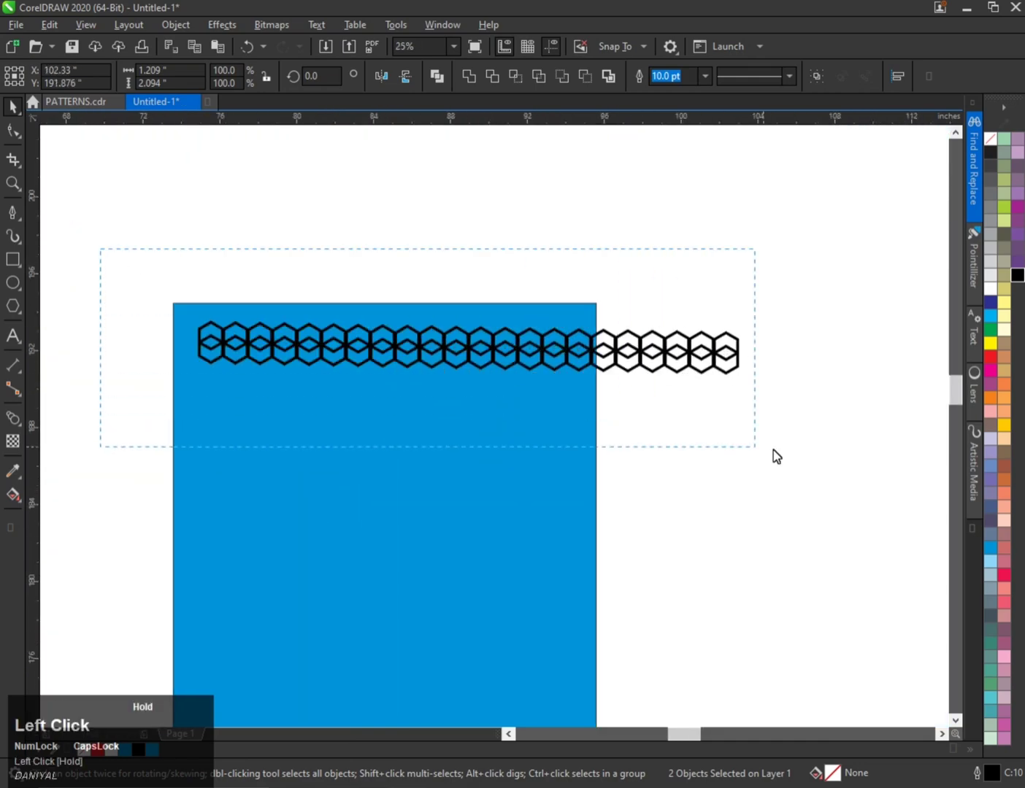
Step: Select the whole row and place a copy below it, shifted half a hexagon to the right so the rows interlock
left_click_drag(772, 450, 773, 449)
scroll(221, 330, "up", 3)
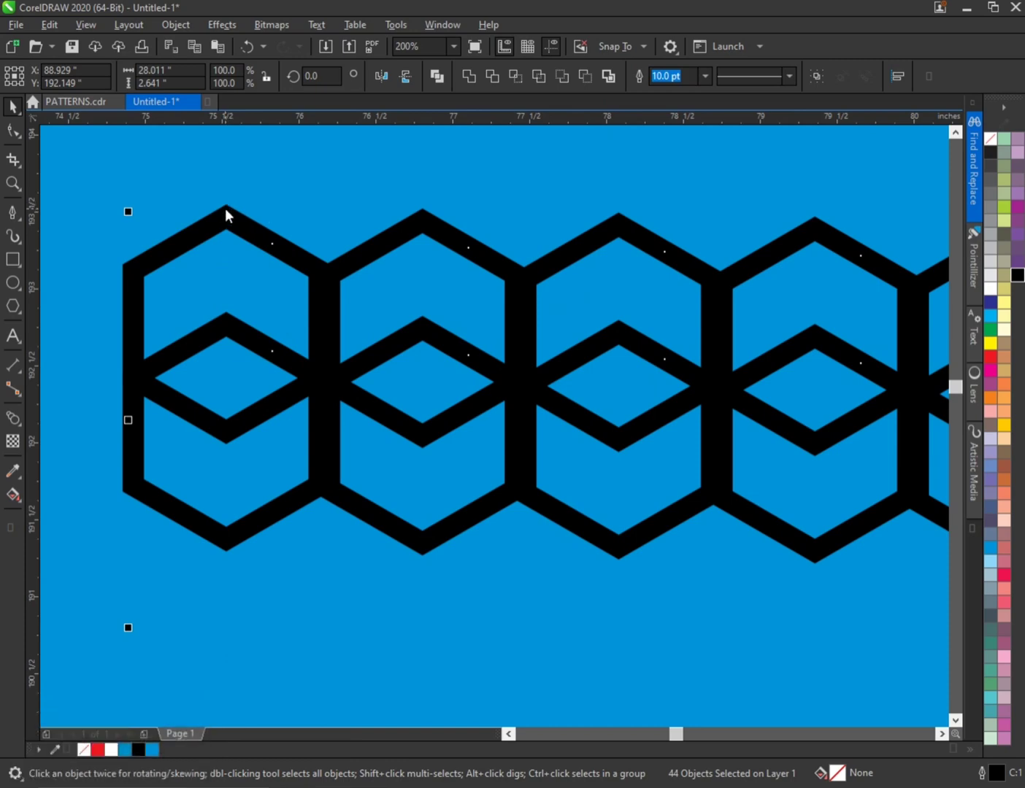
left_click_drag(226, 213, 323, 489)
right_click(322, 491)
scroll(261, 399, "down", 3)
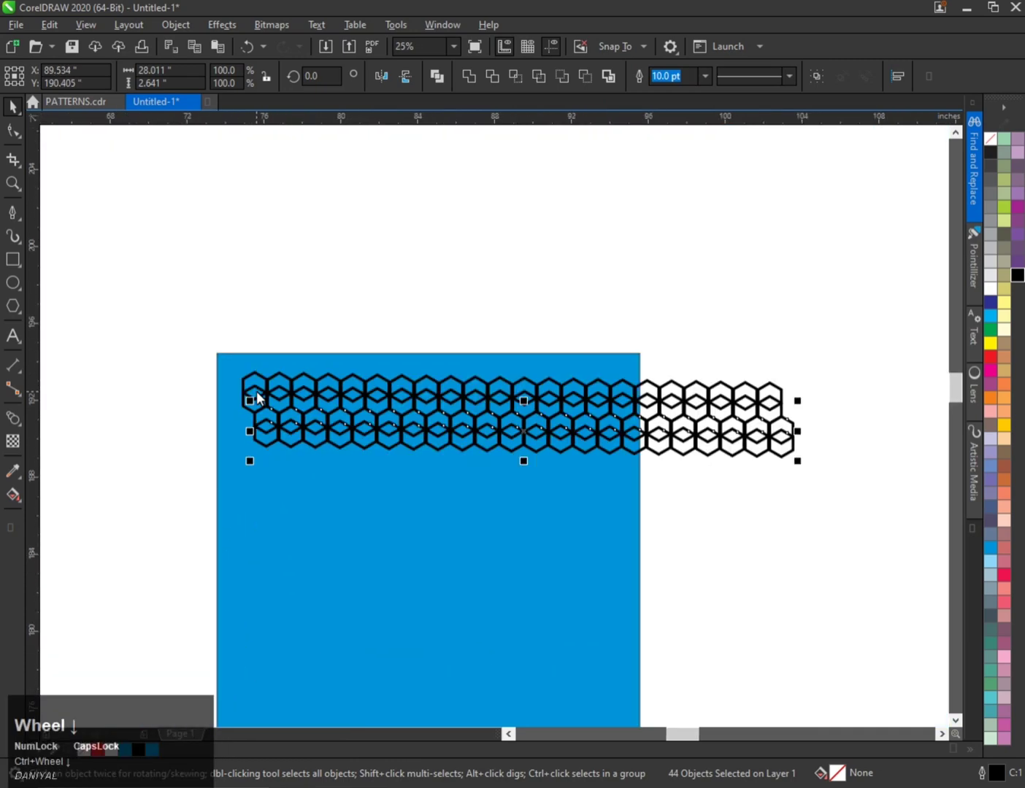
Step: Select both interlocking rows and place a copy straight below so the hexagons continue without a gap
left_click_drag(199, 322, 814, 530)
scroll(269, 395, "up", 2)
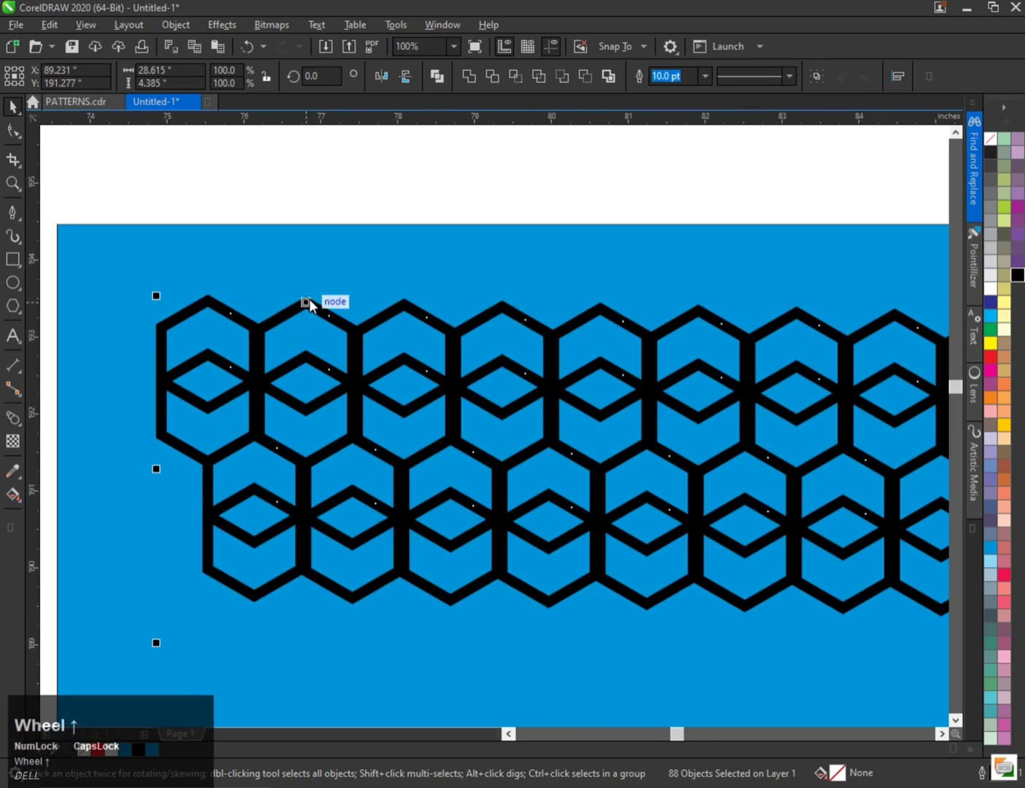
left_click_drag(304, 300, 305, 575)
right_click(305, 574)
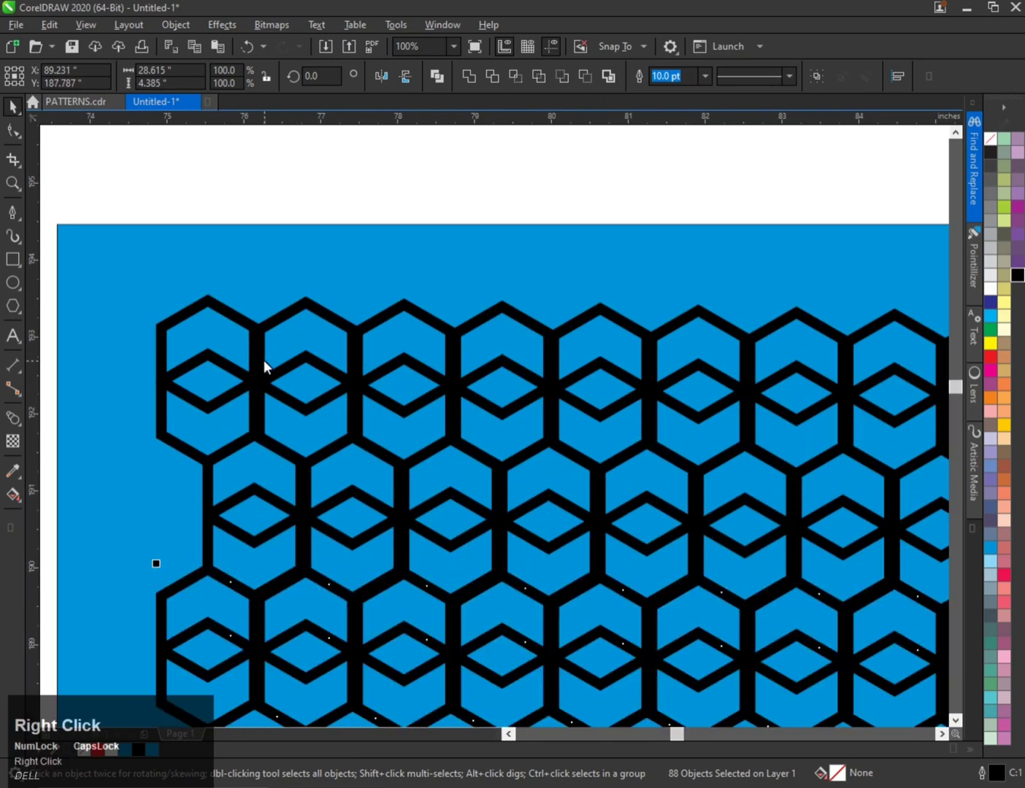
Step: Repeat the downward duplication until the pattern has seven double rows, covering most of the rectangle's height
scroll(254, 358, "down", 2)
key("ctrl+r")
key("ctrl+r")
key("ctrl+r")
key("ctrl+r")
scroll(240, 354, "down", 2)
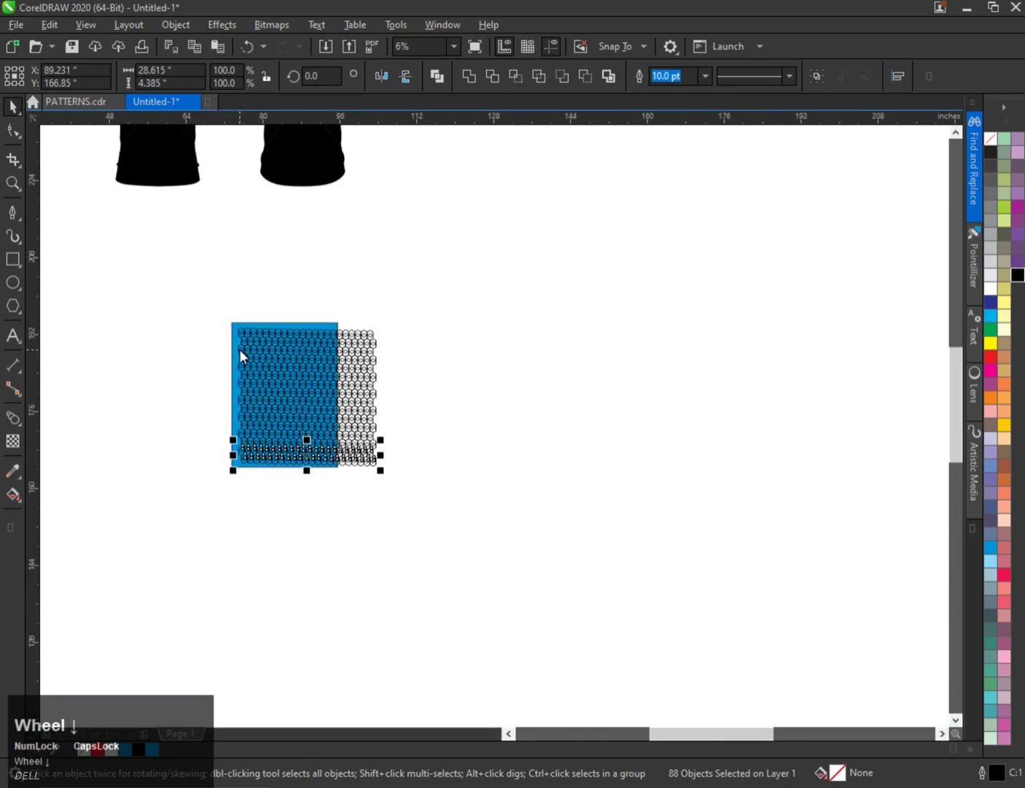
scroll(240, 354, "up", 1)
key("ctrl+z")
key("ctrl+z")
key("ctrl+r")
Step: Select the whole hexagon pattern, move it over the rectangle's upper part so it overhangs both sides, and group it
left_click_drag(173, 263, 585, 541)
scroll(359, 403, "up", 1)
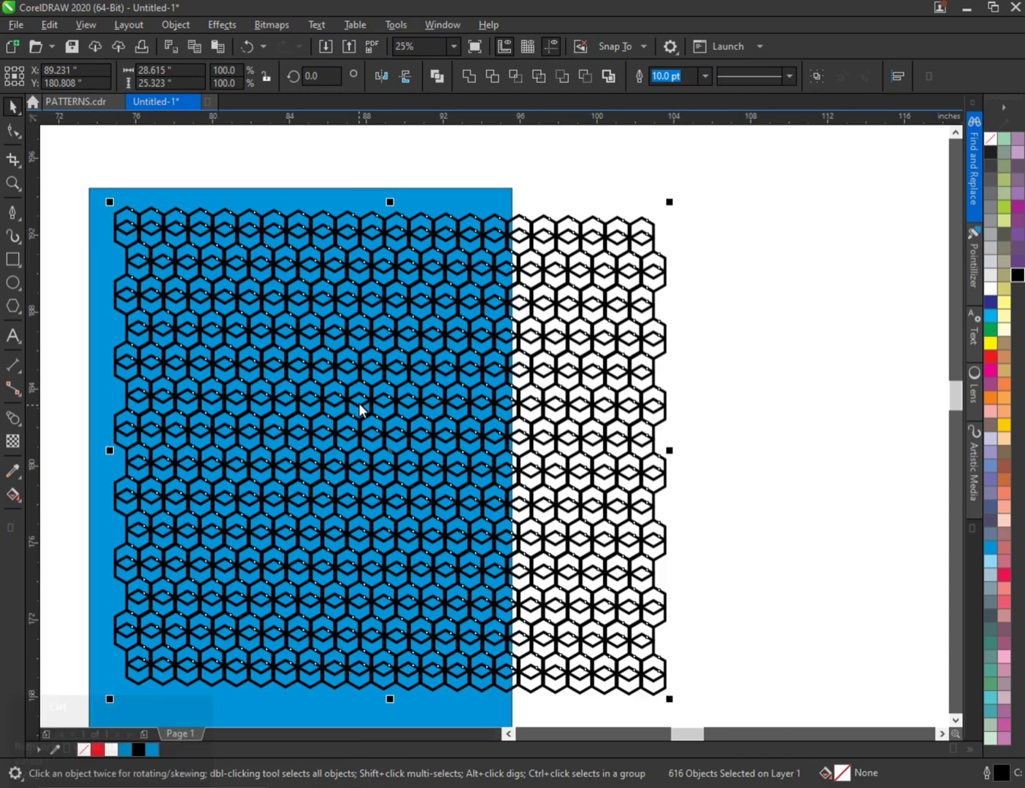
left_click(469, 76)
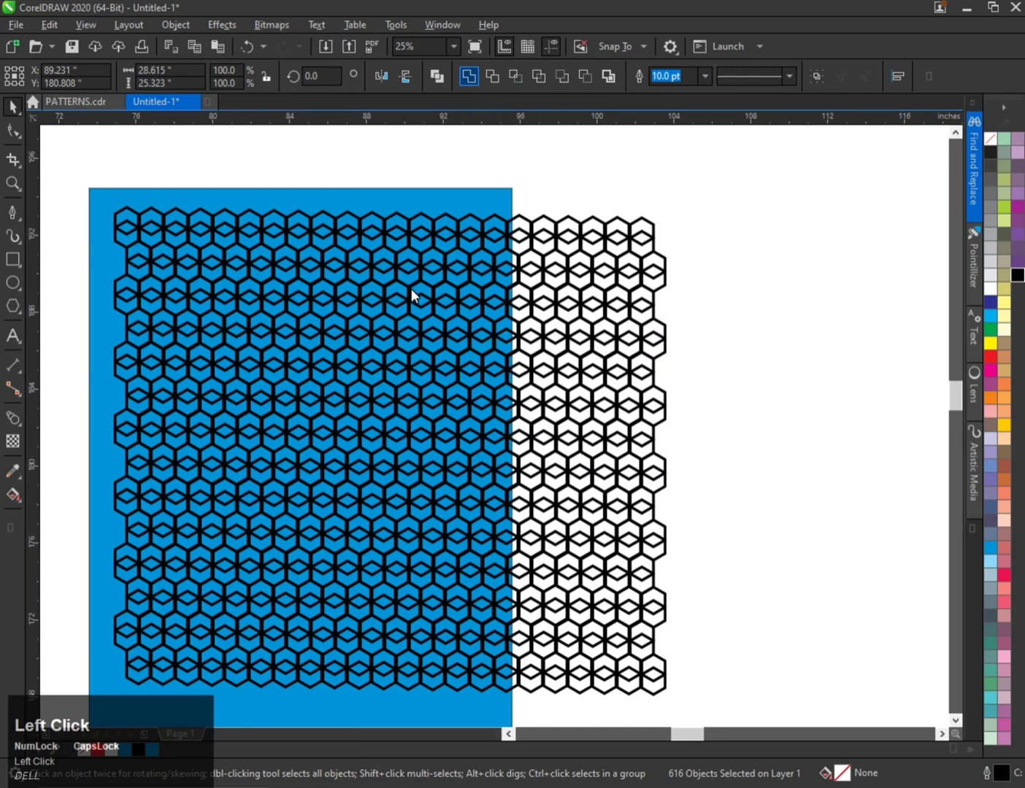
key("ctrl+z")
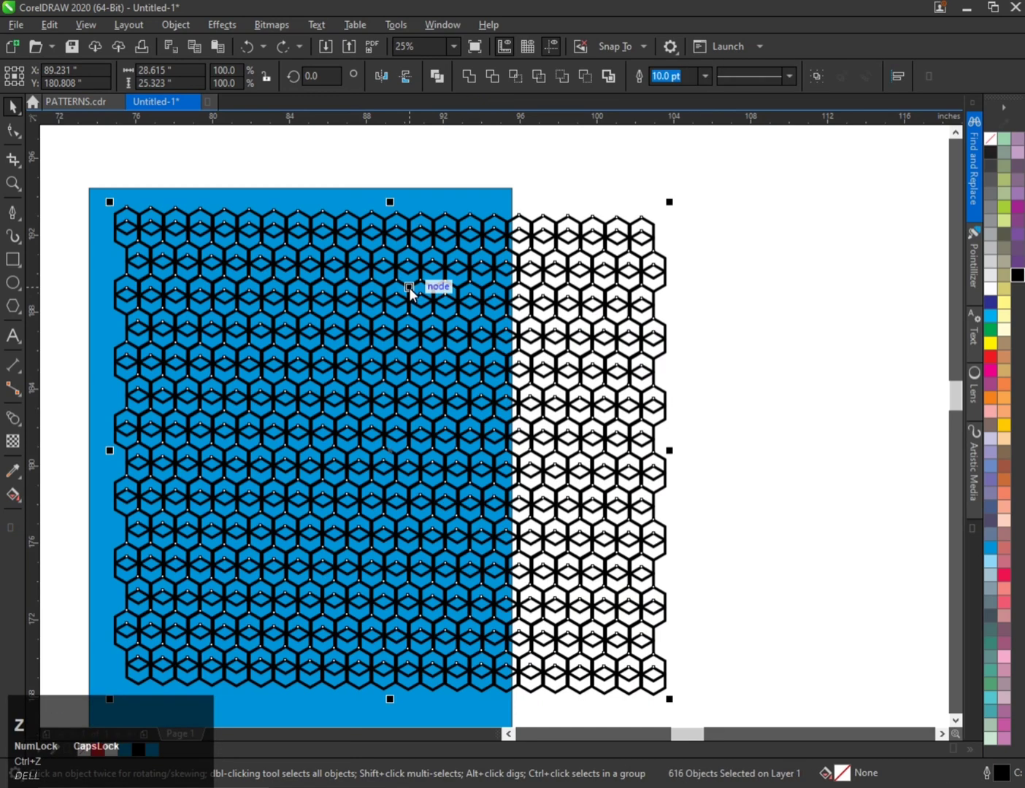
scroll(410, 287, "down", 1)
left_click_drag(448, 353, 394, 235)
scroll(318, 270, "up", 1)
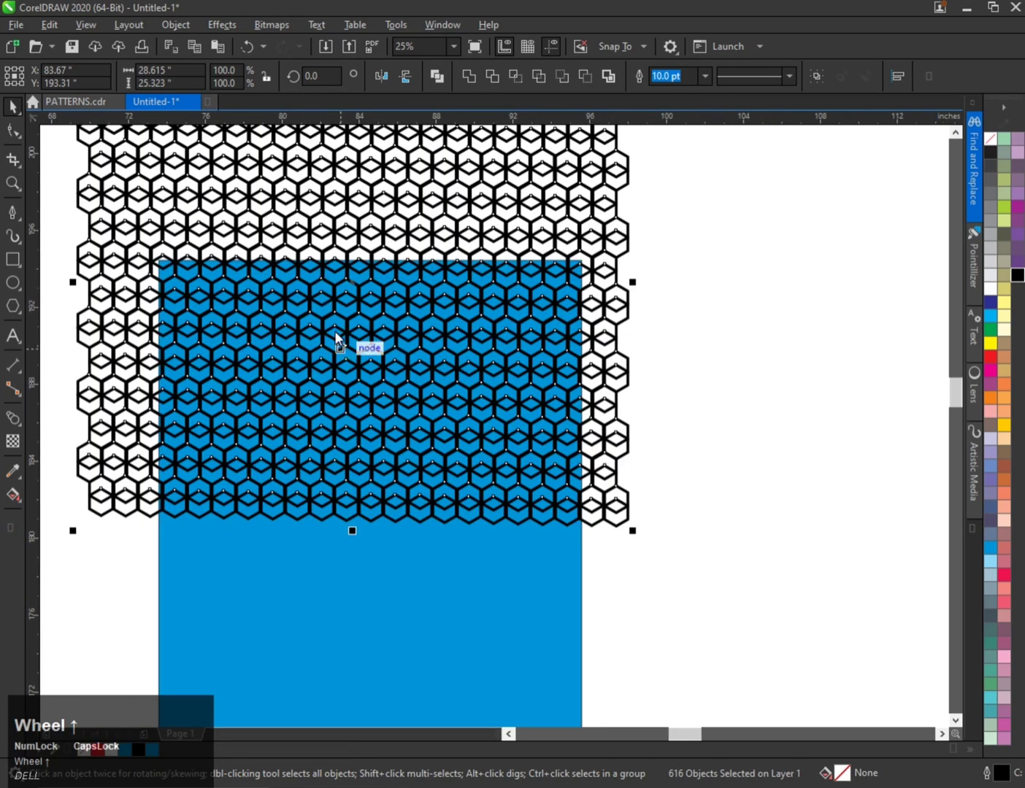
scroll(335, 337, "down", 1)
key("ctrl+g")
scroll(347, 305, "up", 1)
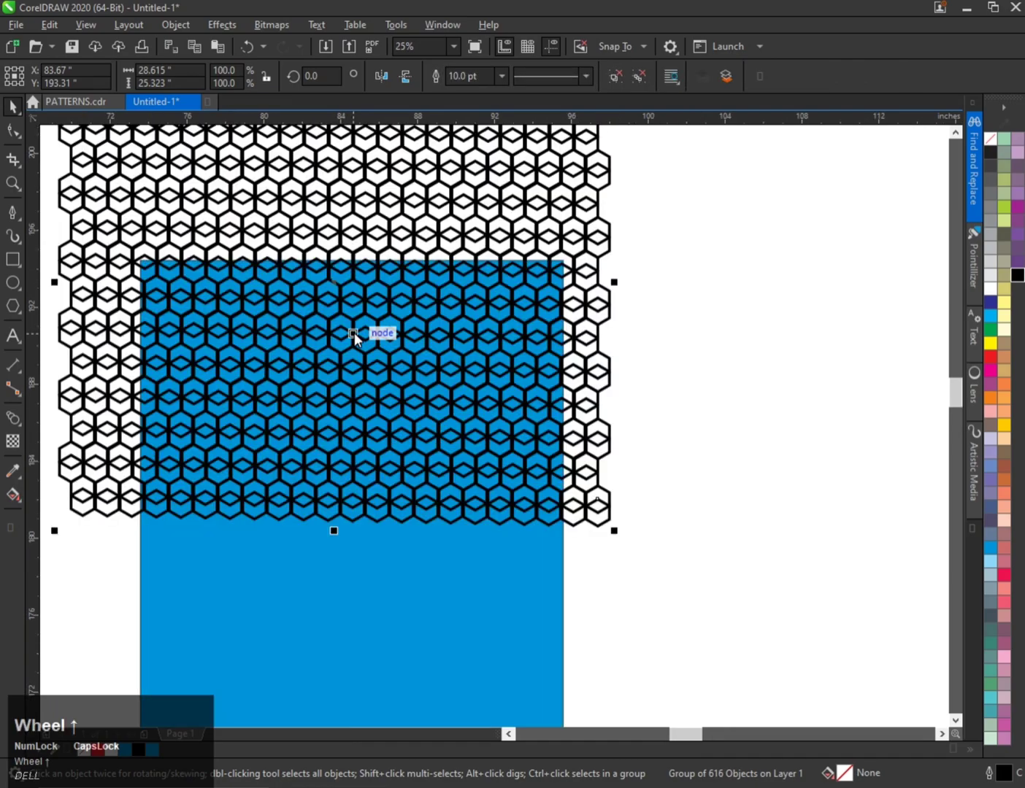
Step: Scale the grouped pattern to about 84.7% and position it across the rectangle's upper half, slightly overhanging both sides
scroll(354, 333, "down", 1)
left_click_drag(483, 184, 481, 197)
scroll(387, 298, "up", 1)
left_click_drag(387, 298, 401, 335)
scroll(363, 269, "down", 1)
scroll(347, 345, "up", 1)
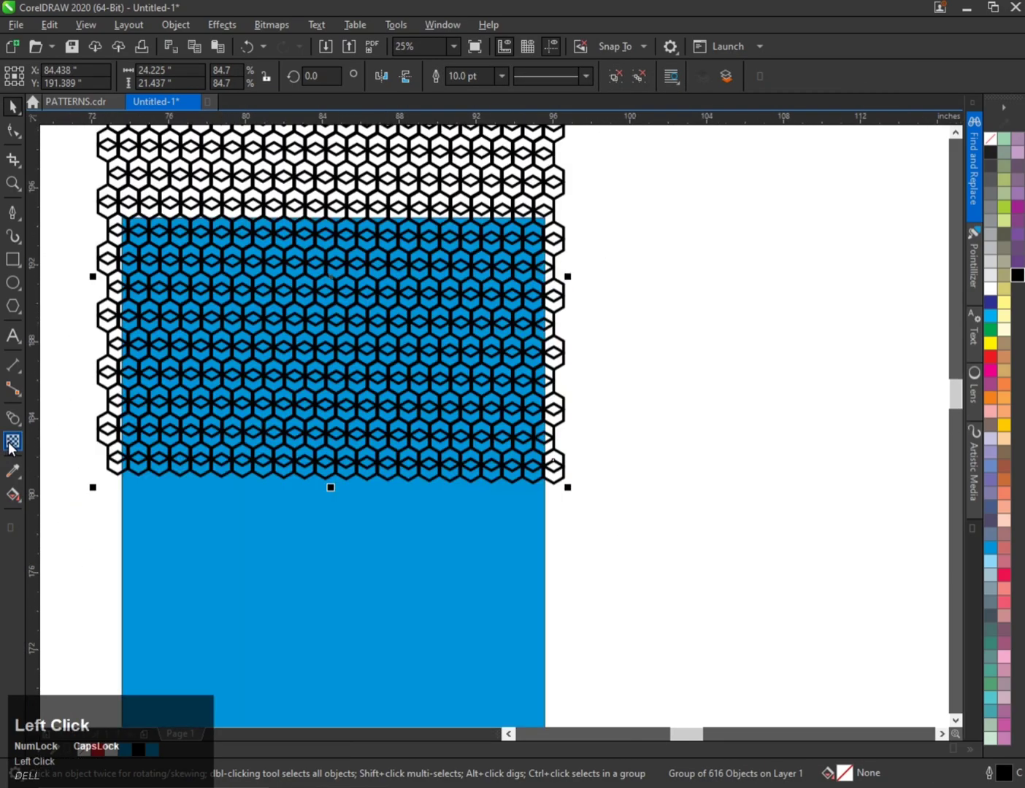
left_click(12, 443)
left_click(551, 440)
scroll(339, 317, "down", 1)
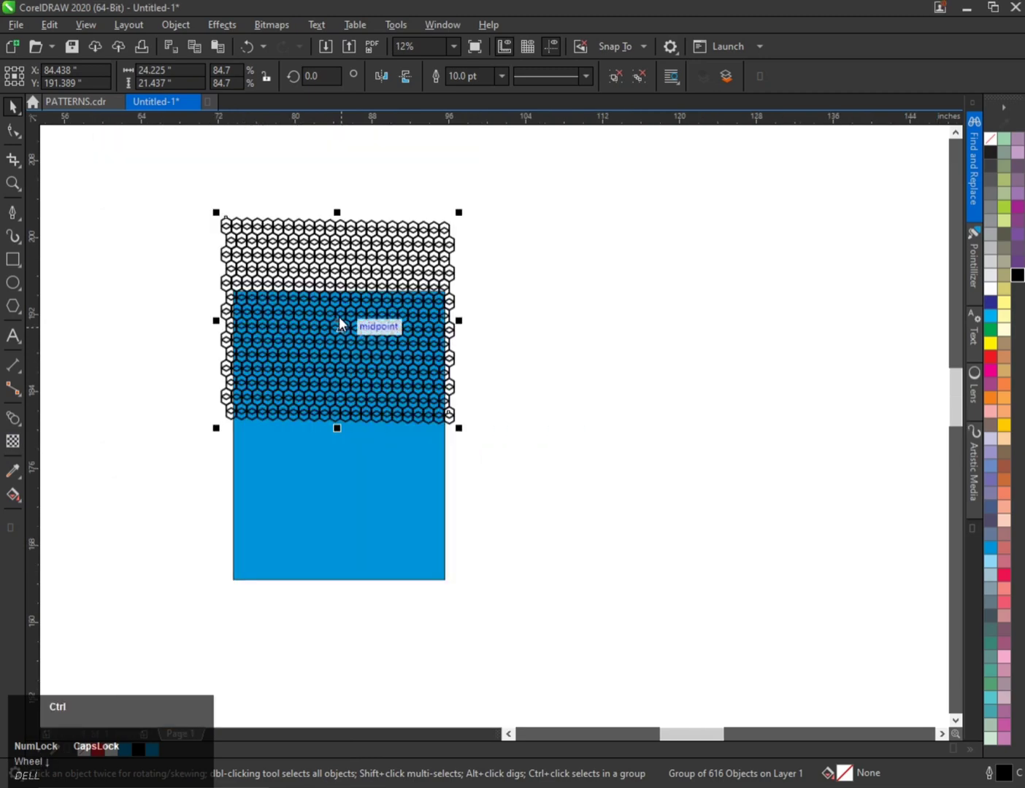
Step: Ungroup the hexagon pattern and combine all its shapes into a single curve
key("ctrl+u")
key("ctrl+l")
scroll(338, 323, "up", 2)
scroll(333, 343, "down", 1)
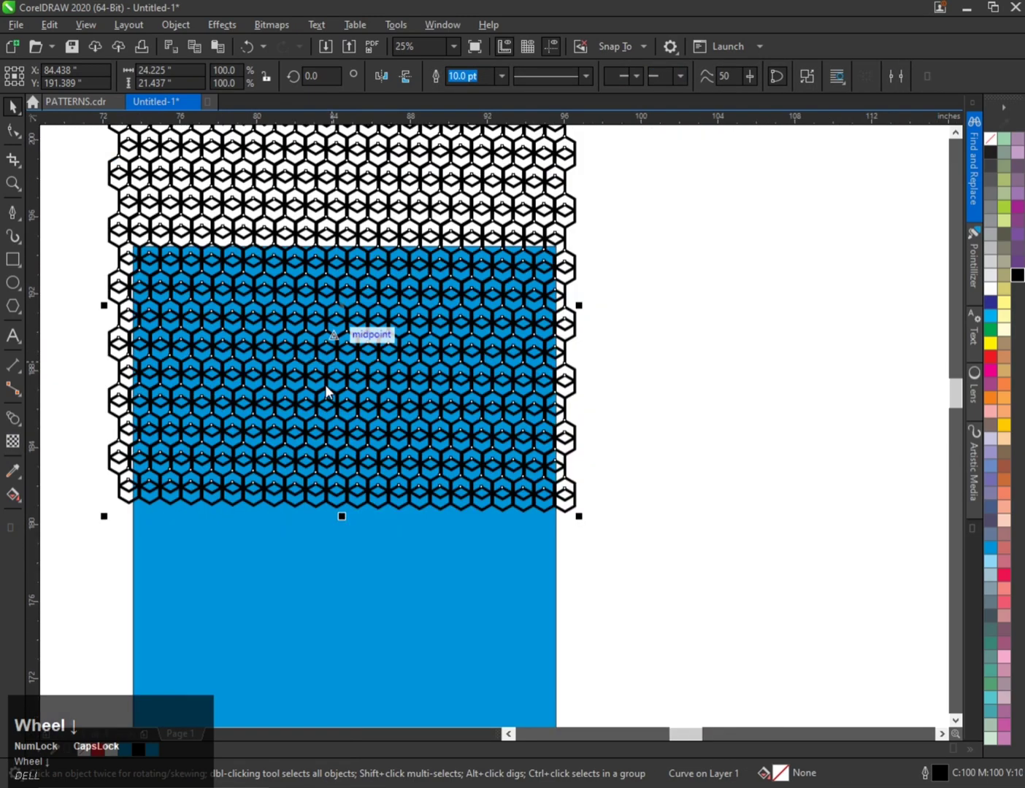
scroll(326, 392, "up", 1)
scroll(327, 379, "down", 1)
Step: Apply a vertical fountain transparency to the pattern so its lower rows fade out downward
left_click(12, 440)
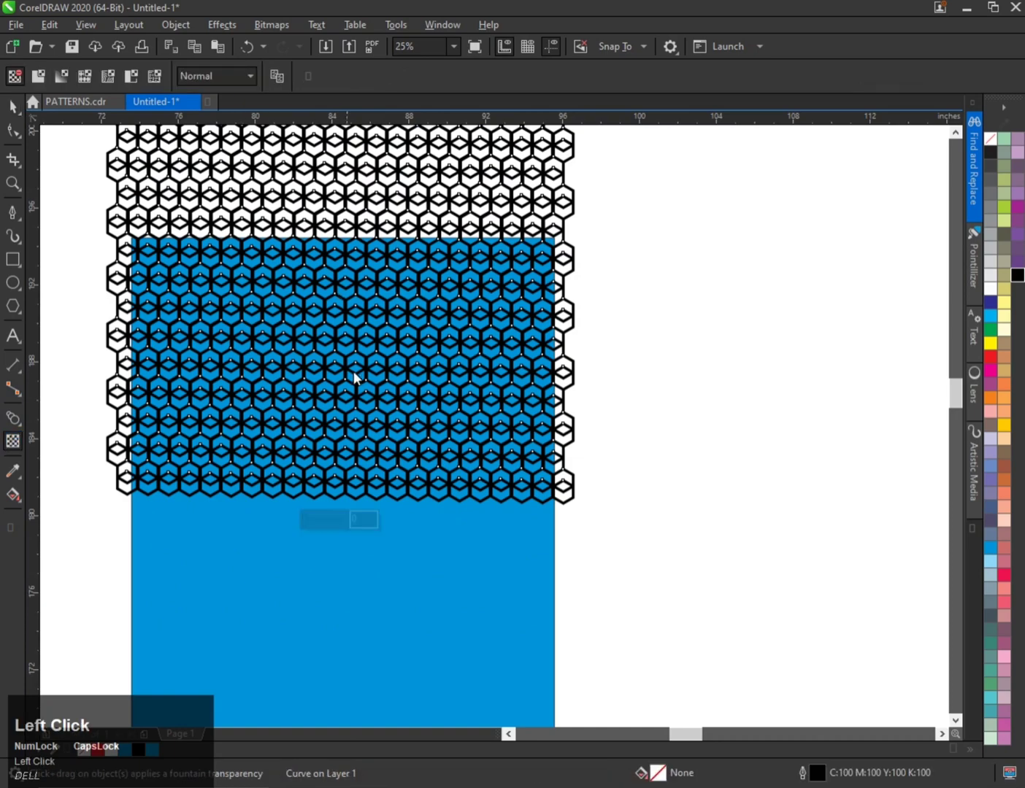
left_click_drag(356, 370, 358, 475)
key("ctrl+space")
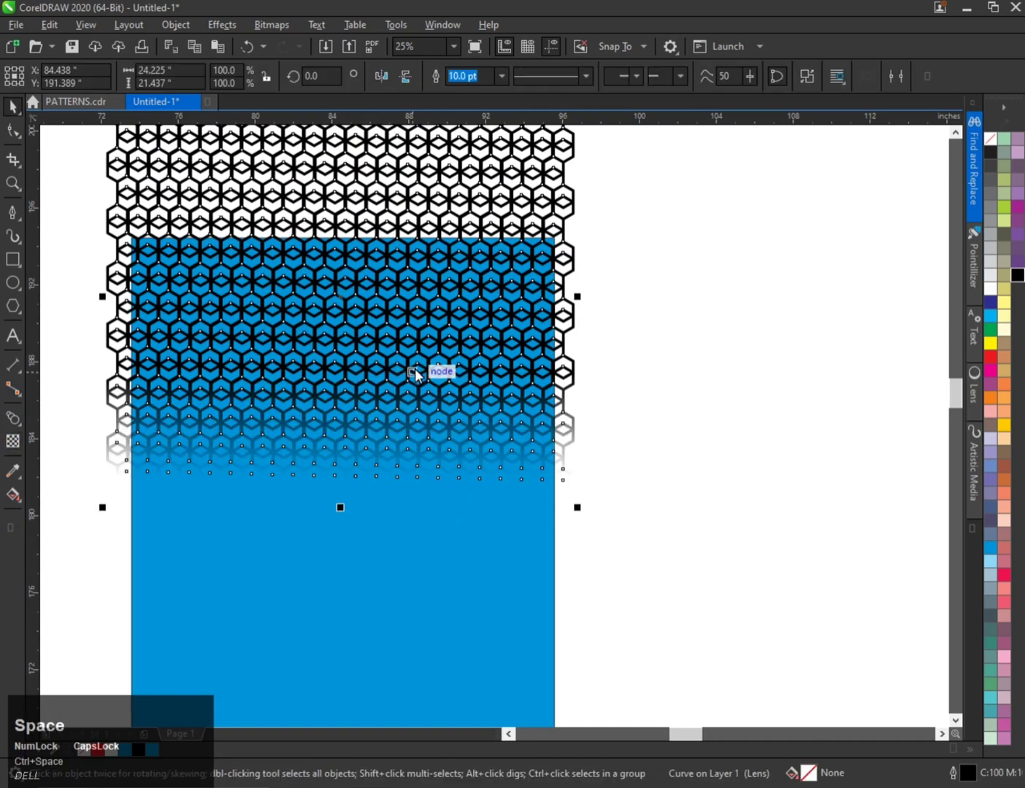
Step: Move the pattern down about 1.5 inches and pull the end of its transparency fade slightly higher
left_click_drag(415, 368, 356, 369)
key("ctrl+space")
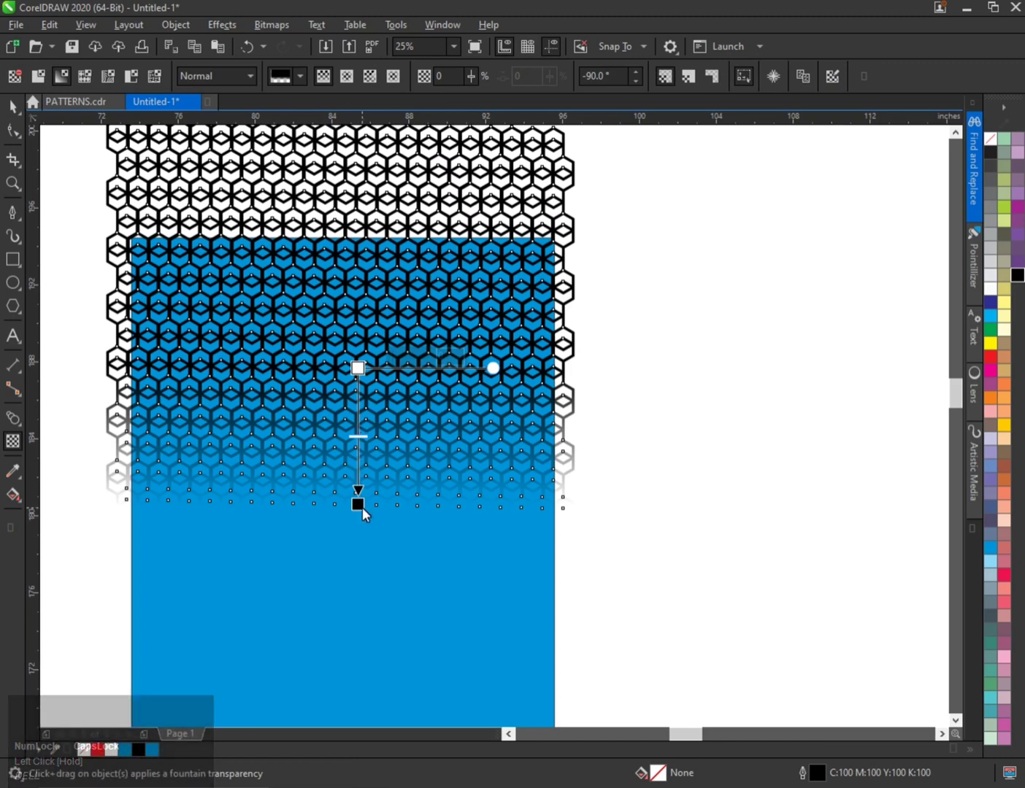
left_click_drag(358, 503, 357, 484)
key("ctrl+space")
scroll(388, 477, "down", 1)
scroll(389, 478, "up", 1)
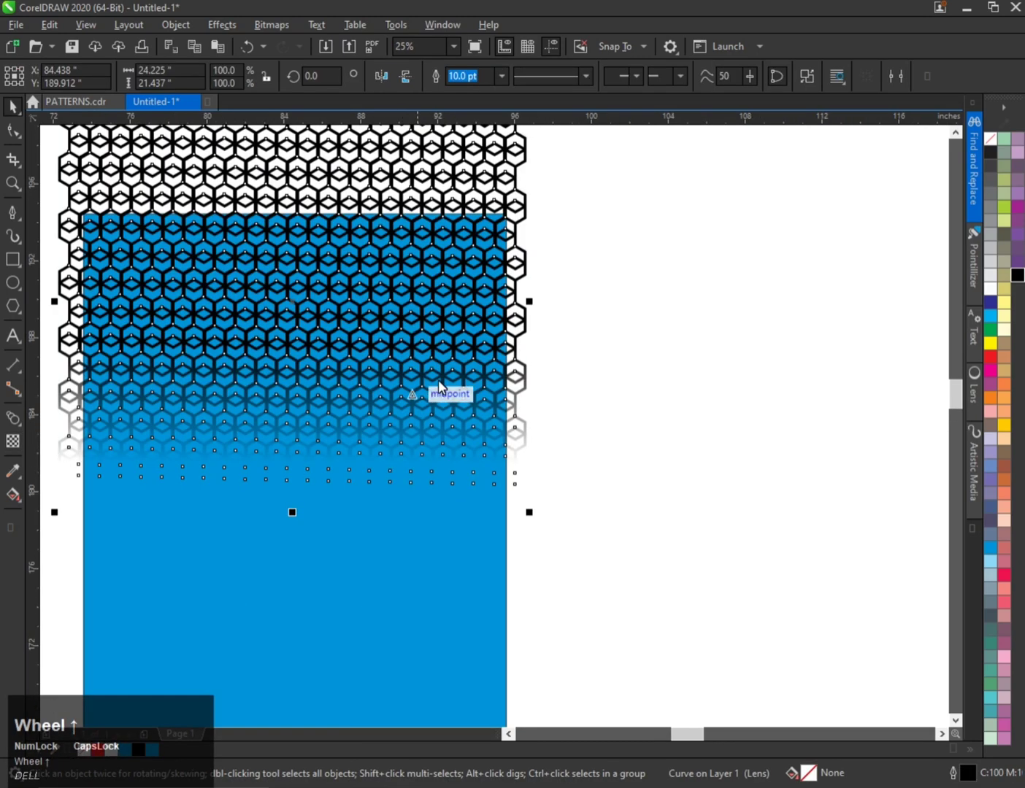
Step: PowerClip the faded hexagon pattern inside the blue rectangle
left_click(509, 218)
left_click(510, 210)
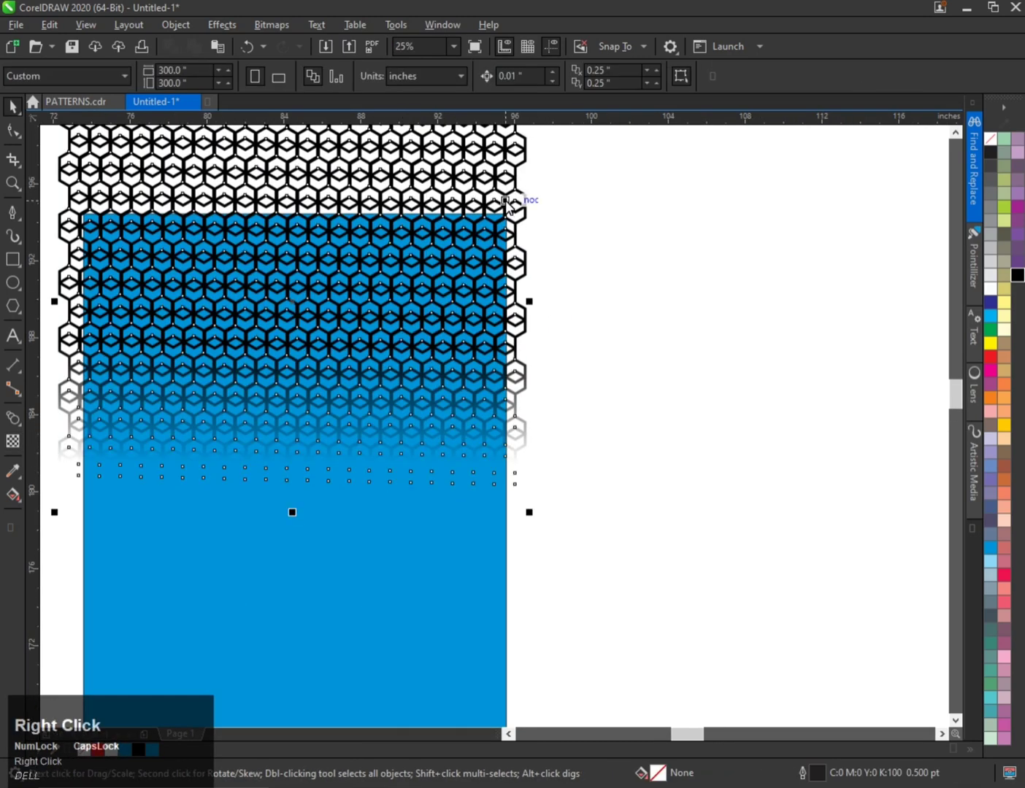
right_click(506, 205)
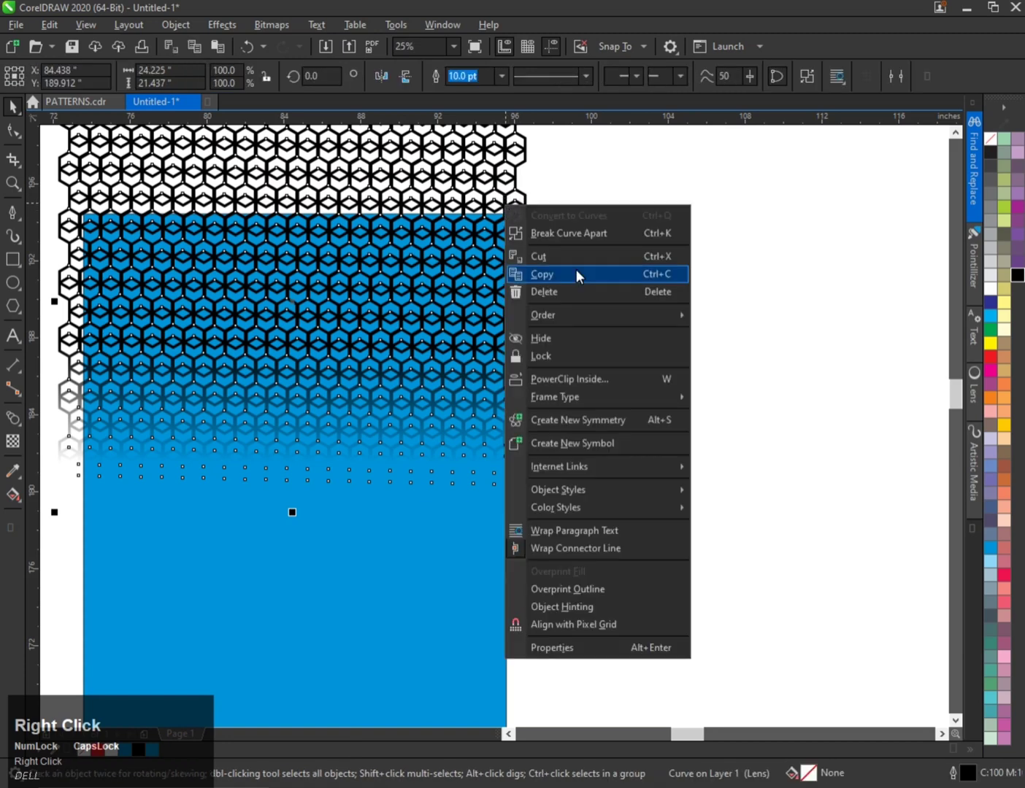
left_click(568, 379)
left_click(462, 512)
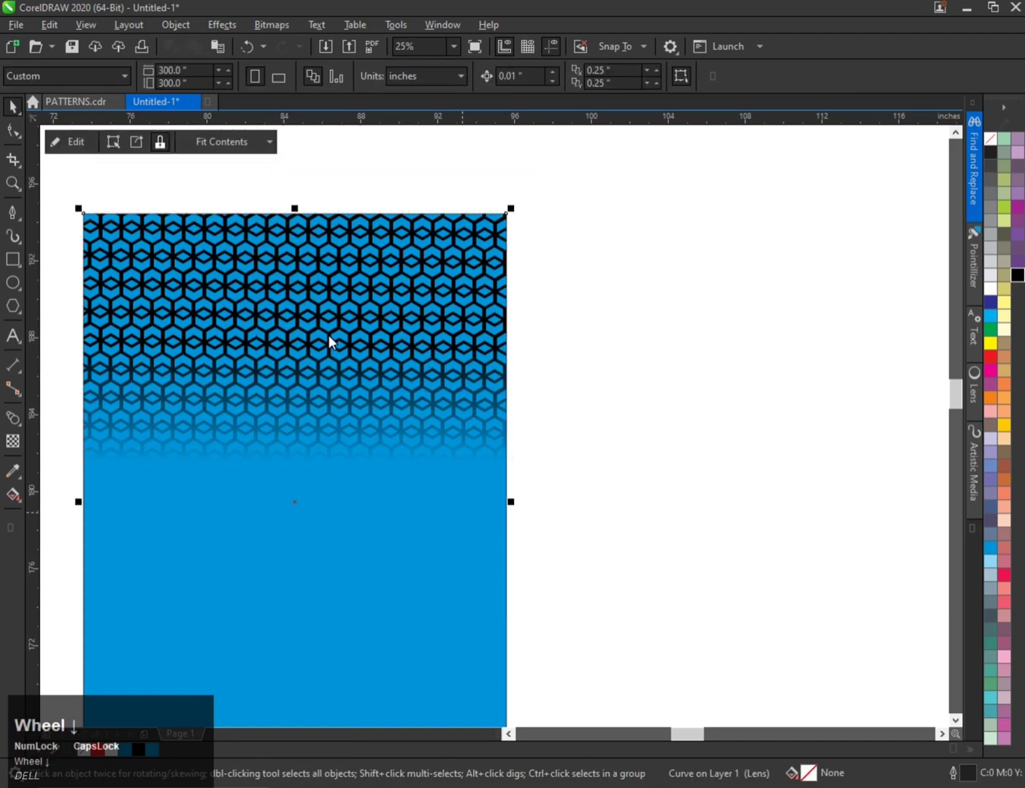
Step: Move the clipped rectangle about 4 inches right and 1 inch up on the page
scroll(343, 323, "down", 1)
left_click_drag(333, 396, 373, 387)
scroll(382, 339, "up", 1)
scroll(367, 345, "down", 1)
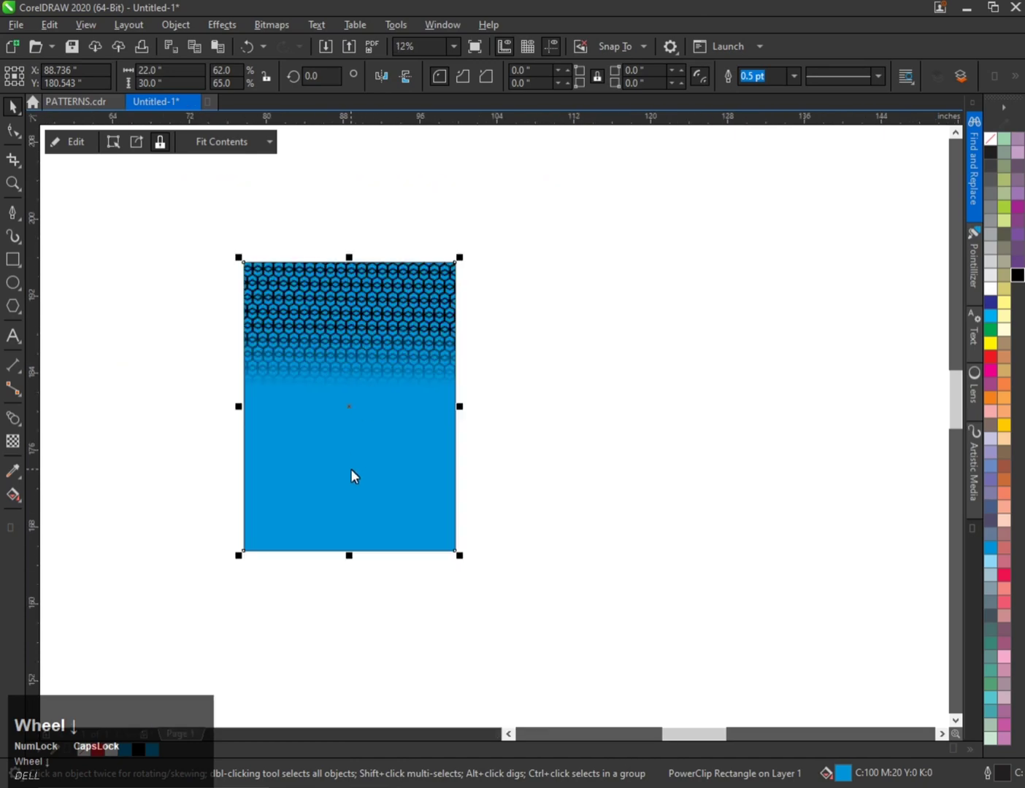
Step: Draw a thin vertical rectangle about 0.2 by 12.1 inches crossing the blue rectangle's lower edge
left_click(12, 260)
scroll(476, 454, "up", 1)
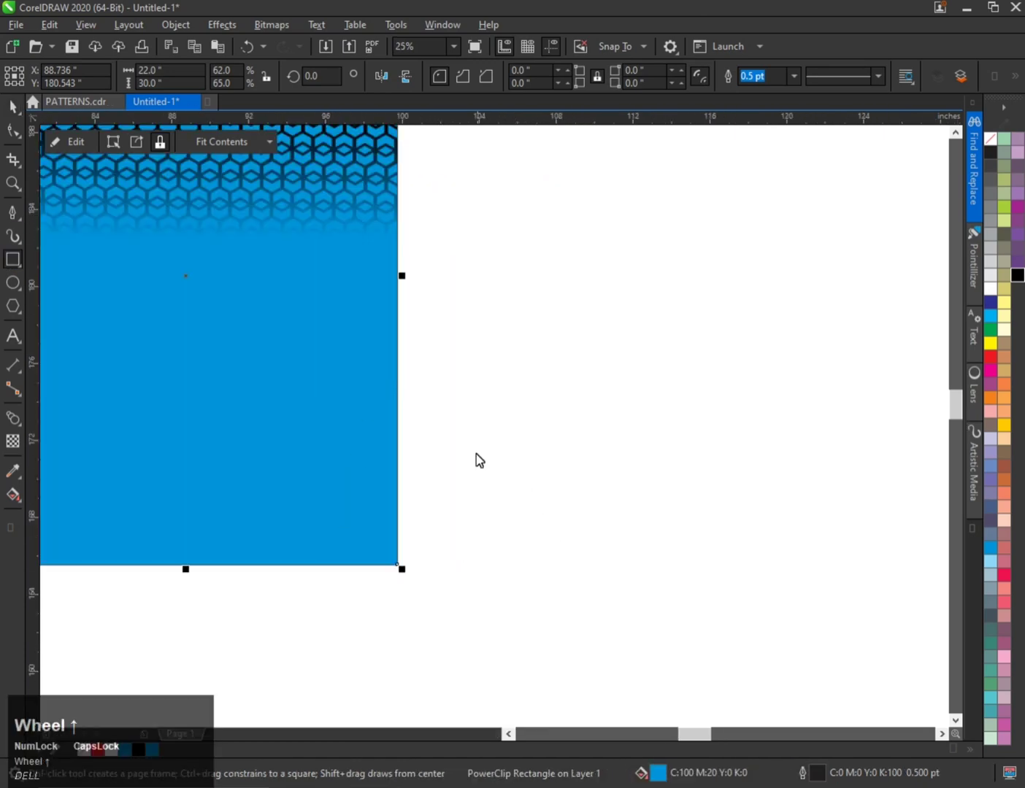
scroll(462, 420, "down", 1)
scroll(326, 442, "up", 1)
left_click_drag(296, 409, 299, 648)
key("space")
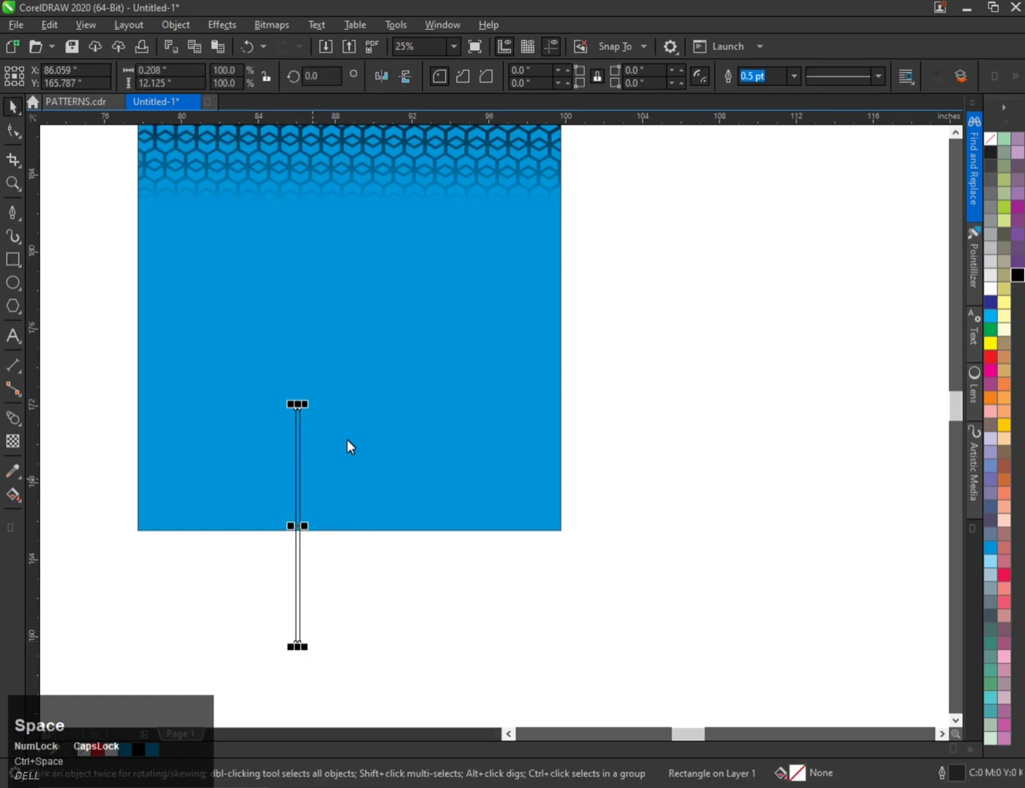
Step: Fill the thin vertical rectangle with black and remove its outline
left_click(1016, 277)
right_click(990, 138)
scroll(315, 426, "up", 2)
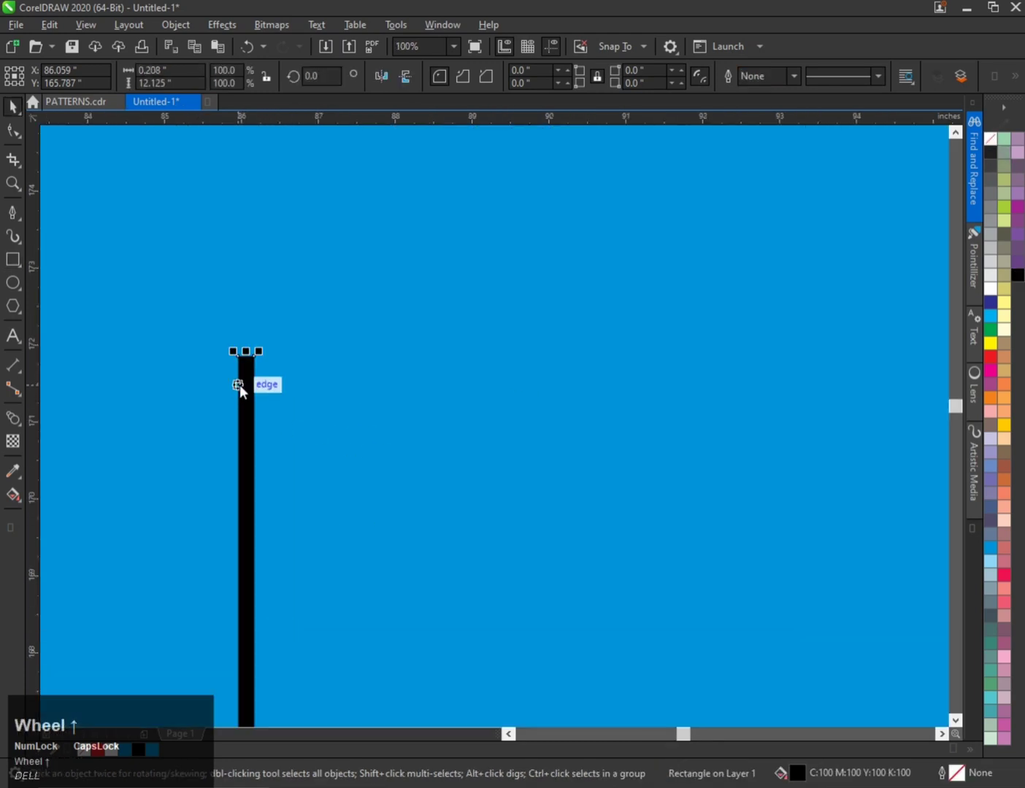
Step: Duplicate the black stripe rightward at about 0.33-inch spacing to make a row of fifteen stripes across the panel's lower edge
left_click_drag(240, 384, 267, 382)
right_click(267, 381)
scroll(276, 376, "down", 2)
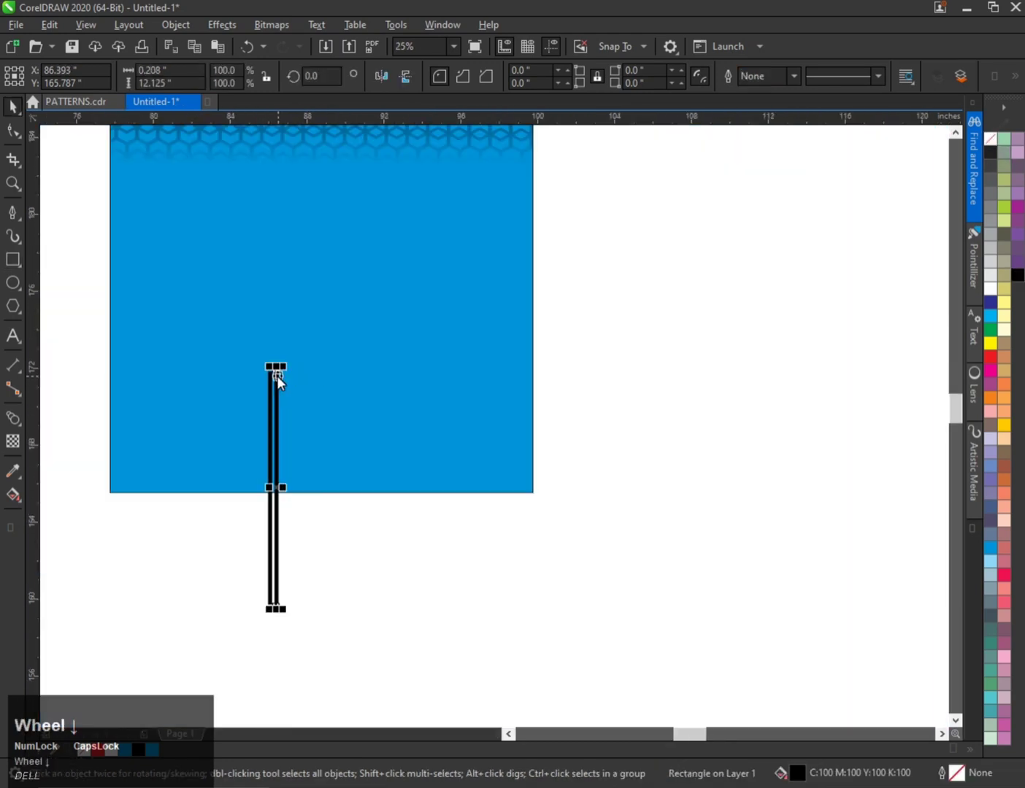
key("ctrl+r")
key("ctrl+r")
key("ctrl+r")
key("ctrl+r")
key("ctrl+r")
key("ctrl+r")
key("ctrl+r")
key("ctrl+r")
key("ctrl+r")
key("ctrl+r")
key("ctrl+r")
key("ctrl+r")
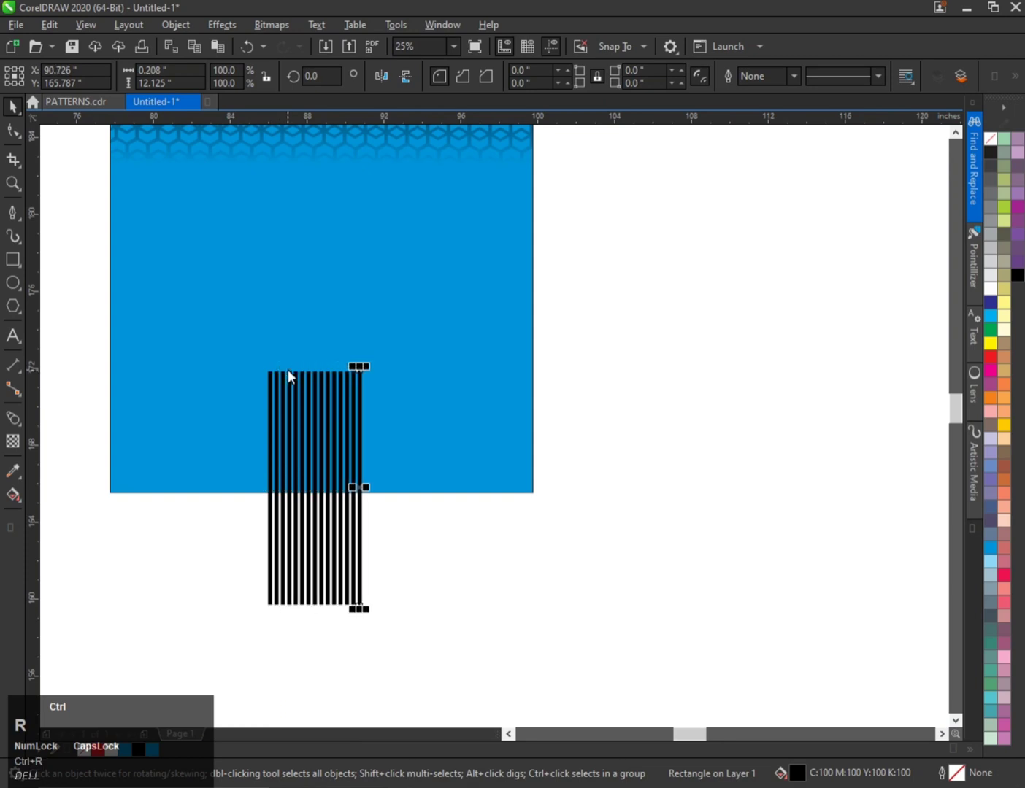
Step: Combine the fifteen black stripes into a single curve
left_click_drag(451, 652, 189, 327)
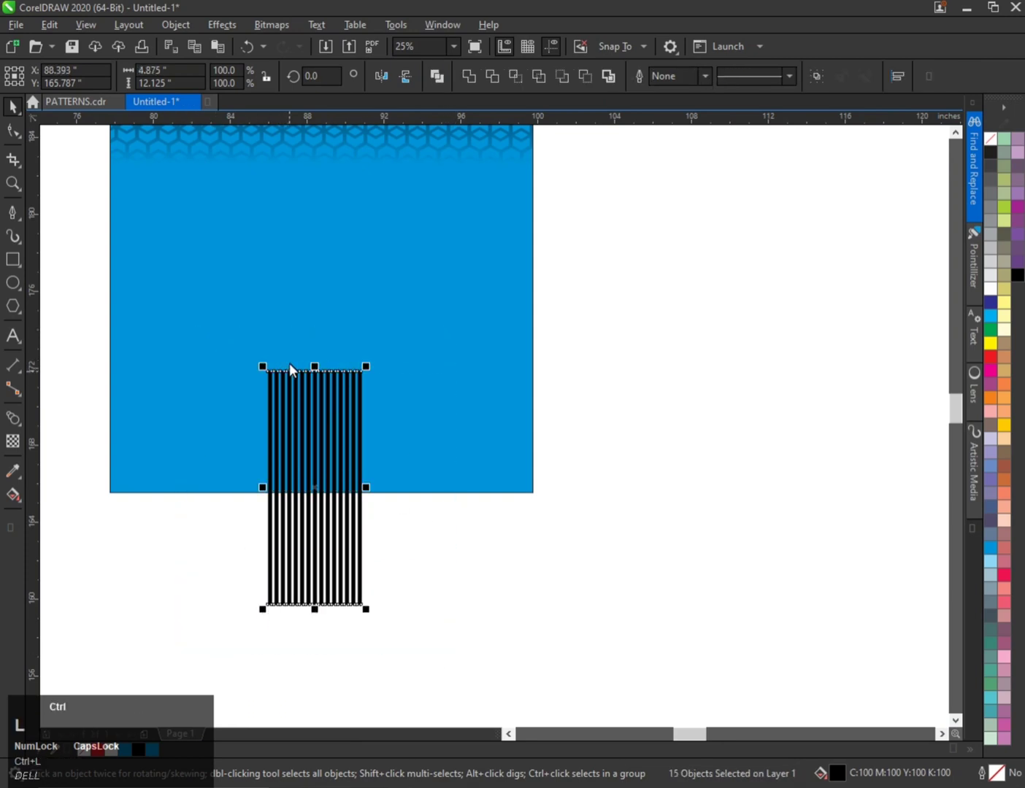
key("ctrl+l")
Step: Slant the combined stripes at about 318° with transparency-faded upper ends, and place a copy to their right
left_click_drag(318, 439, 476, 415)
key("space")
left_click(320, 383)
right_click(476, 415)
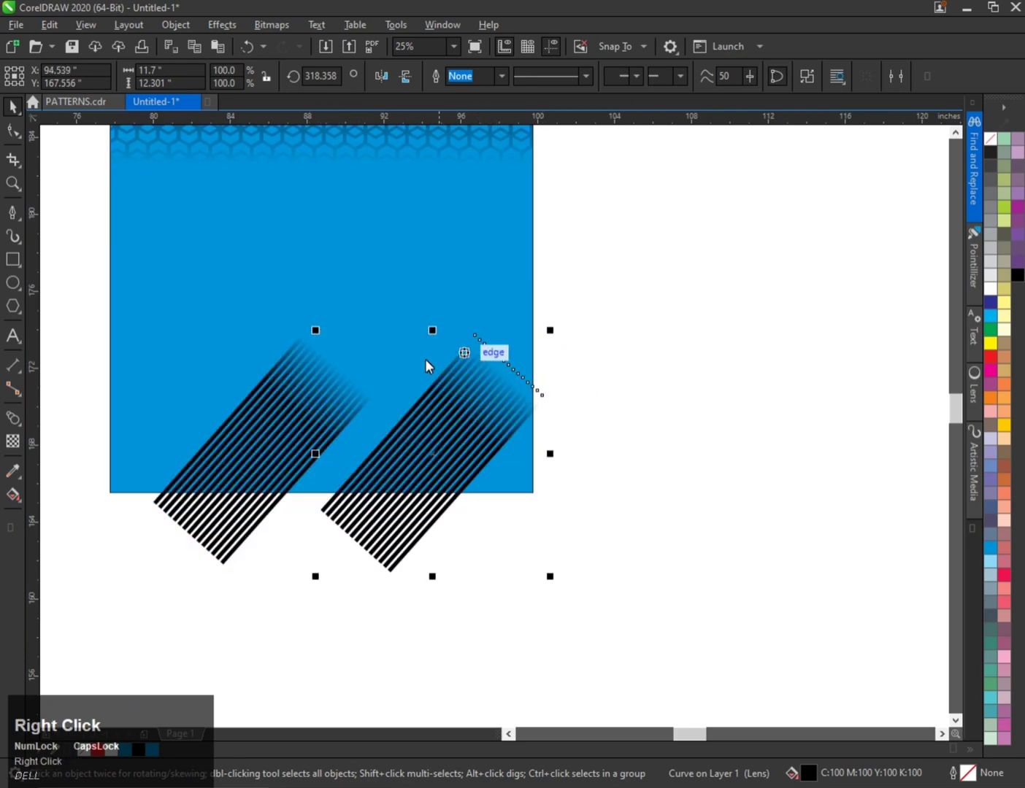
Step: PowerClip both slanted stripe sets inside the blue rectangle
left_click(445, 416, "shift")
right_click(447, 411)
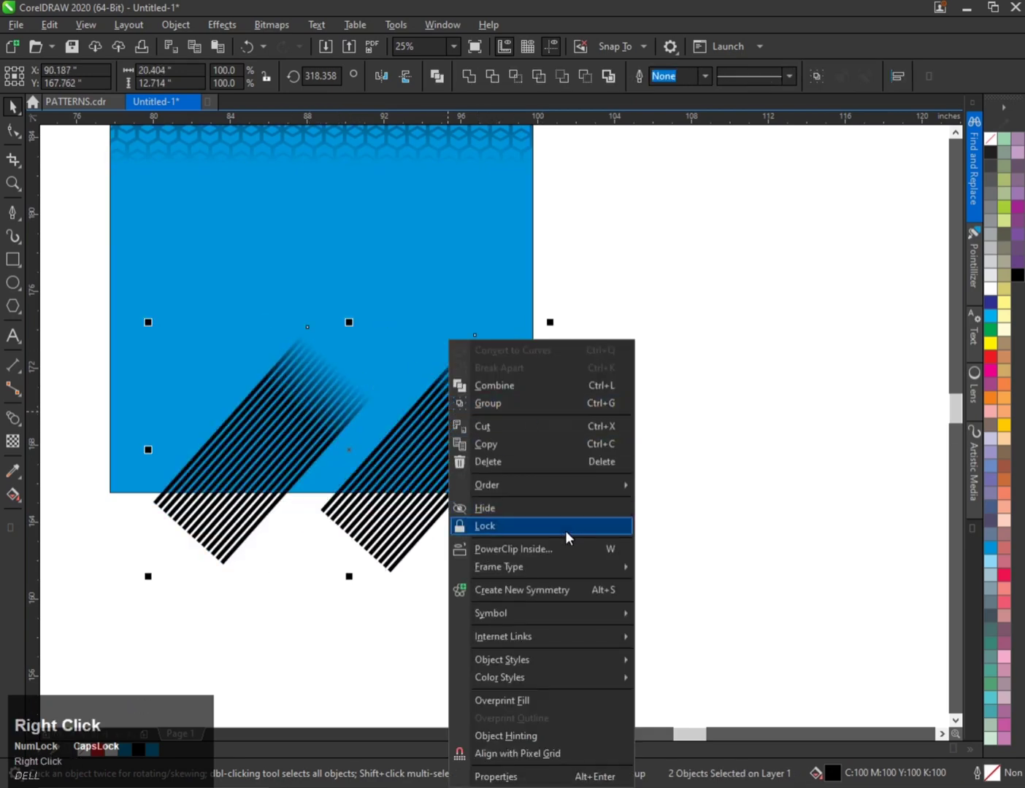
left_click(559, 547)
left_click(421, 268)
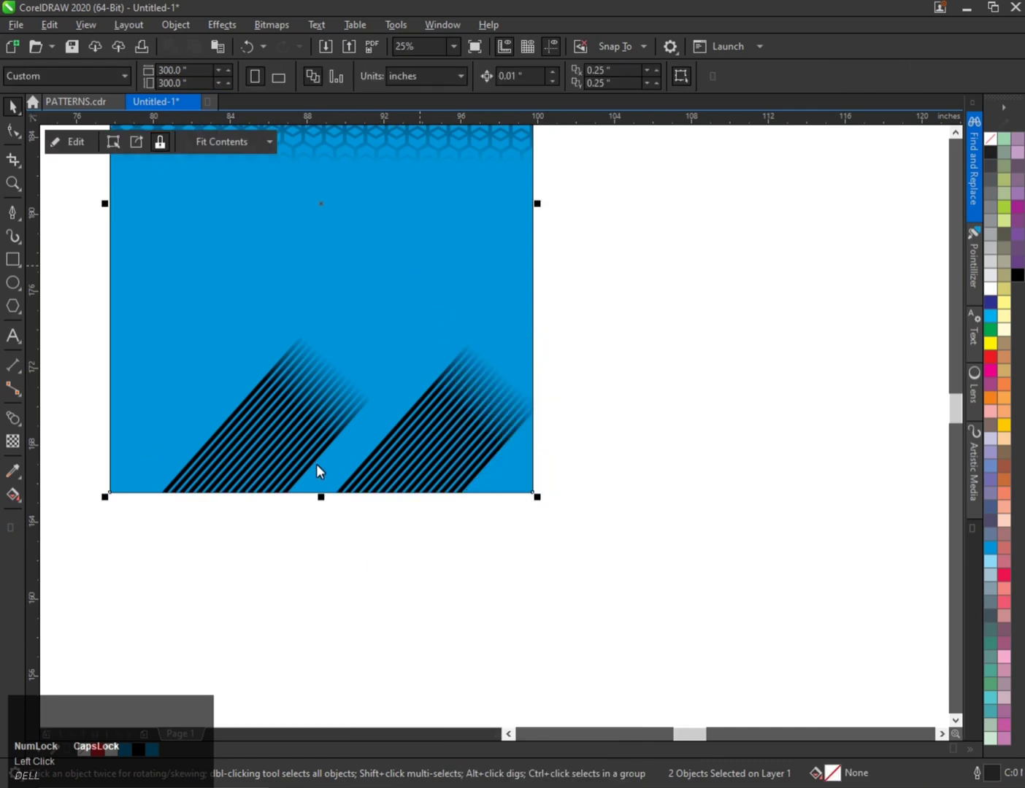
scroll(318, 460, "down", 3)
scroll(321, 433, "up", 3)
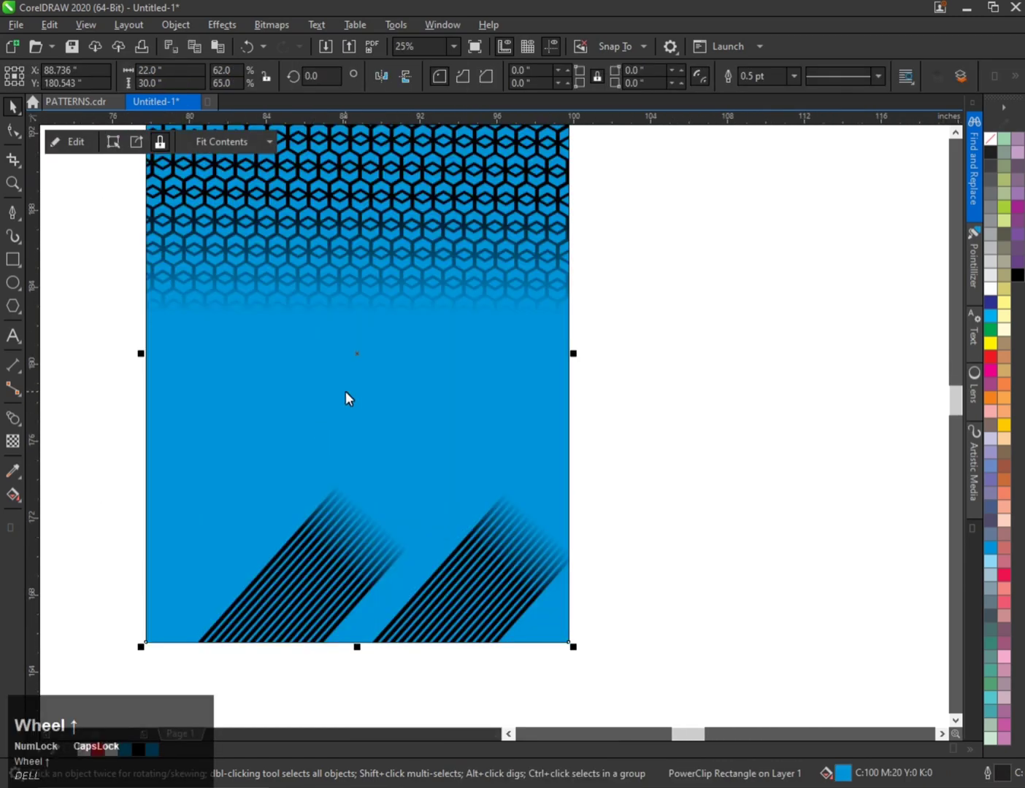
scroll(346, 391, "down", 2)
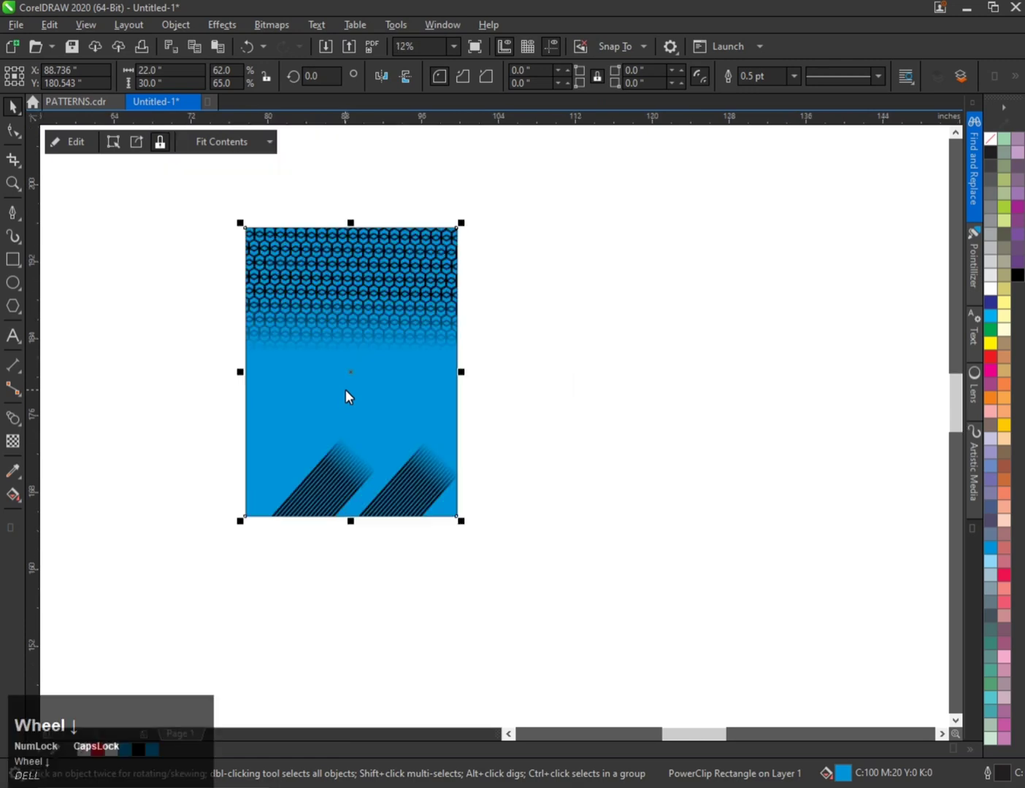
scroll(346, 392, "up", 2)
Step: Draw a vertical bar about 1.8 by 14.8 inches beside the blue panel, filled black with no outline
left_click(12, 260)
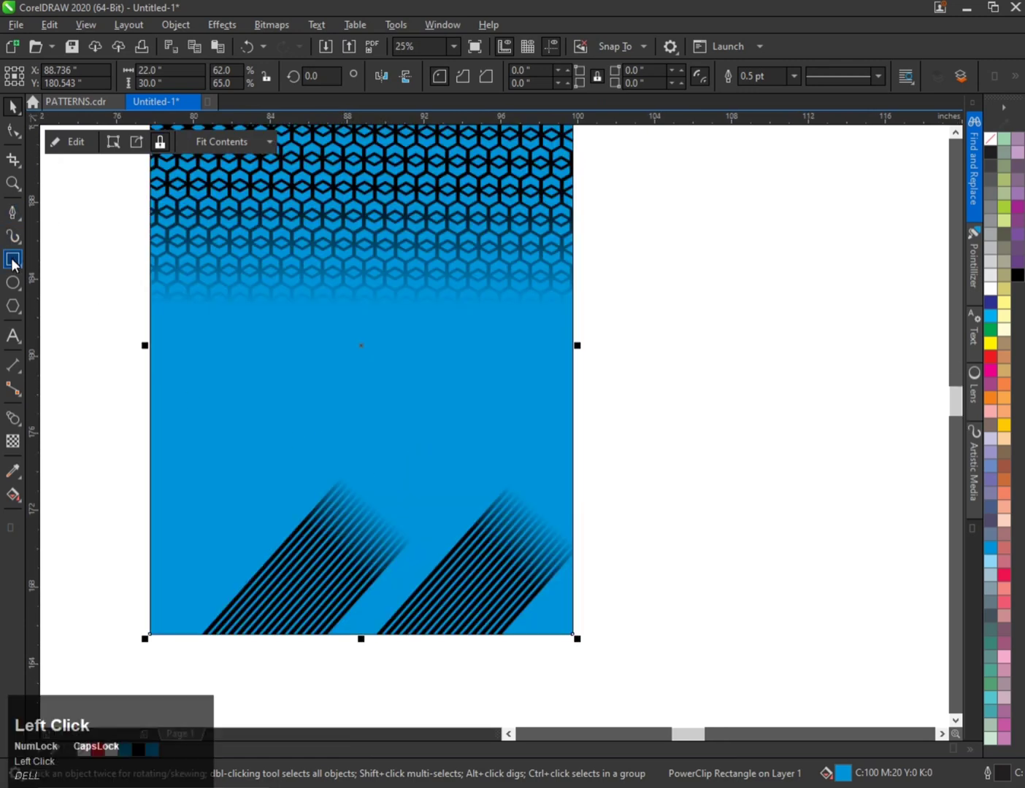
scroll(316, 253, "down", 1)
scroll(154, 257, "up", 1)
mouse_move(161, 233)
left_mouse_down()
mouse_move(186, 327)
mouse_move(198, 521)
left_mouse_up()
key("space")
left_click(1017, 275)
right_click(990, 138)
Step: Rotate the black bar to about 319° and place it across the panel's left edge, below the hexagon pattern's dense area
left_click(191, 241)
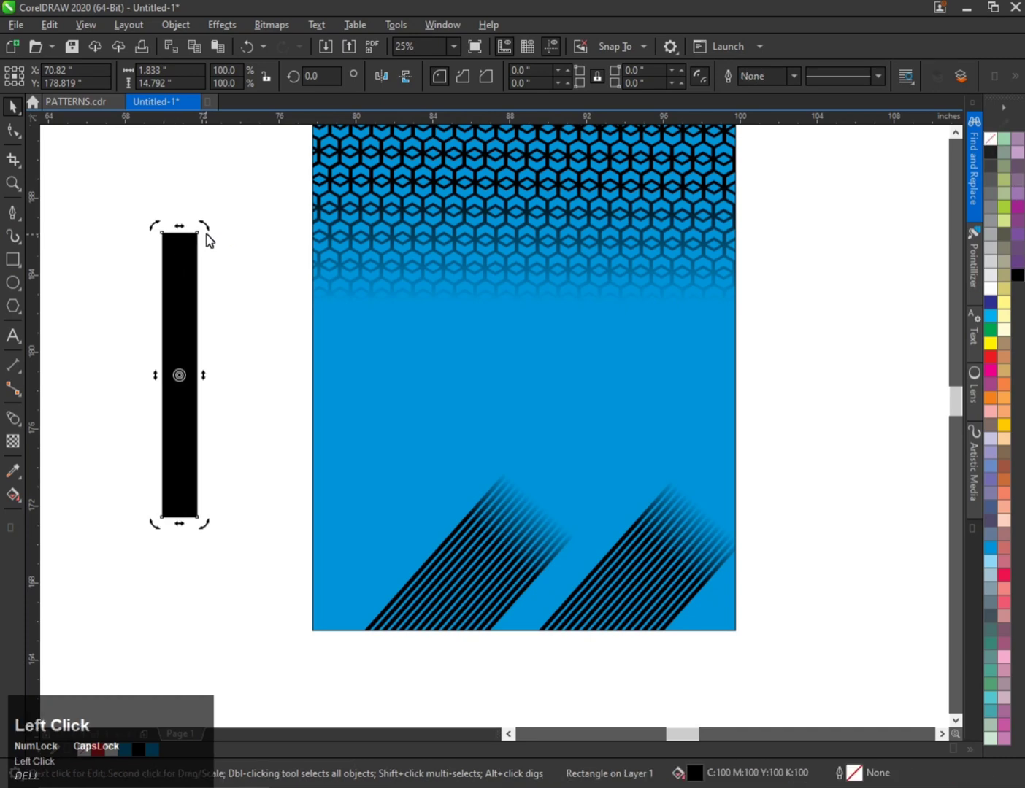
left_click_drag(206, 235, 434, 252)
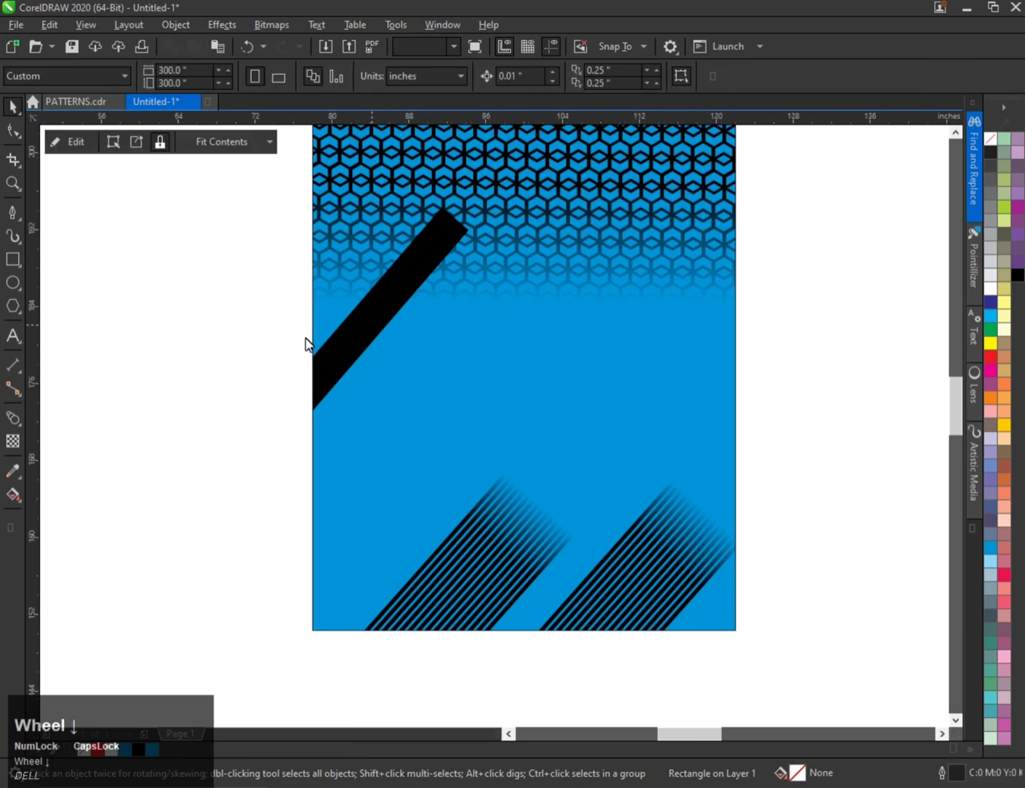
scroll(304, 342, "down", 2)
scroll(378, 315, "up", 1)
scroll(235, 371, "up", 2)
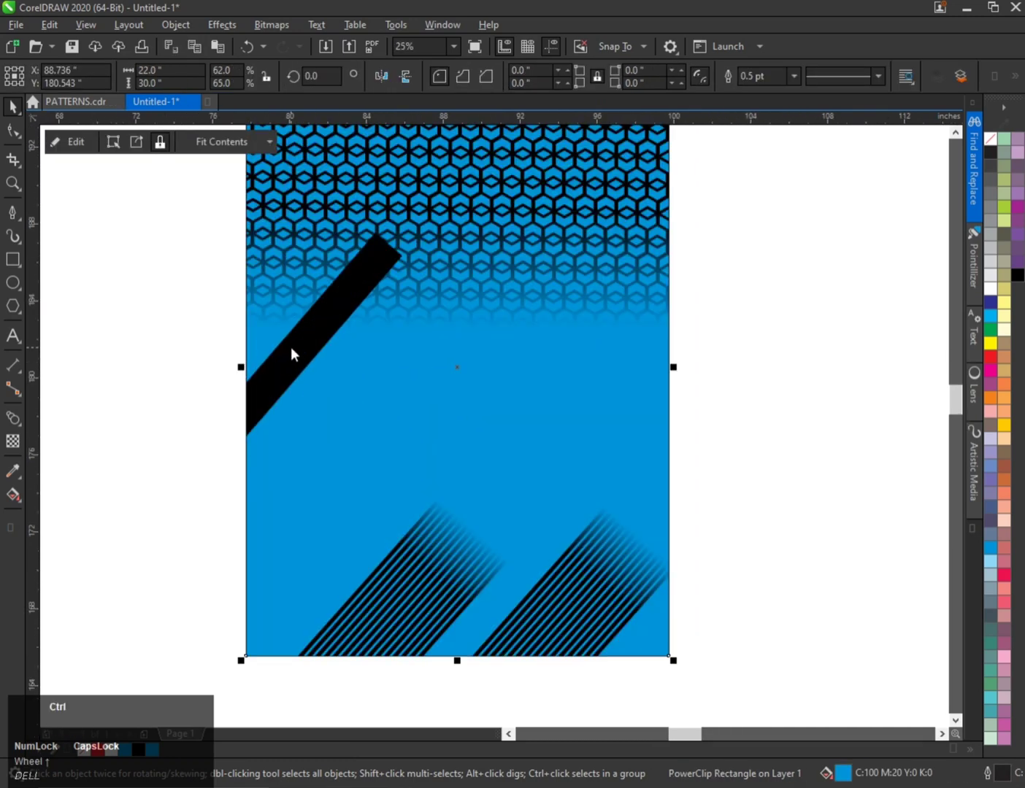
Step: Undo the bar's PowerClip and duplicate the slanted bar twice downward at about 4.2-inch spacing
key("ctrl+z")
left_click_drag(310, 343, 348, 391)
right_click(347, 391)
key("ctrl+r")
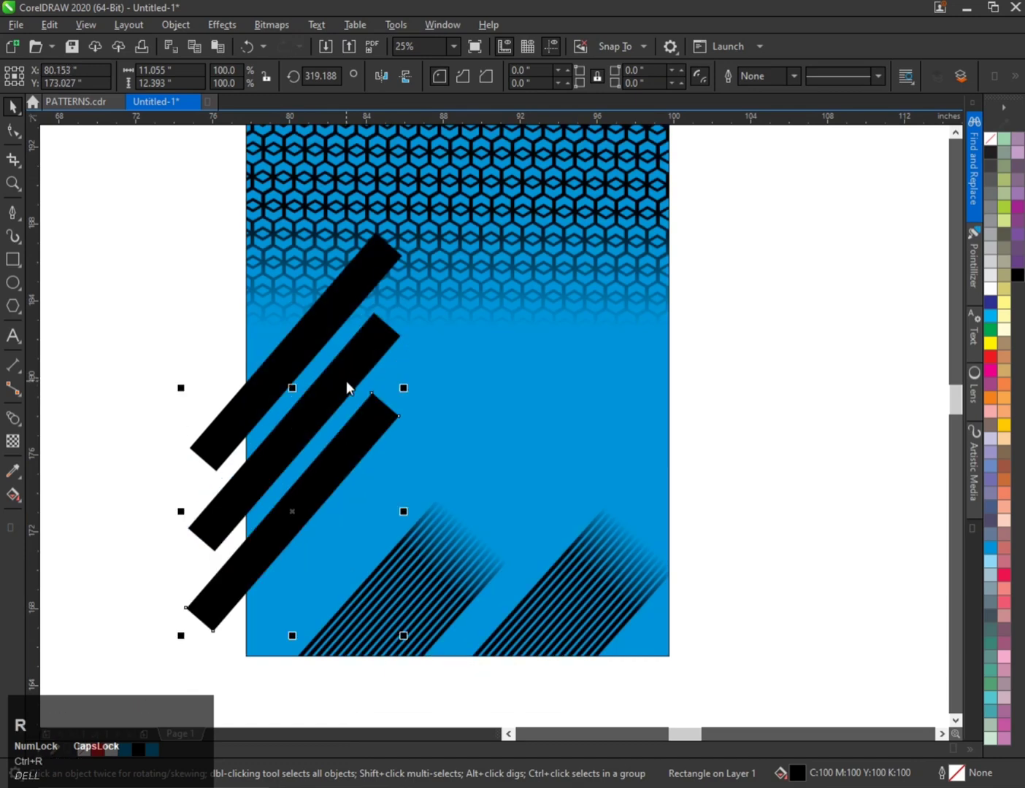
Step: Fill the middle slanted bar with white and move all three bars about 1.6 inches left
left_click(1018, 271)
left_click(991, 289)
left_click(375, 425)
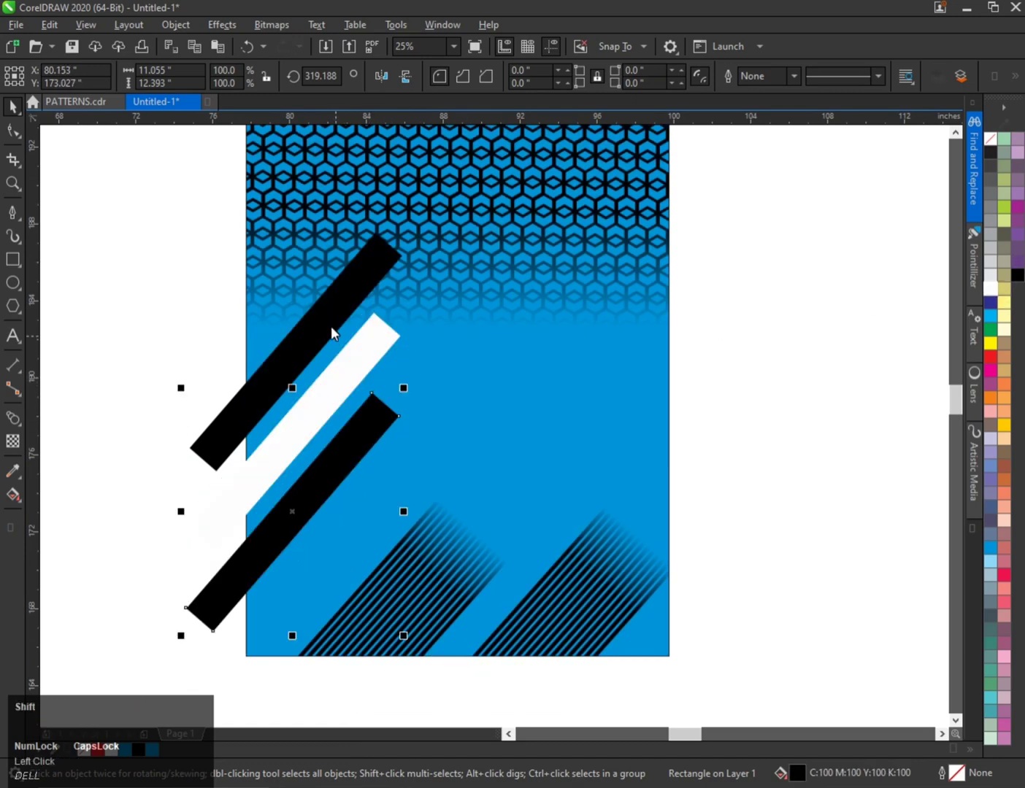
left_click(330, 327, "shift")
left_click_drag(359, 350, 334, 356)
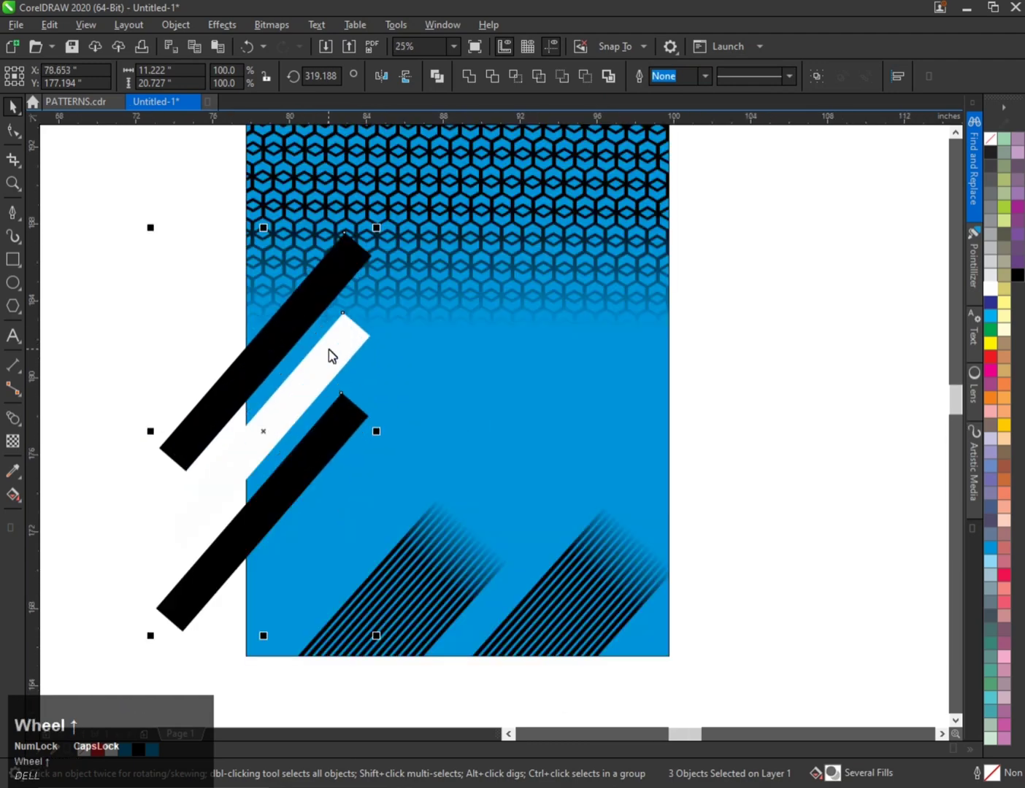
Step: PowerClip the three slanted bars inside the blue rectangle
left_click(426, 353)
scroll(324, 310, "down", 1)
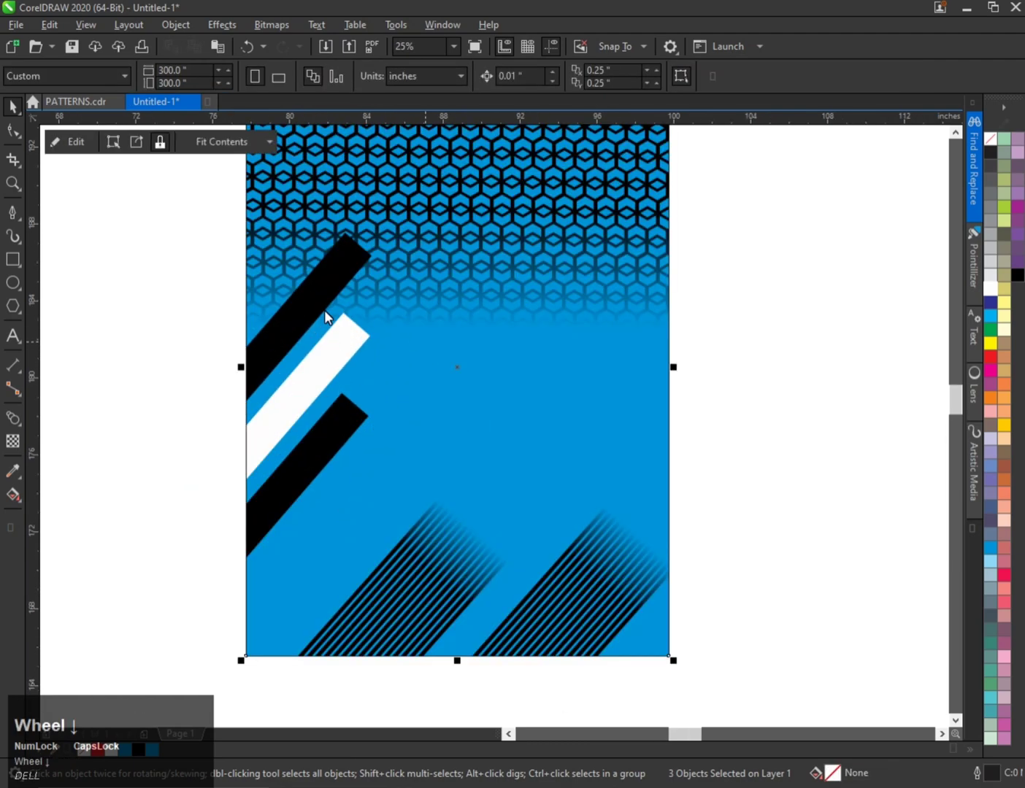
scroll(403, 307, "up", 1)
scroll(358, 336, "down", 1)
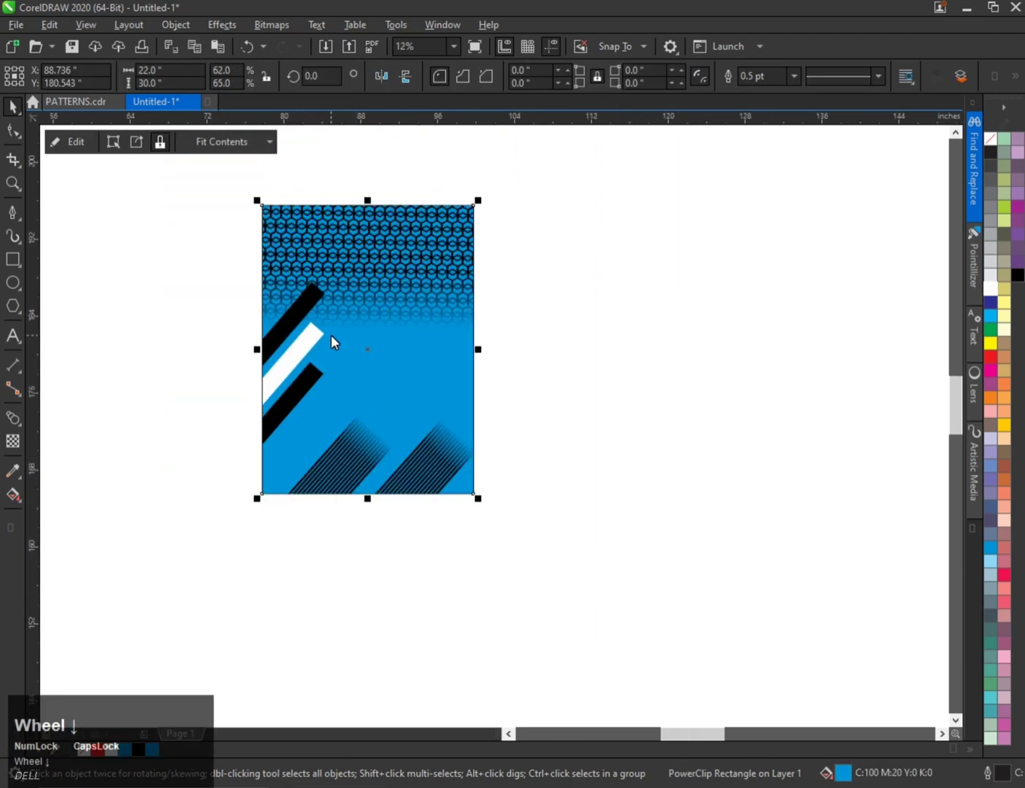
scroll(345, 363, "up", 1)
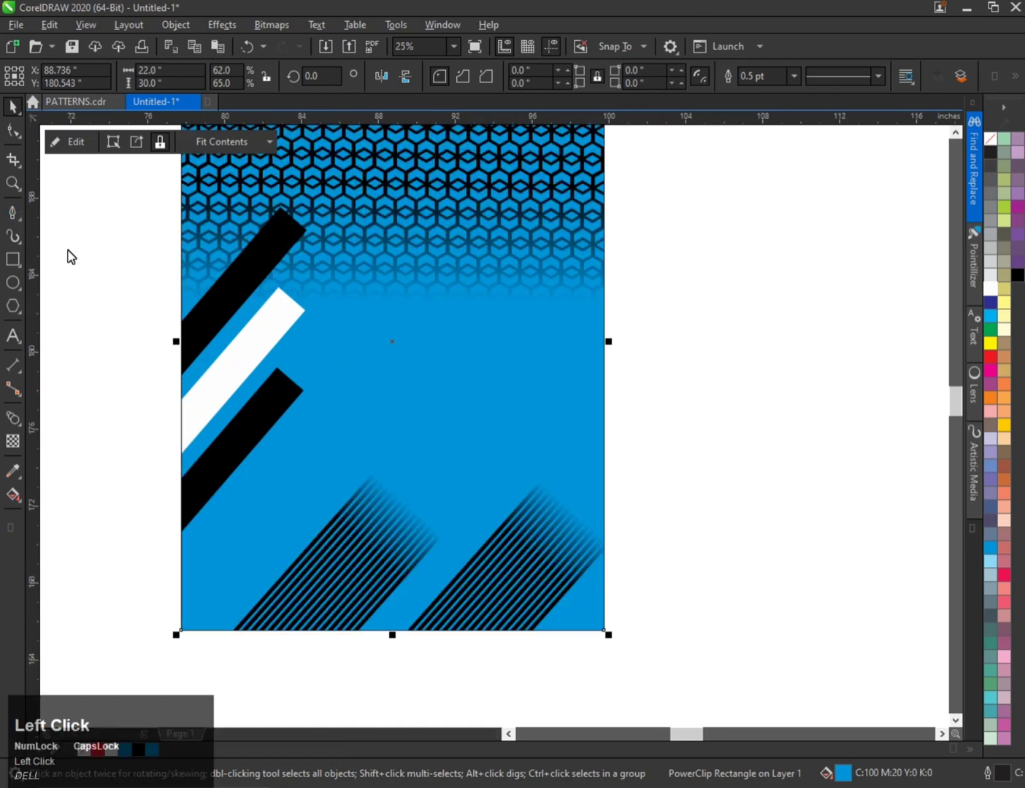
Step: Draw a thin three-point spike about 9.1 by 12.4 inches, running diagonally below the lowest black bar
left_click(165, 564)
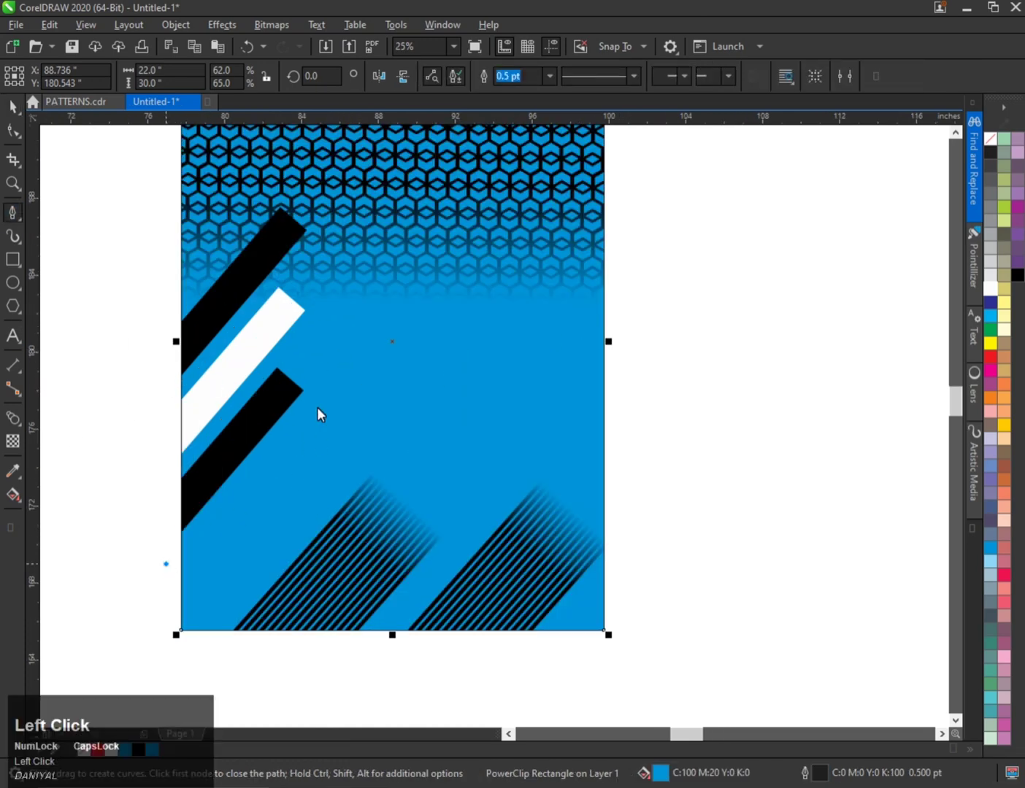
left_click(337, 363)
scroll(182, 567, "up", 1)
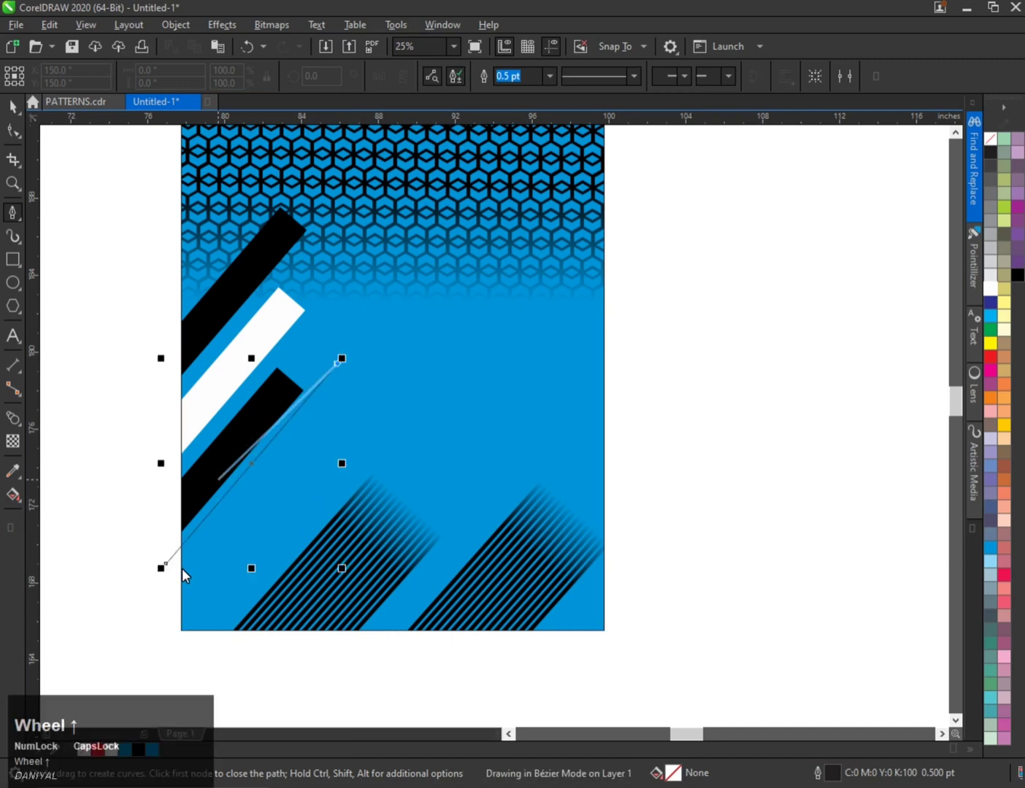
left_click(141, 633)
scroll(183, 400, "down", 1)
key("space")
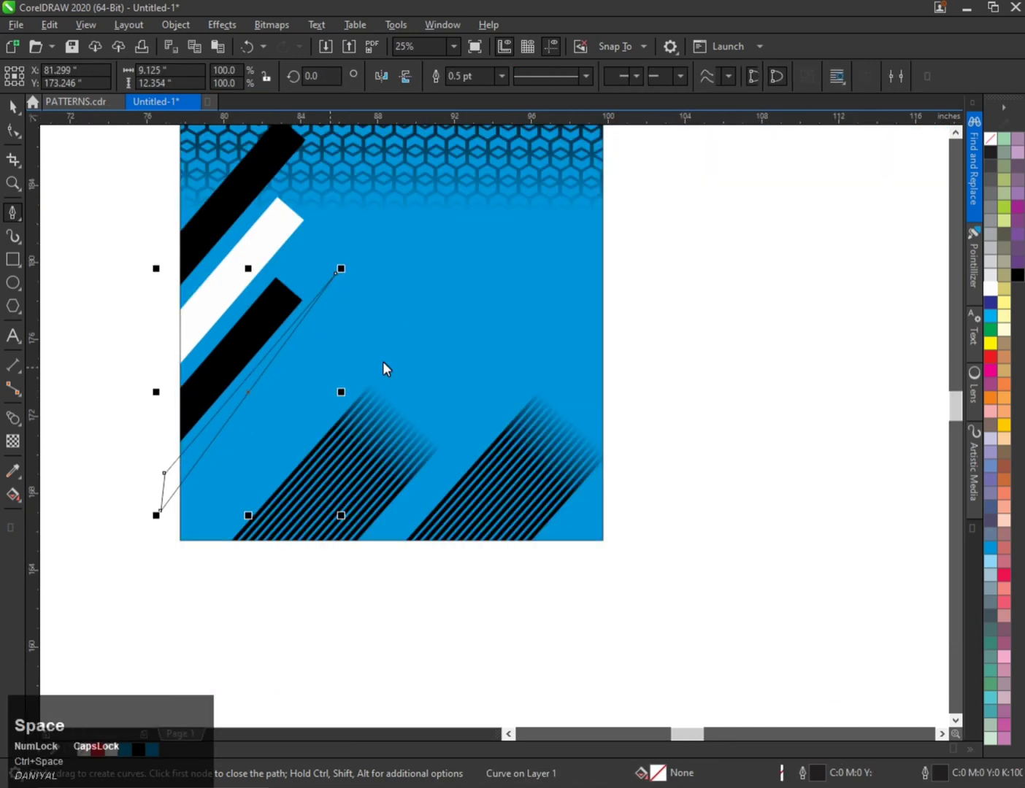
Step: Enlarge the spike to about 9.9 by 13.4 inches, fill it with white and nudge it slightly down
left_click_drag(341, 268, 373, 250)
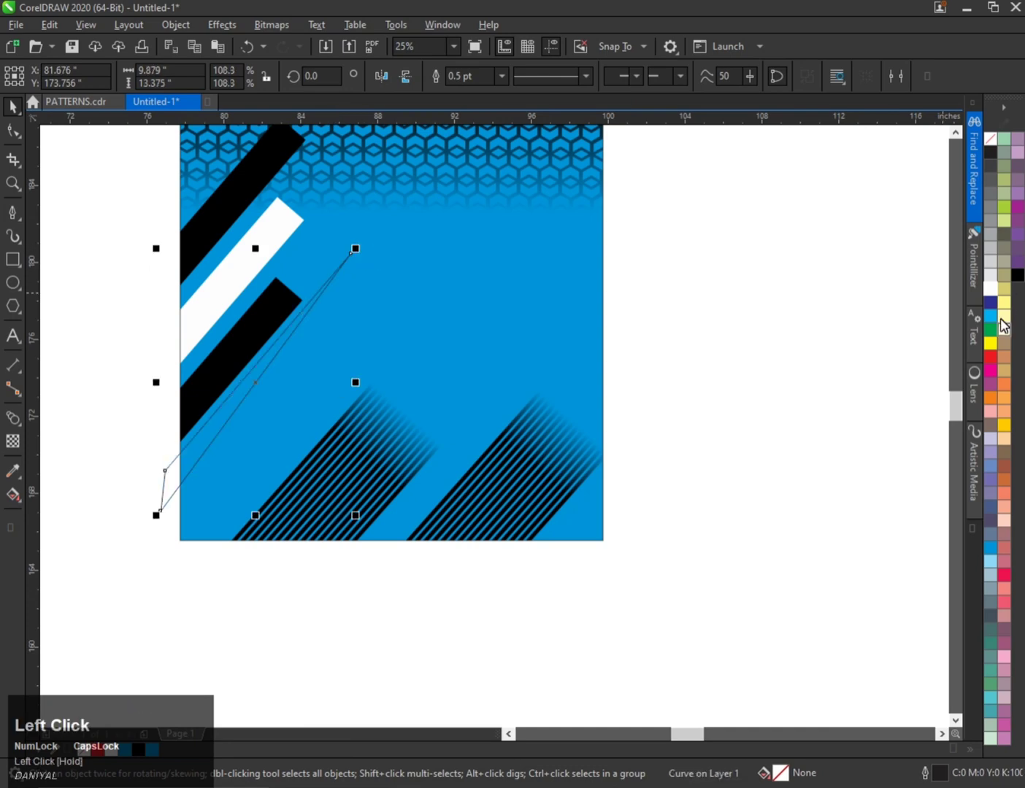
left_click(990, 289)
left_click_drag(303, 309, 343, 287)
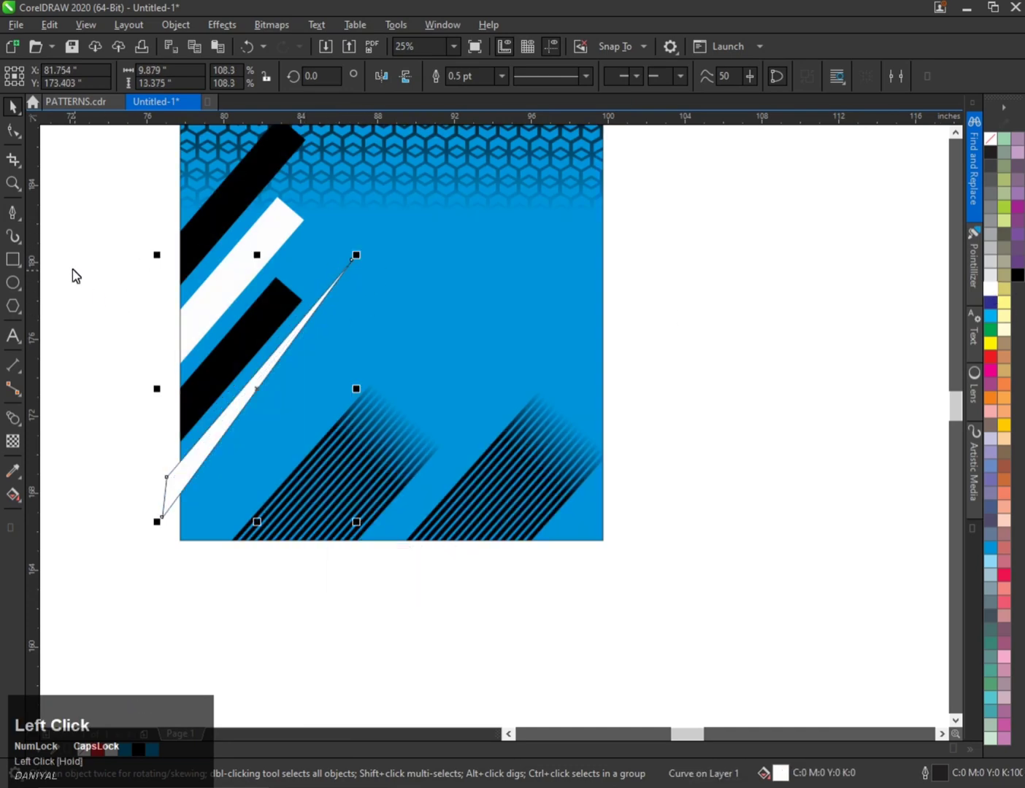
Step: Stretch the white spike's tip node toward the upper right until the shape is about 14.2 by 19.2 inches
scroll(72, 269, "down", 1)
scroll(131, 228, "up", 1)
key("F10")
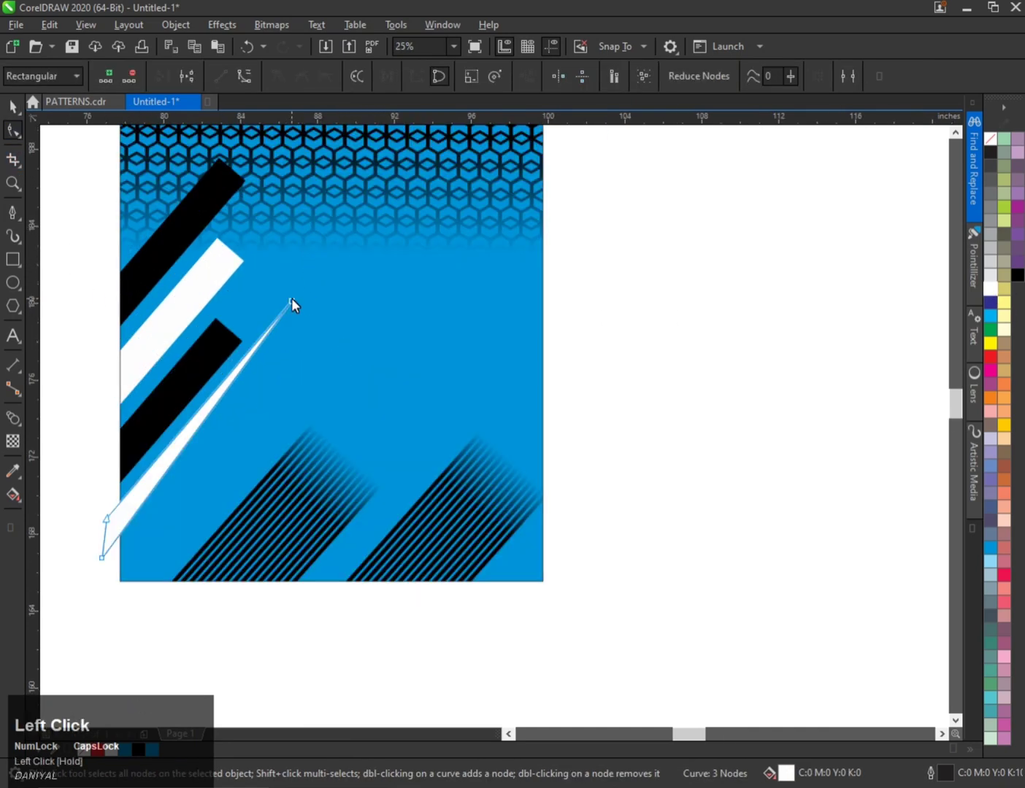
left_click_drag(292, 301, 375, 189)
key("space")
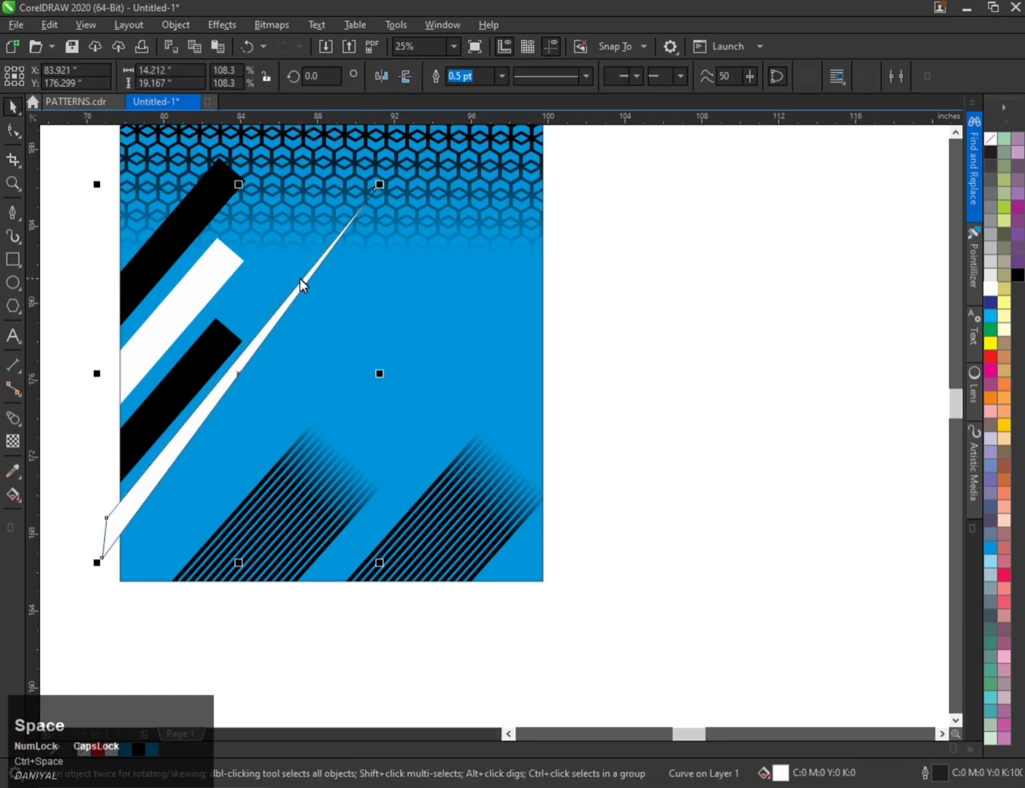
Step: Duplicate the white spike twice, each about 1 inch left and 3.3 inches down, and remove the outline from all three
left_click_drag(291, 306, 270, 370)
right_click(270, 369)
scroll(330, 444, "down", 2)
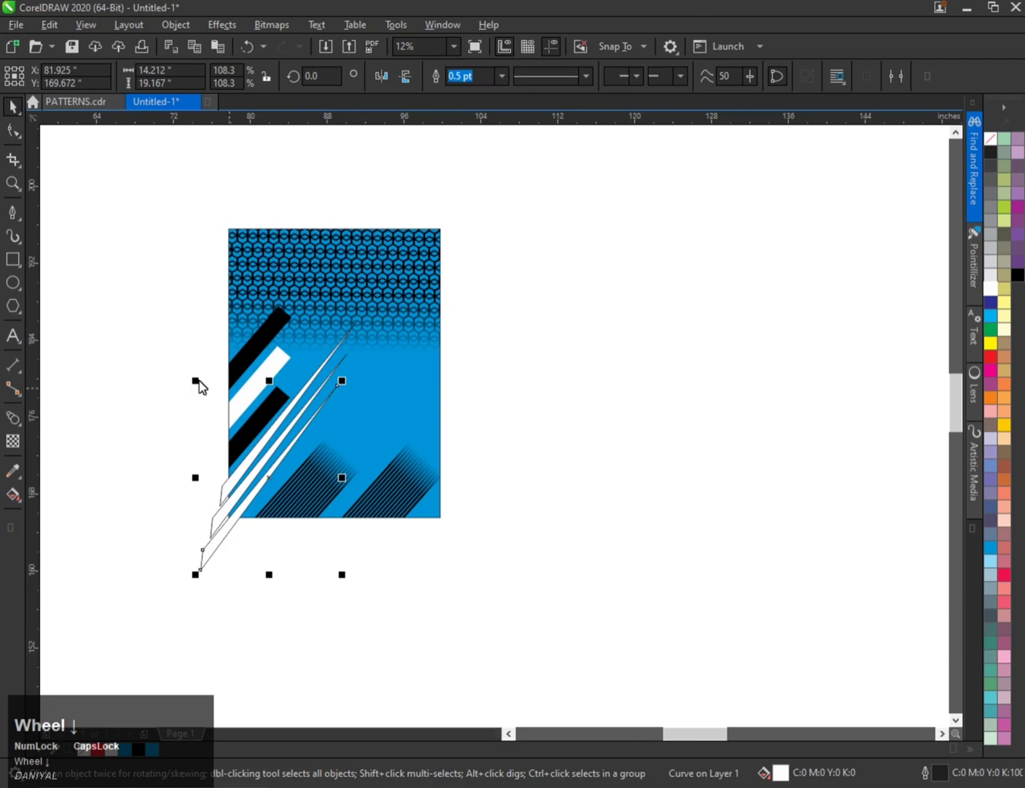
left_click_drag(139, 313, 470, 533)
right_click(990, 139)
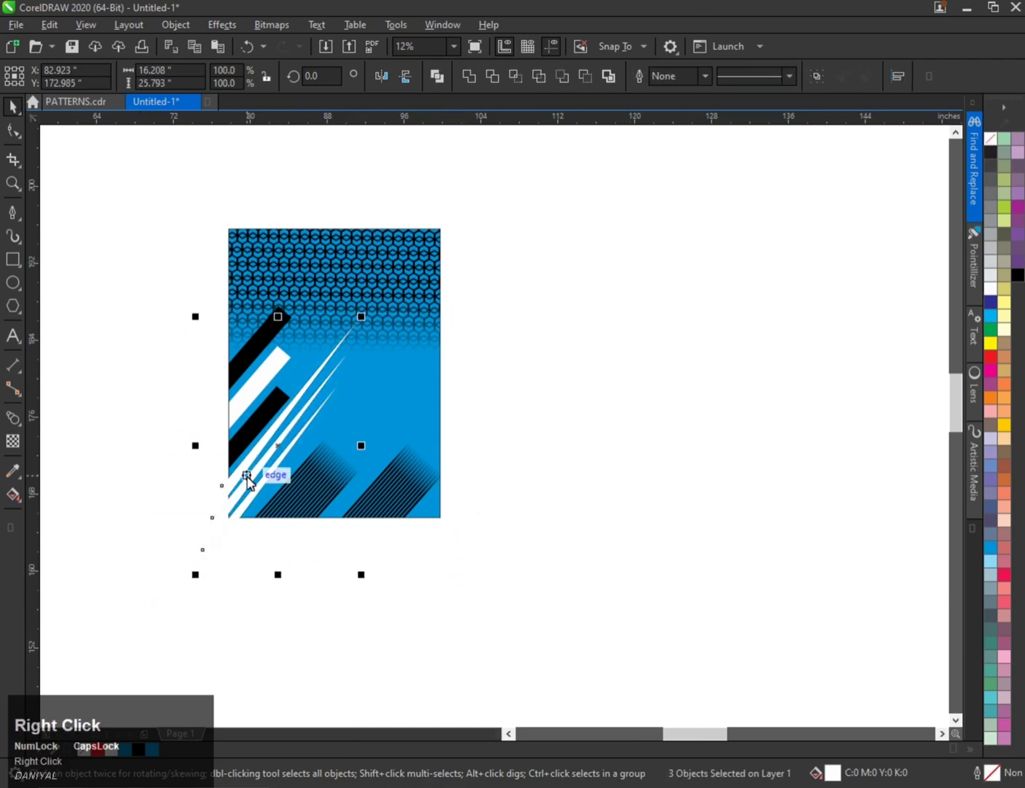
scroll(251, 475, "down", 1)
Step: Create a mirrored copy of the three white spikes to the right of the originals and group the copy
left_click_drag(198, 444, 519, 314)
right_click(519, 314)
key("ctrl+z")
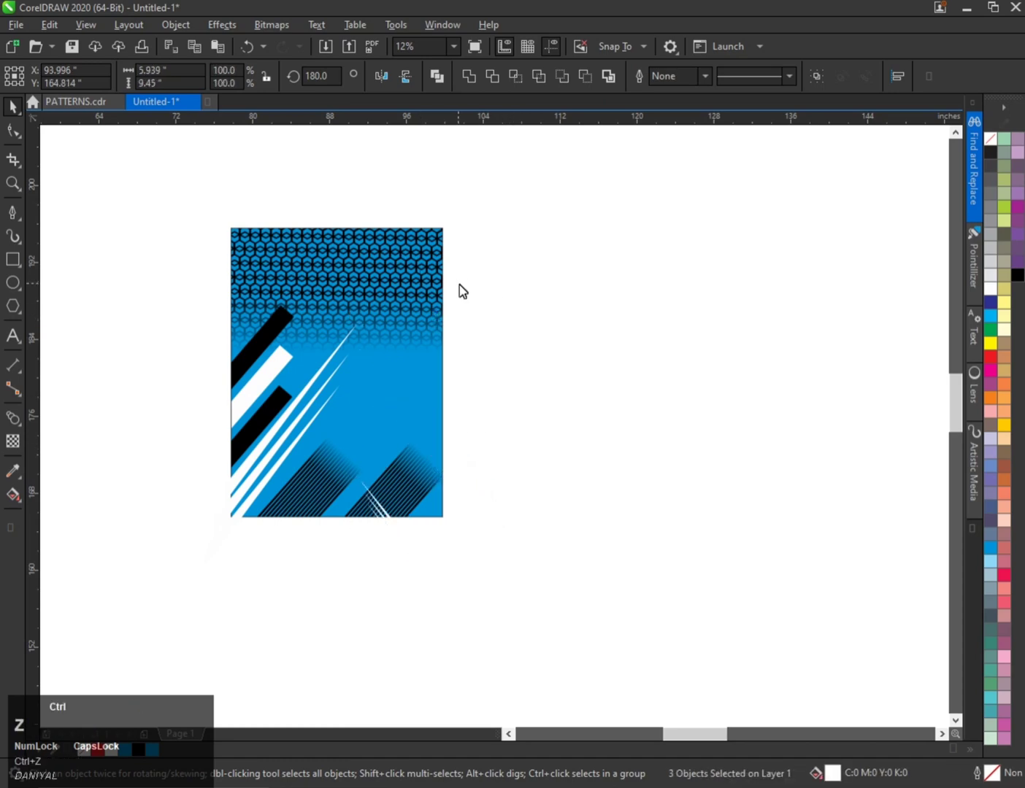
key("ctrl+g")
Step: Rotate the grouped spike copy to about 102.6° so it slants in the same direction as the original spikes
left_click(470, 452)
left_click_drag(521, 315, 318, 381)
left_click_drag(563, 360, 545, 339)
scroll(469, 410, "up", 1)
scroll(470, 393, "down", 1)
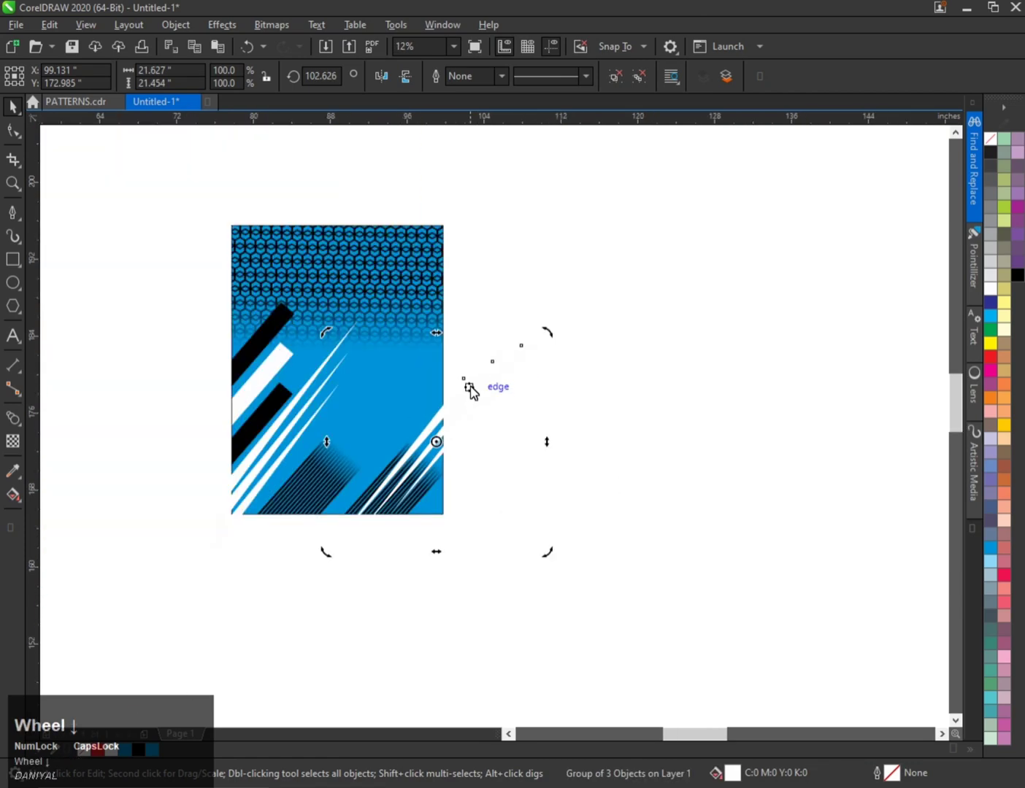
Step: Move the rotated spike group about 1.6 inches left and 10.7 inches up, across the panel's right edge
left_click_drag(471, 390, 446, 326)
scroll(434, 387, "up", 1)
scroll(446, 359, "down", 1)
scroll(439, 356, "up", 1)
scroll(366, 400, "down", 1)
scroll(312, 411, "up", 1)
Step: Rotate the uppermost of the three original white spikes slightly clockwise, to about 358.4°
left_click(309, 393)
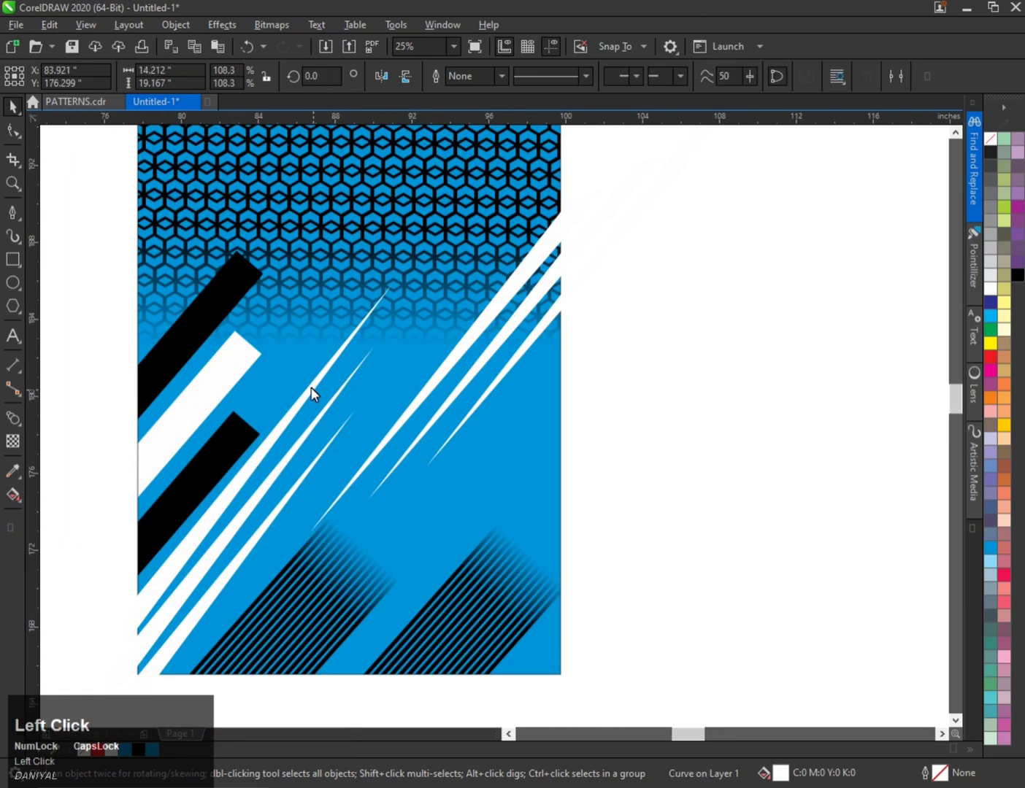
left_click(308, 393)
left_click_drag(404, 278, 404, 280)
scroll(343, 395, "down", 1)
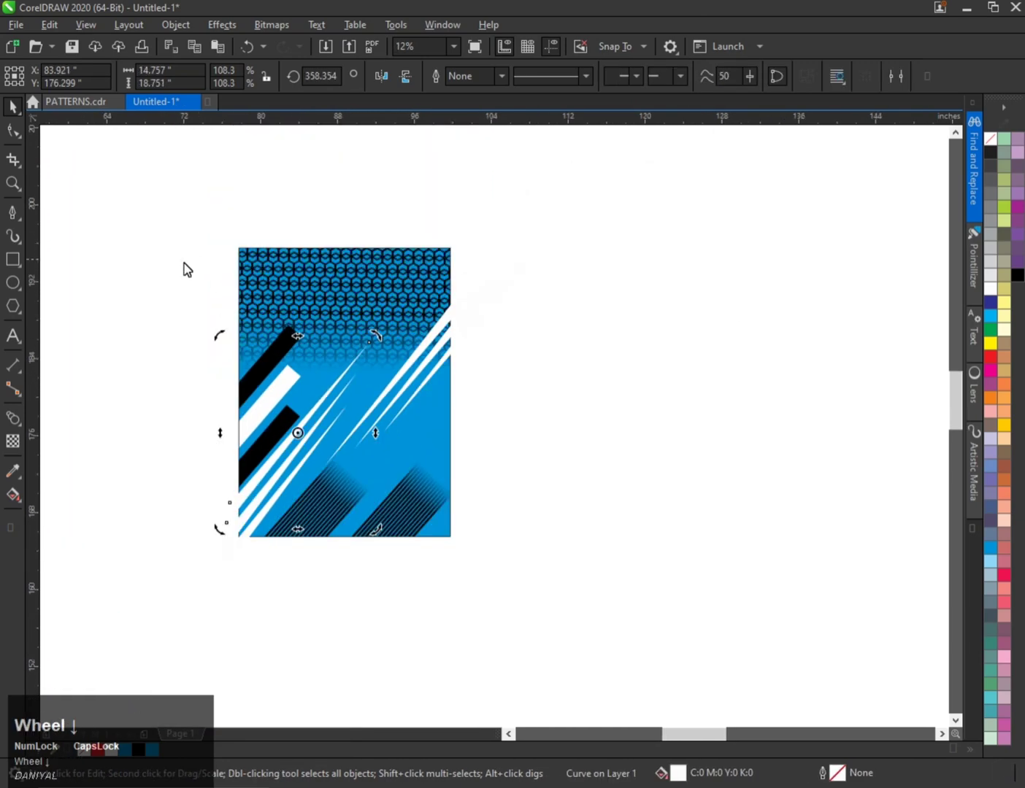
Step: Group the three original white spikes together with the rotated spike group
left_click_drag(161, 261, 543, 419)
left_click_drag(595, 595, 595, 594)
left_click(443, 314, "shift")
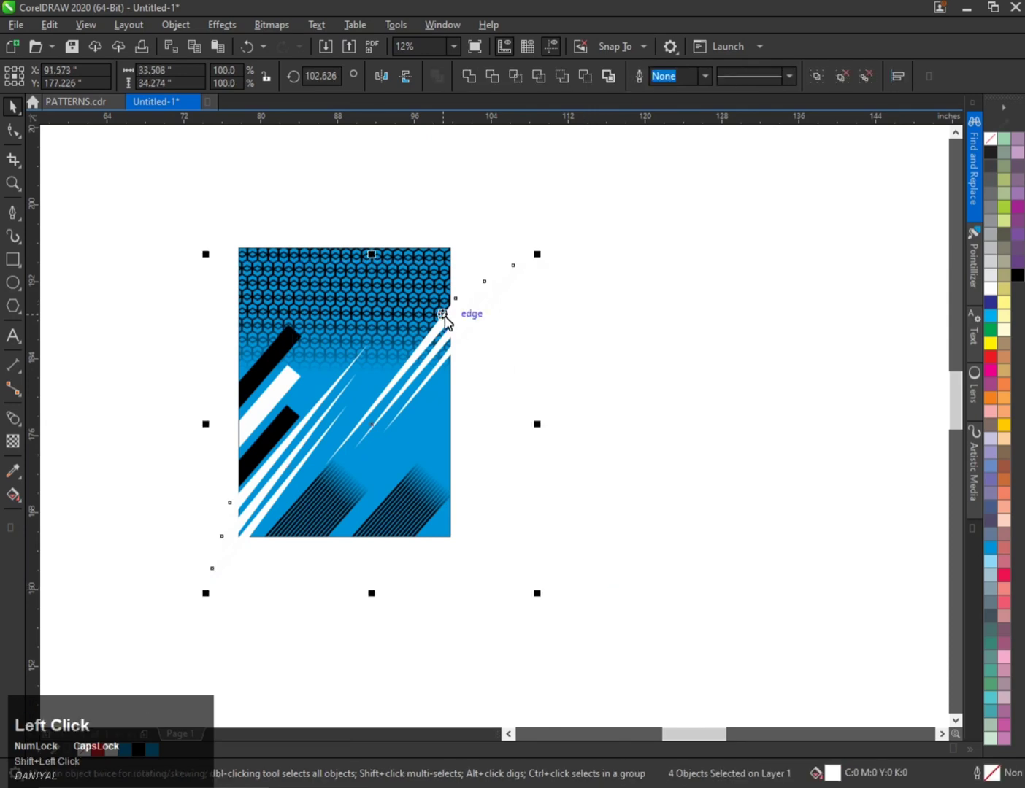
key("ctrl+g")
Step: PowerClip the grouped white spikes inside the blue rectangle
scroll(416, 296, "up", 1)
right_click(475, 318)
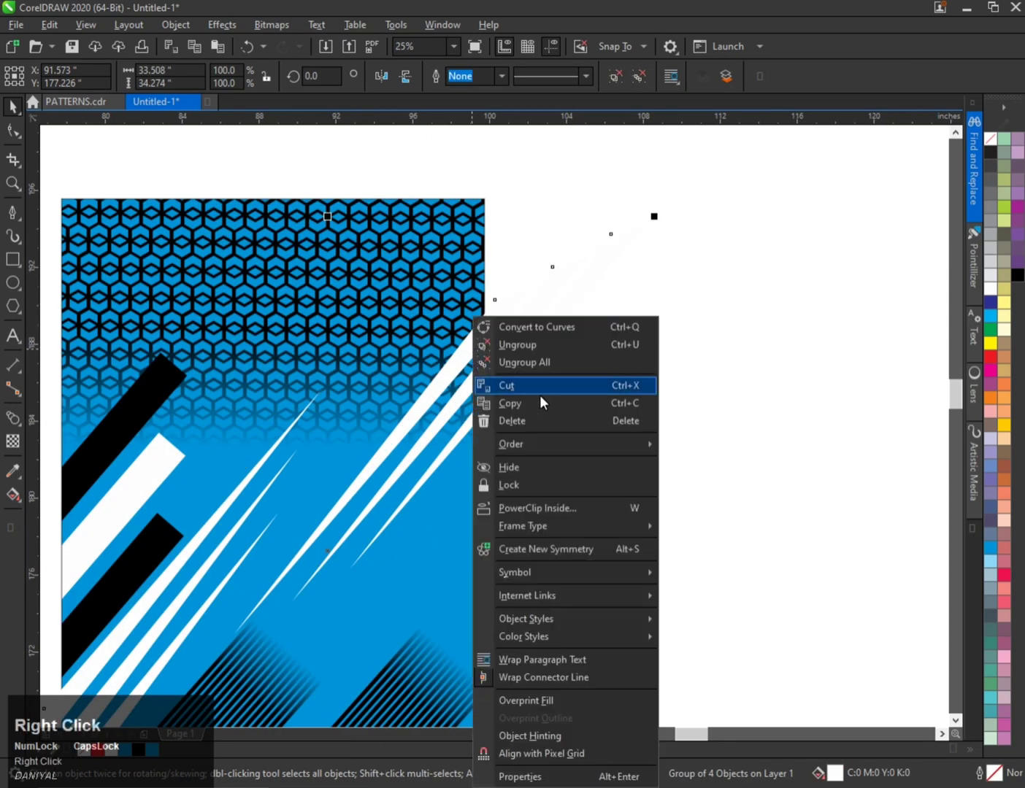
left_click(529, 508)
left_click(395, 321)
scroll(380, 322, "down", 1)
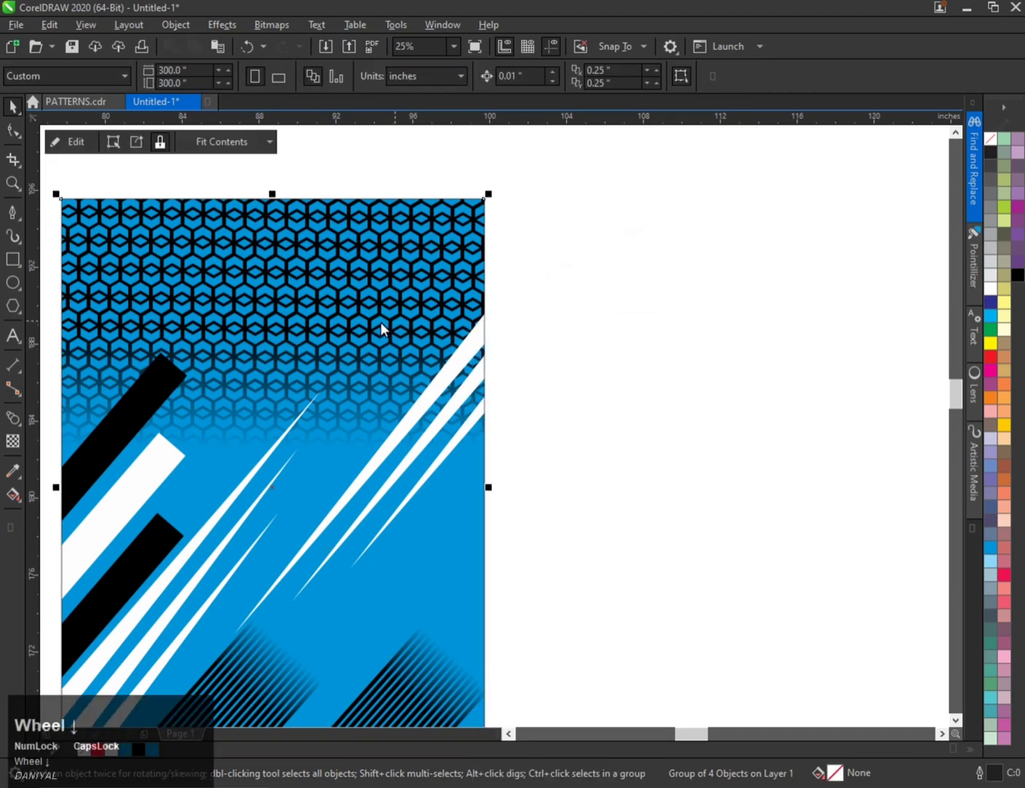
scroll(387, 359, "up", 1)
scroll(366, 379, "down", 1)
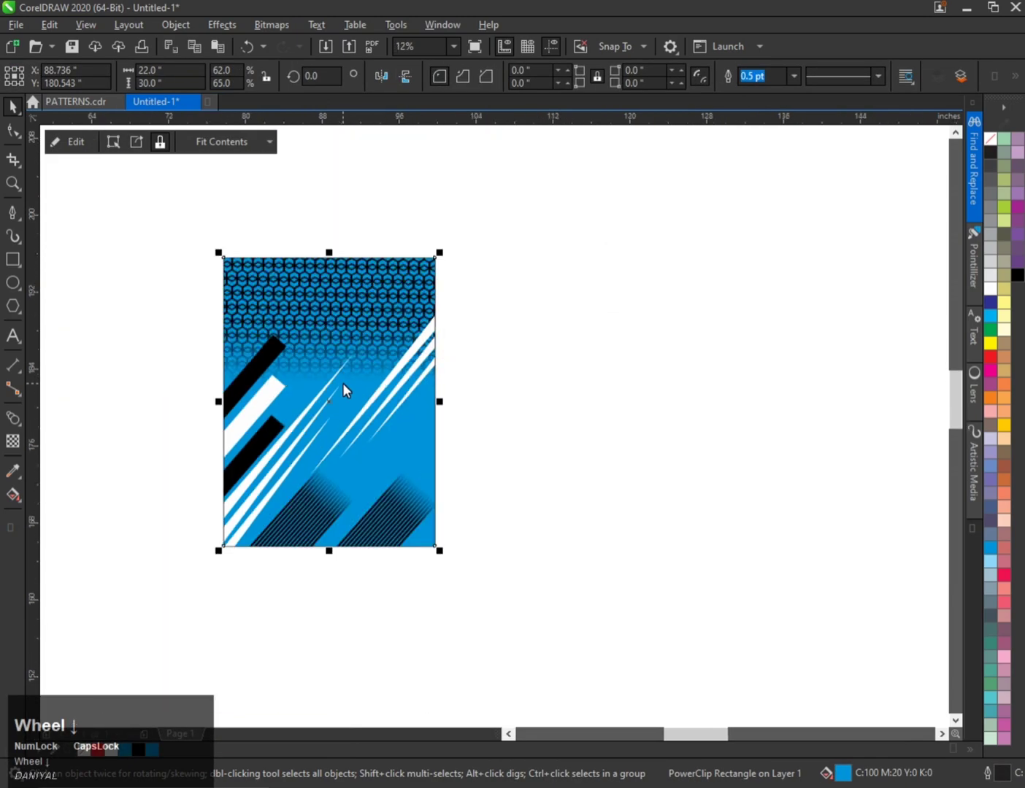
Step: Open the blue panel's PowerClip contents for editing
scroll(332, 390, "up", 1)
left_click(554, 315)
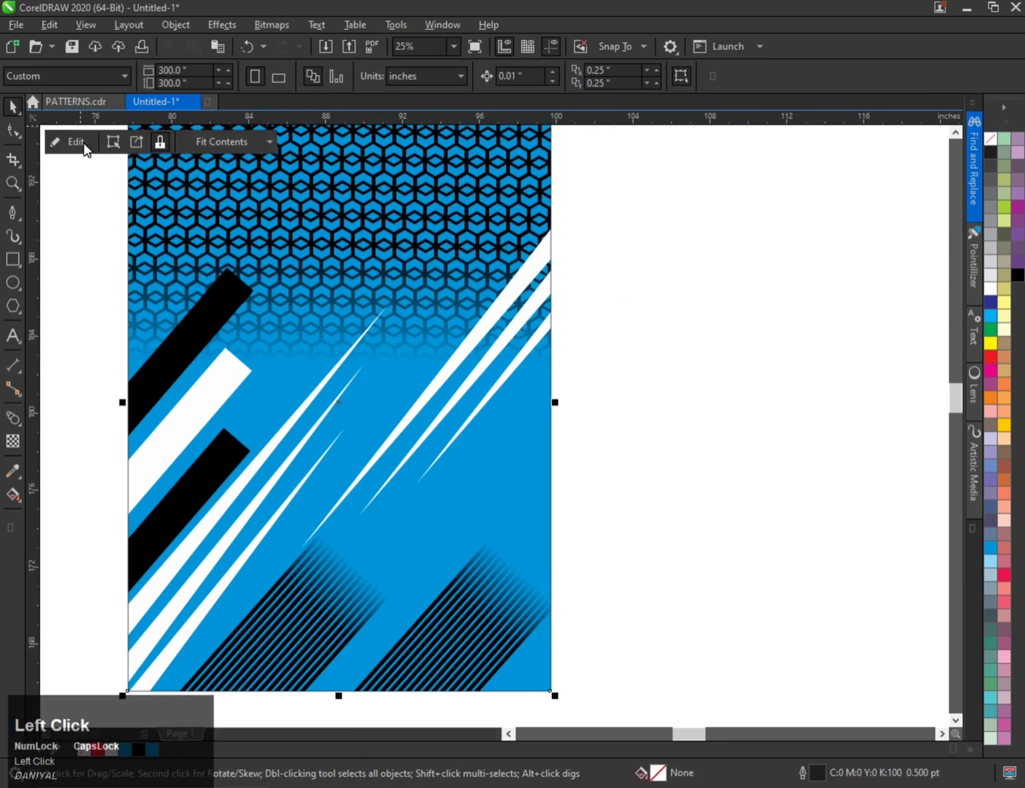
left_click(76, 142)
Step: Try a yellow fill (C0 M20 Y100 K0) on the group of three spikes crossing the panel's right edge
left_click(524, 315)
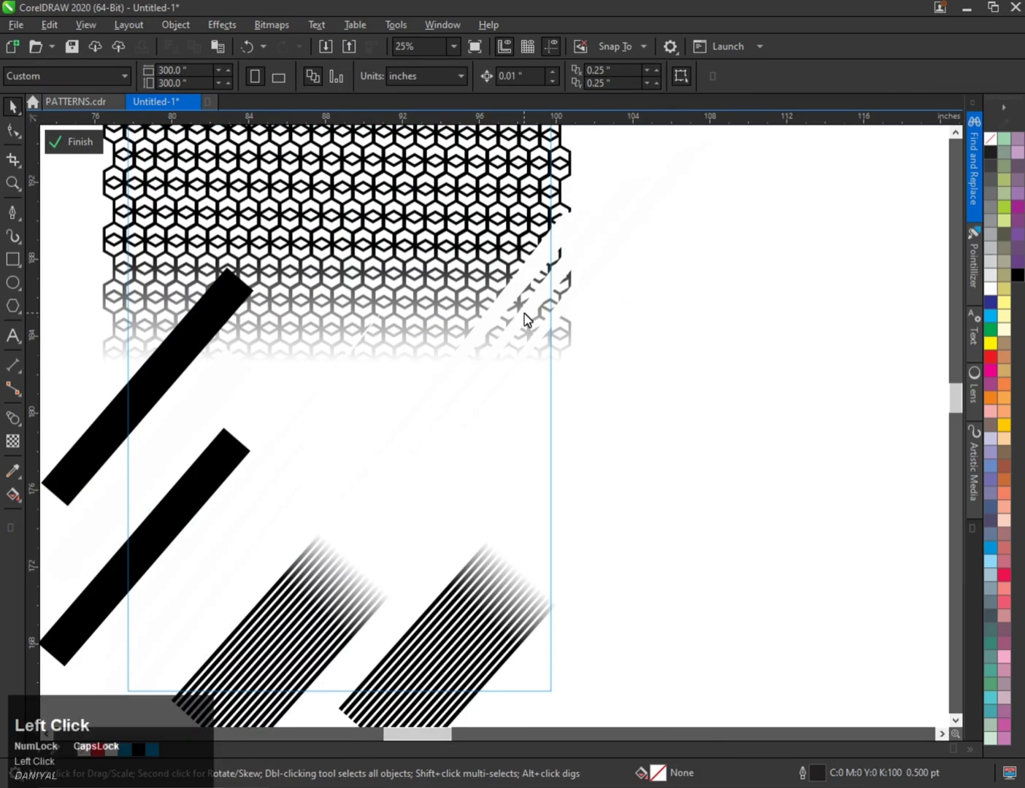
left_click(761, 304)
left_click(552, 306)
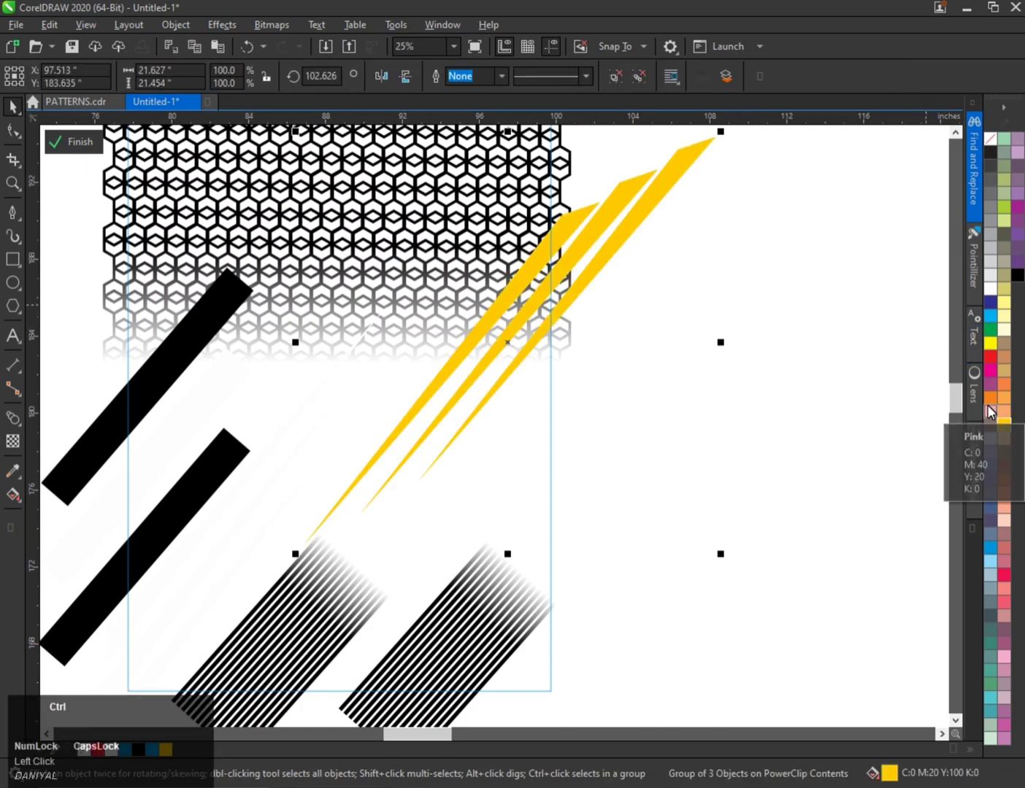
key("ctrl+z")
Step: Fill the middle spike at the panel's right edge orange and the lowest one green, and finish editing the PowerClip contents
left_click(574, 293)
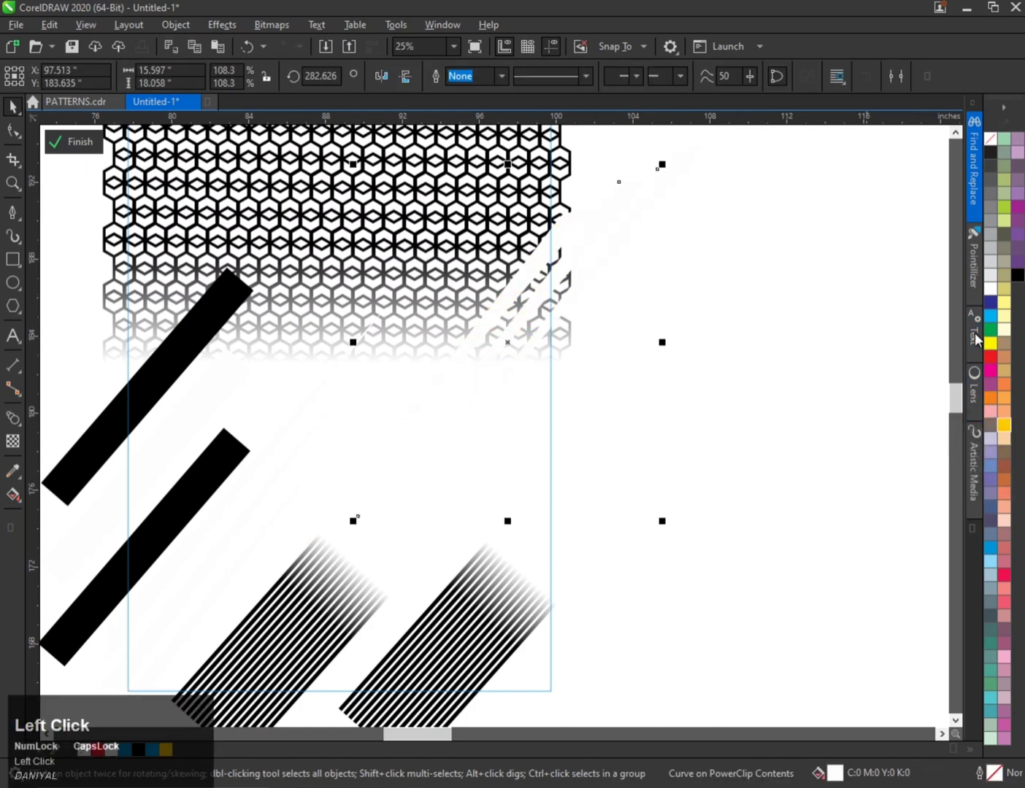
left_click(986, 394)
left_click(541, 337)
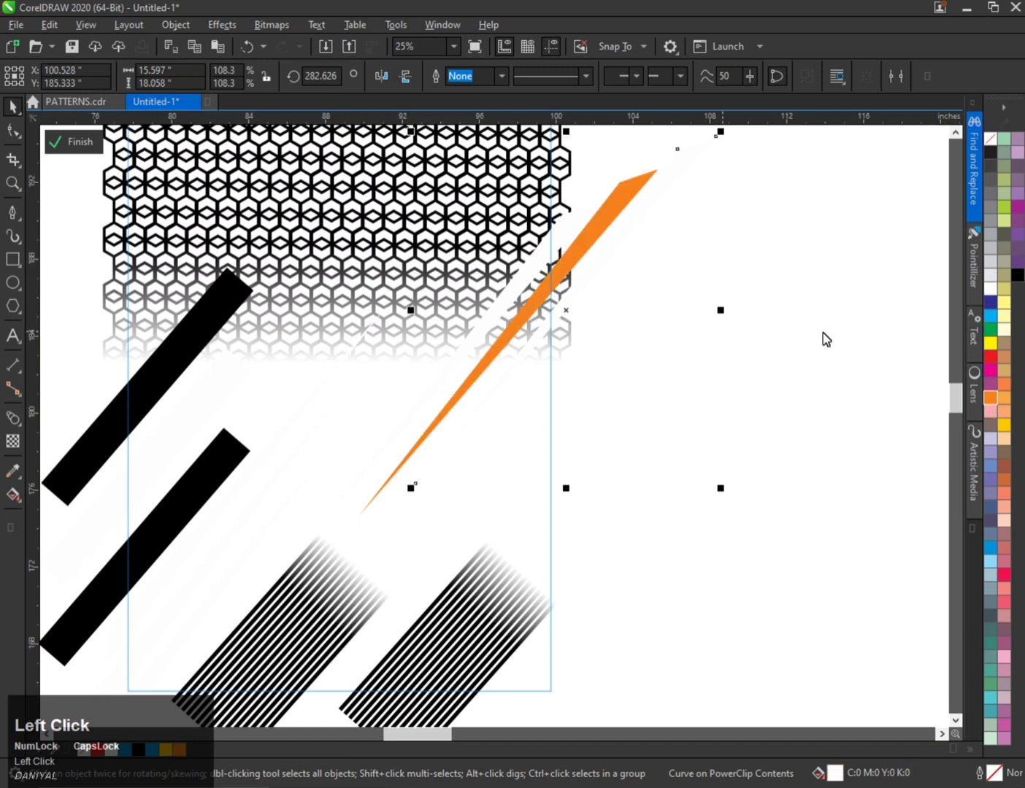
left_click(997, 329)
left_click(759, 368)
key("f")
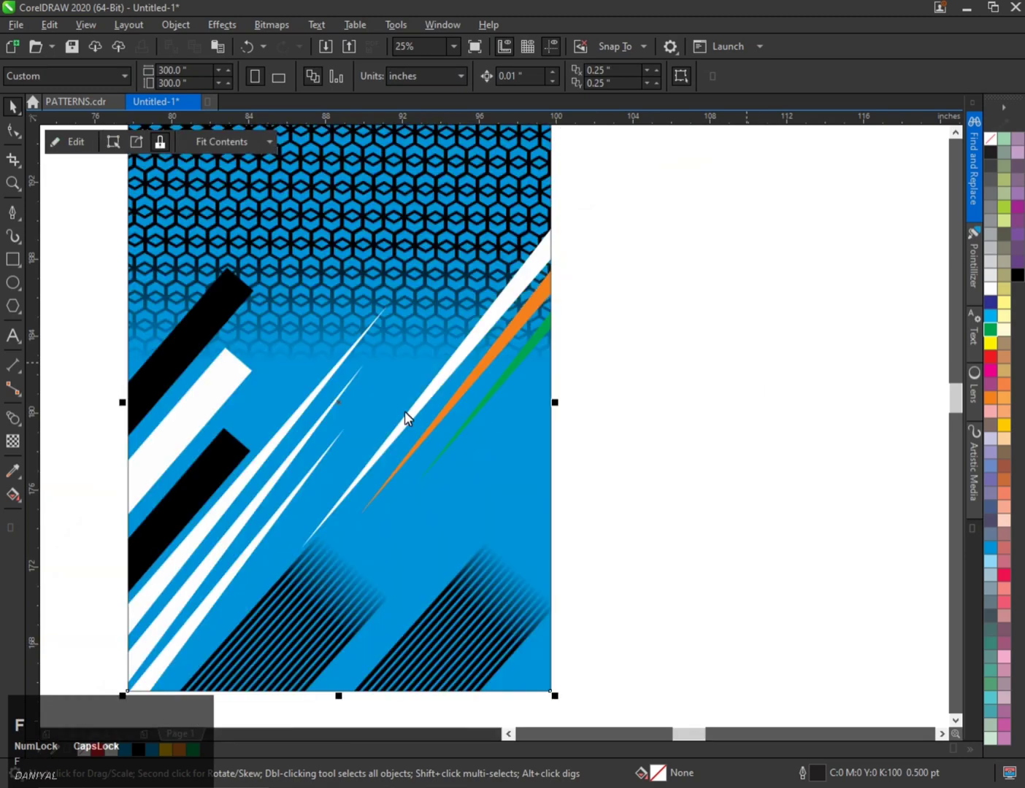
scroll(364, 361, "down", 2)
scroll(351, 394, "up", 2)
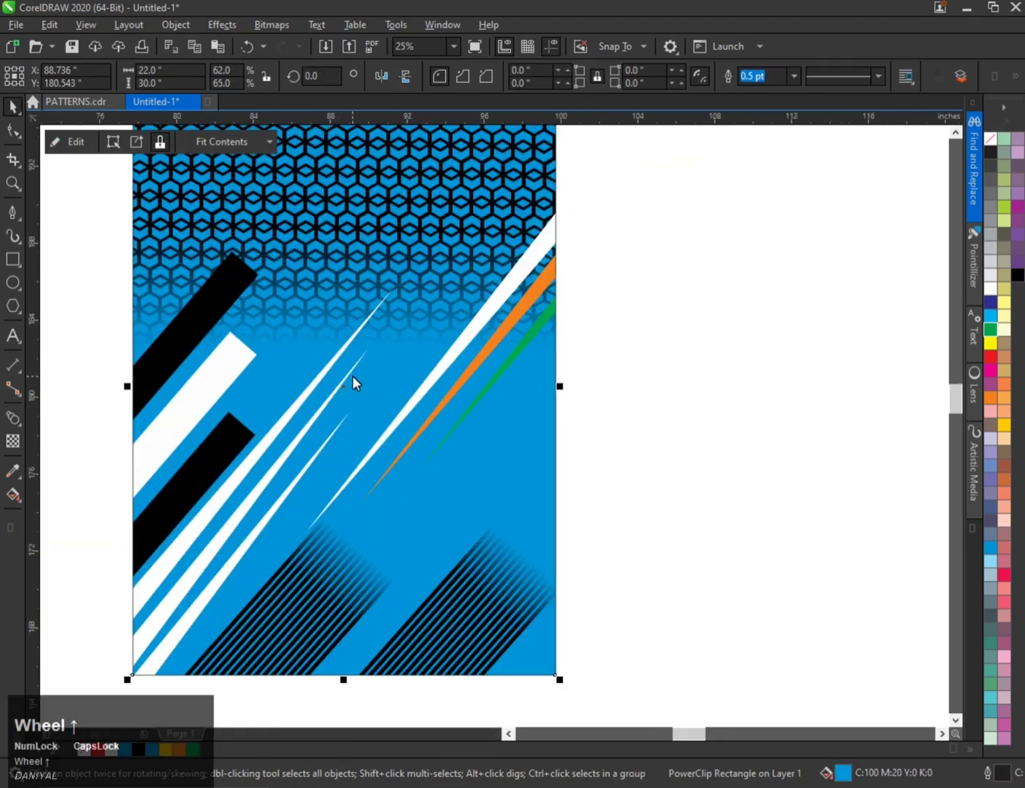
scroll(339, 400, "down", 1)
scroll(352, 329, "up", 1)
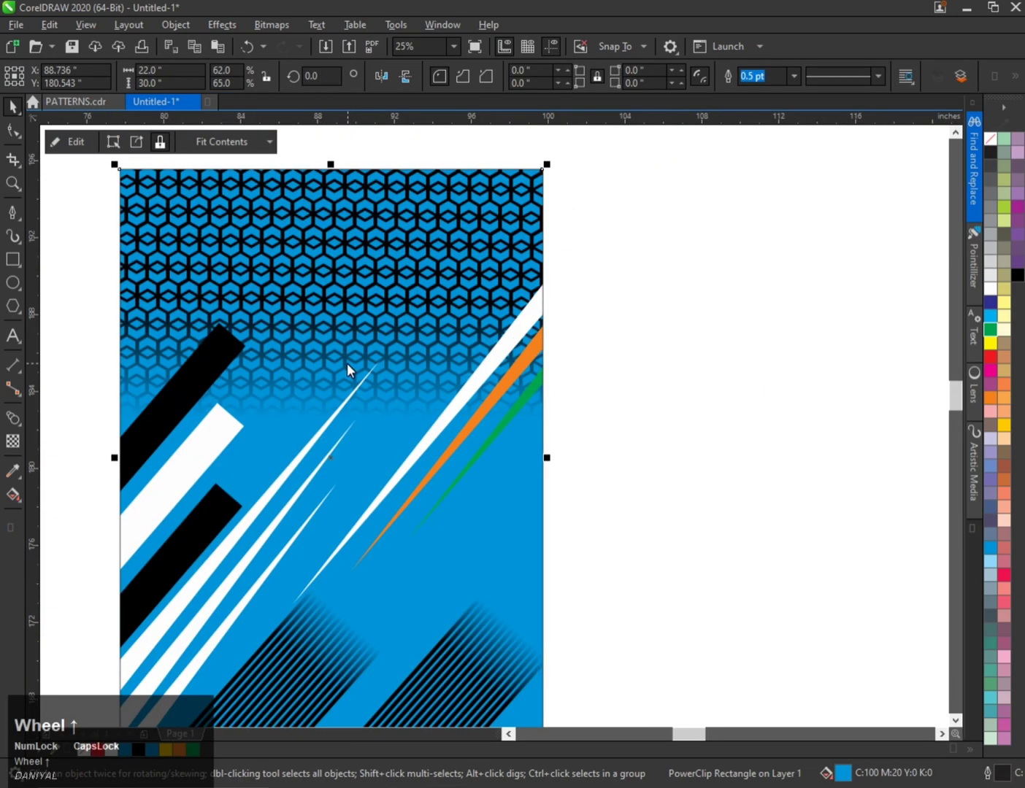
scroll(332, 351, "down", 1)
scroll(235, 318, "up", 1)
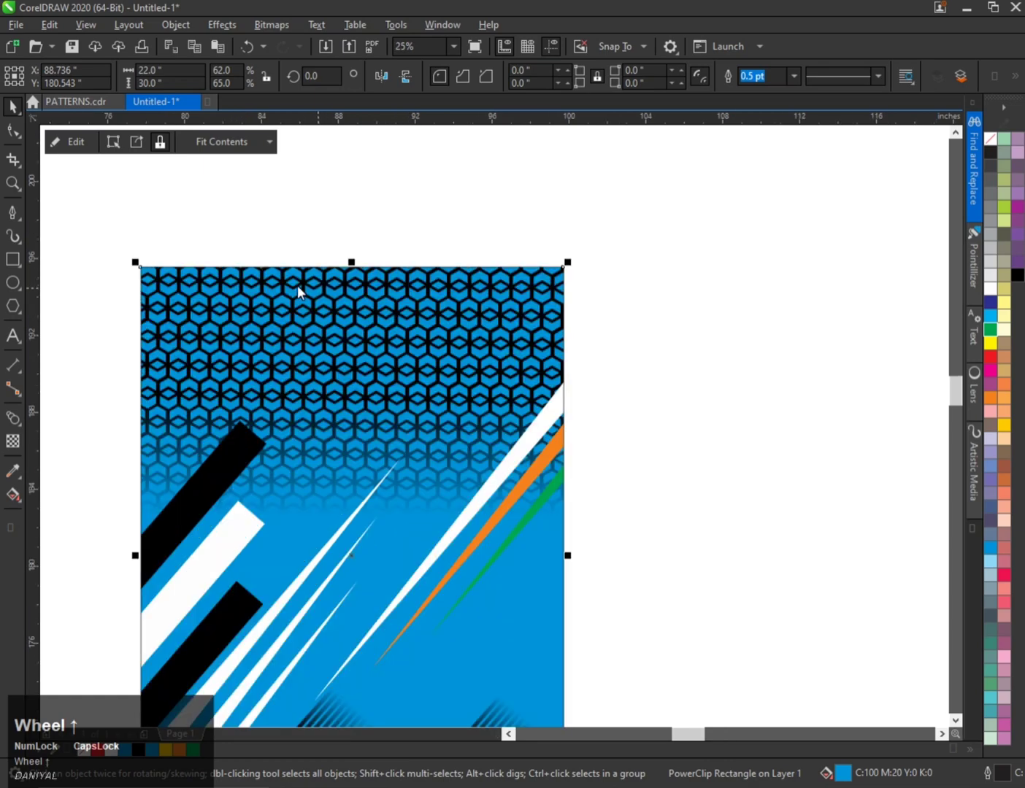
left_click(12, 261)
left_click_drag(86, 233, 603, 304)
key("space")
scroll(452, 304, "down", 1)
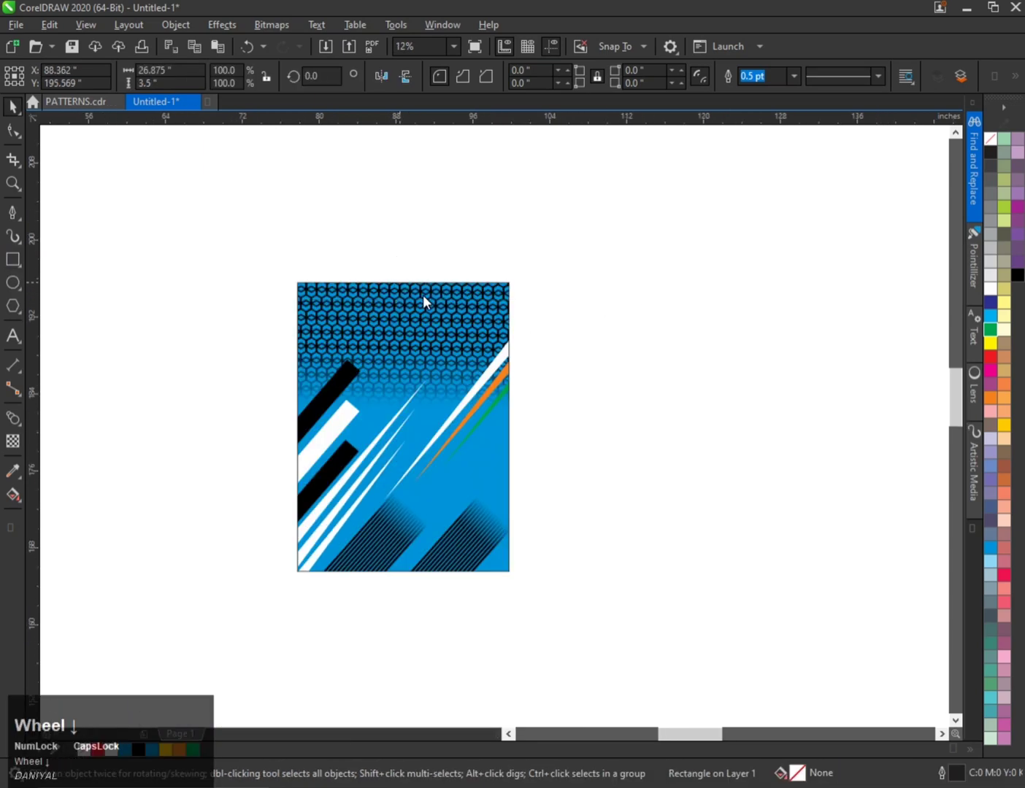
scroll(447, 303, "up", 1)
Step: Draw a closed triangle about 14 × 21.5 inches with the Pen tool, overlapping the panel's upper-right corner
left_click(393, 290)
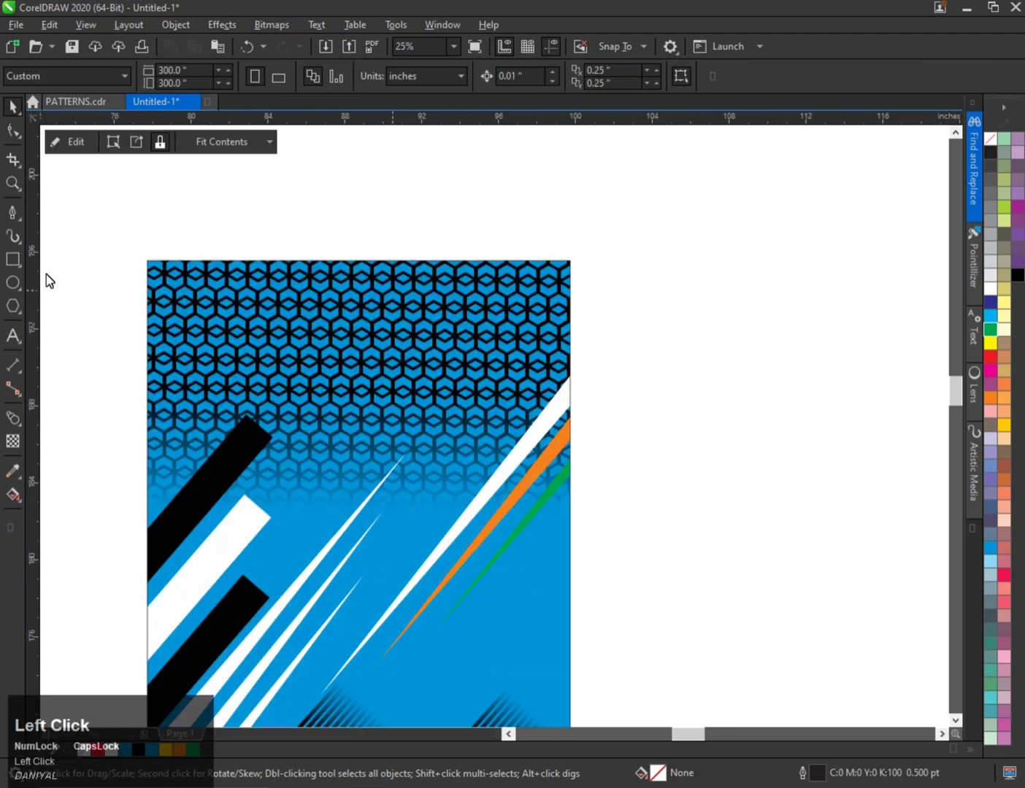
left_click(13, 212)
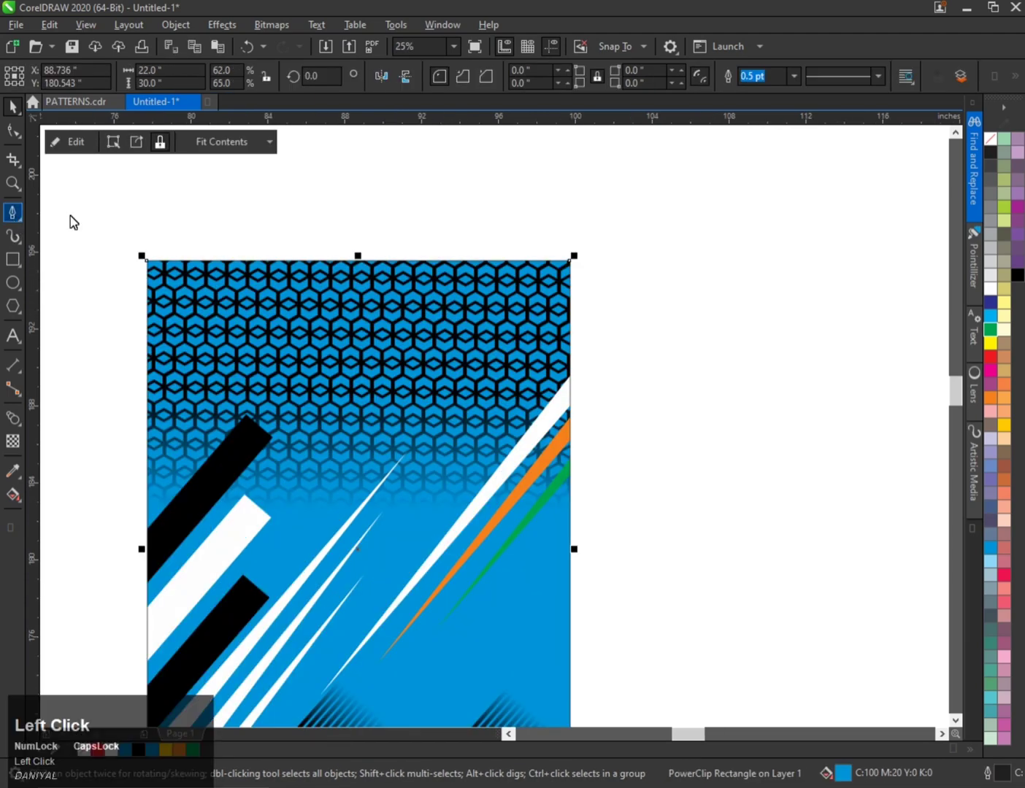
left_click(343, 214)
left_click(612, 612)
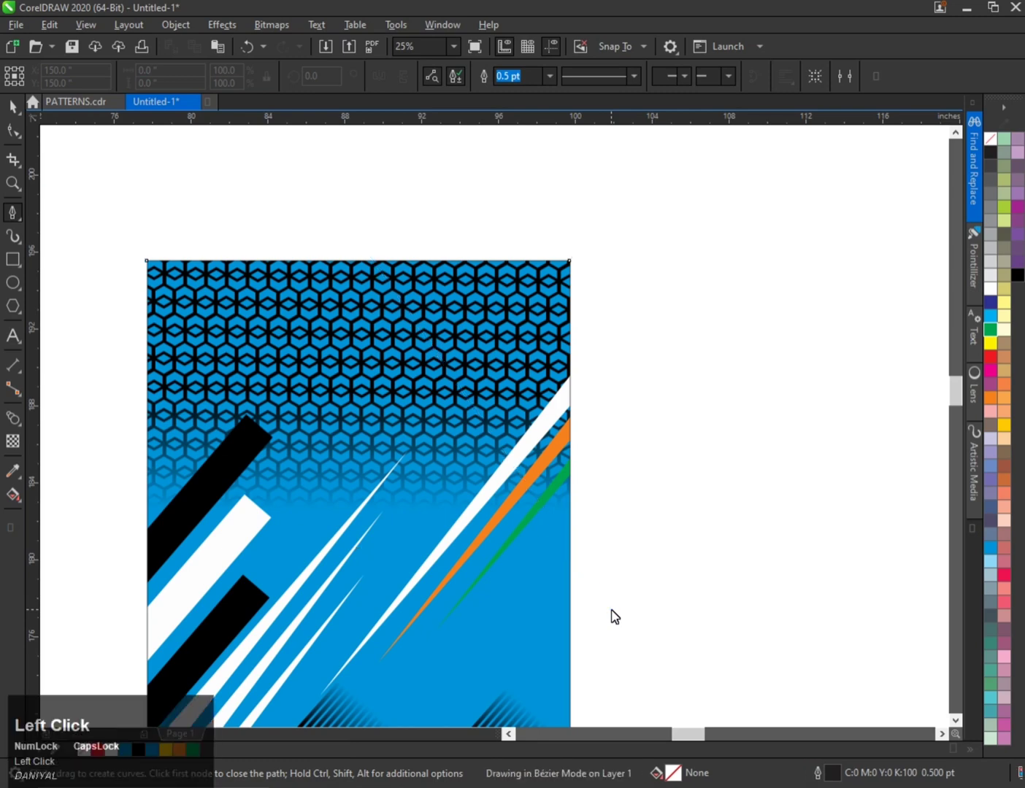
left_click(632, 197, "shift")
left_click(342, 215)
Step: Convert the triangle's segments to curves and bend its diagonal side outward toward the panel's upper-right corner
left_click(12, 130)
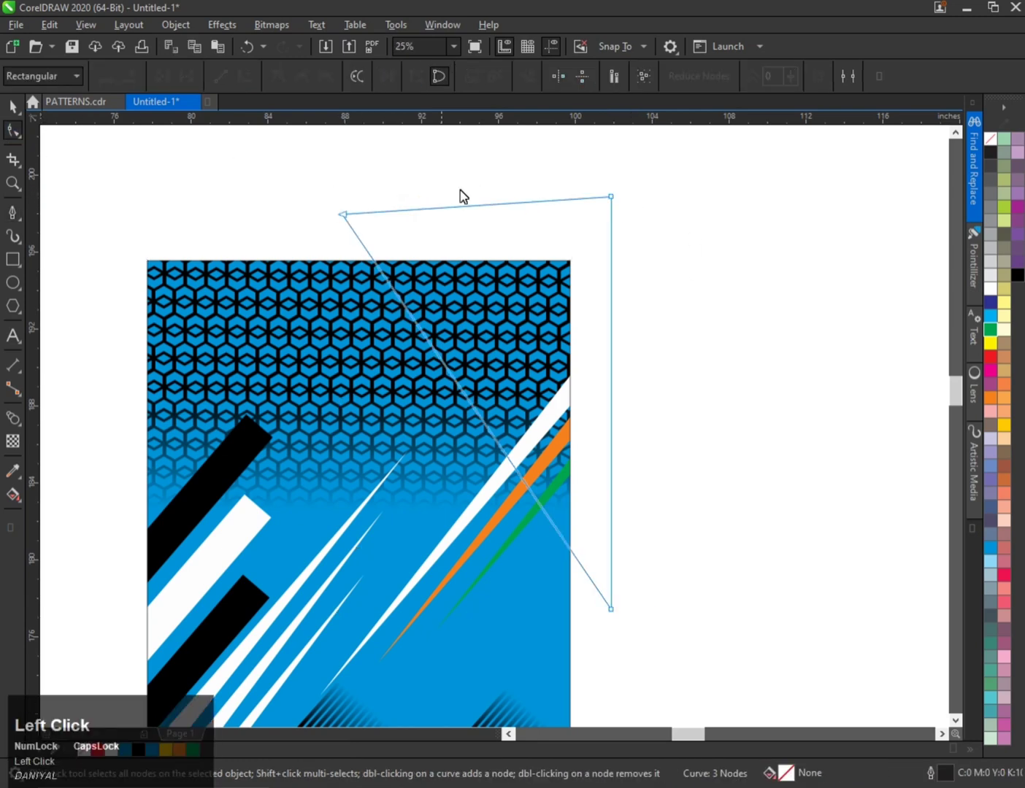
left_click_drag(822, 451, 822, 453)
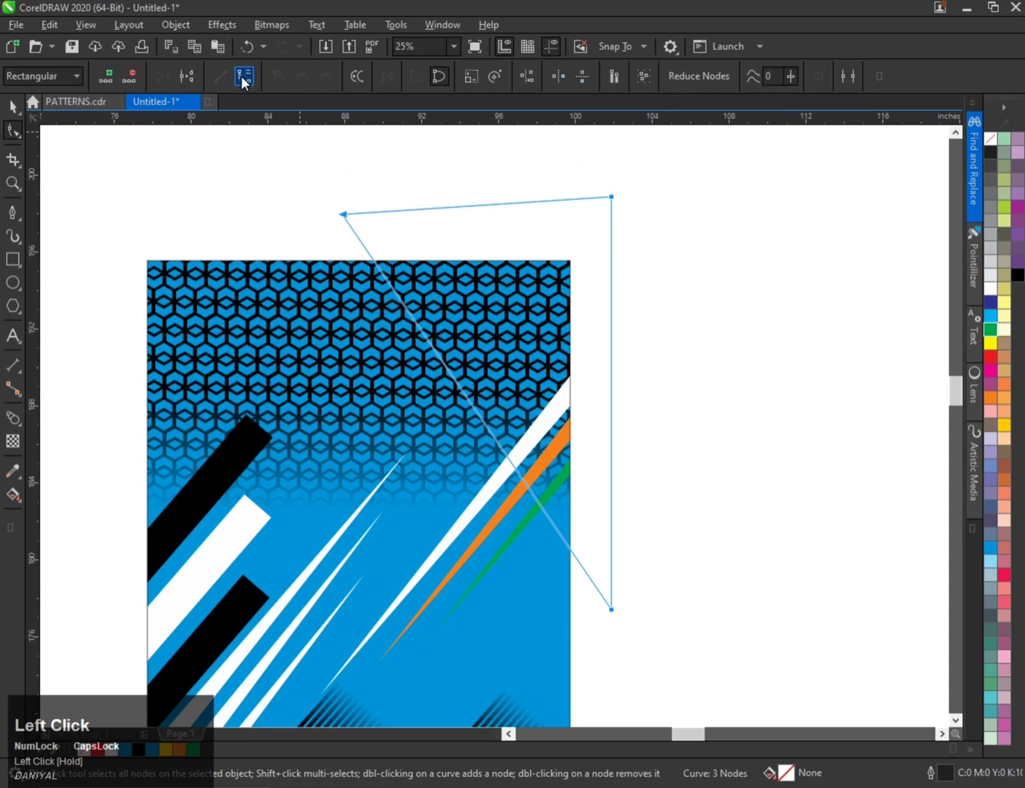
left_click_drag(484, 427, 512, 377)
key("space")
Step: Copy the curved shape about 0.85 inches to the right and repeat the duplication once to get three overlapping shapes
scroll(540, 339, "up", 1)
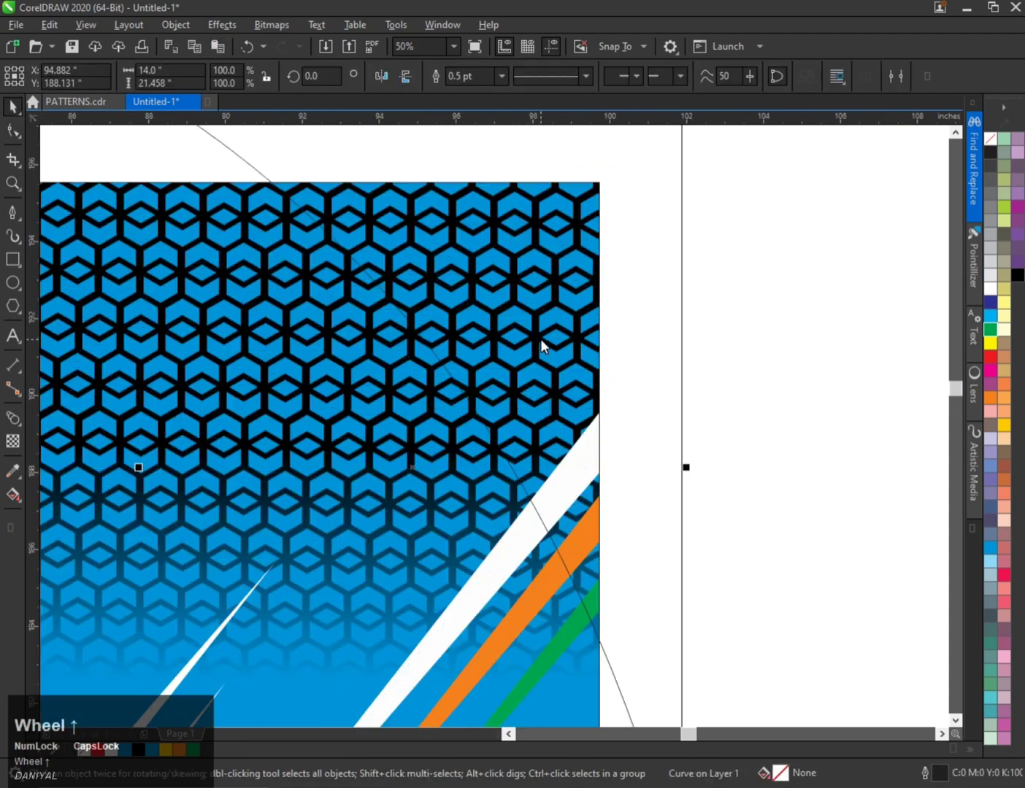
scroll(423, 357, "down", 1)
scroll(455, 348, "up", 1)
left_click_drag(456, 348, 486, 321)
right_click(487, 321)
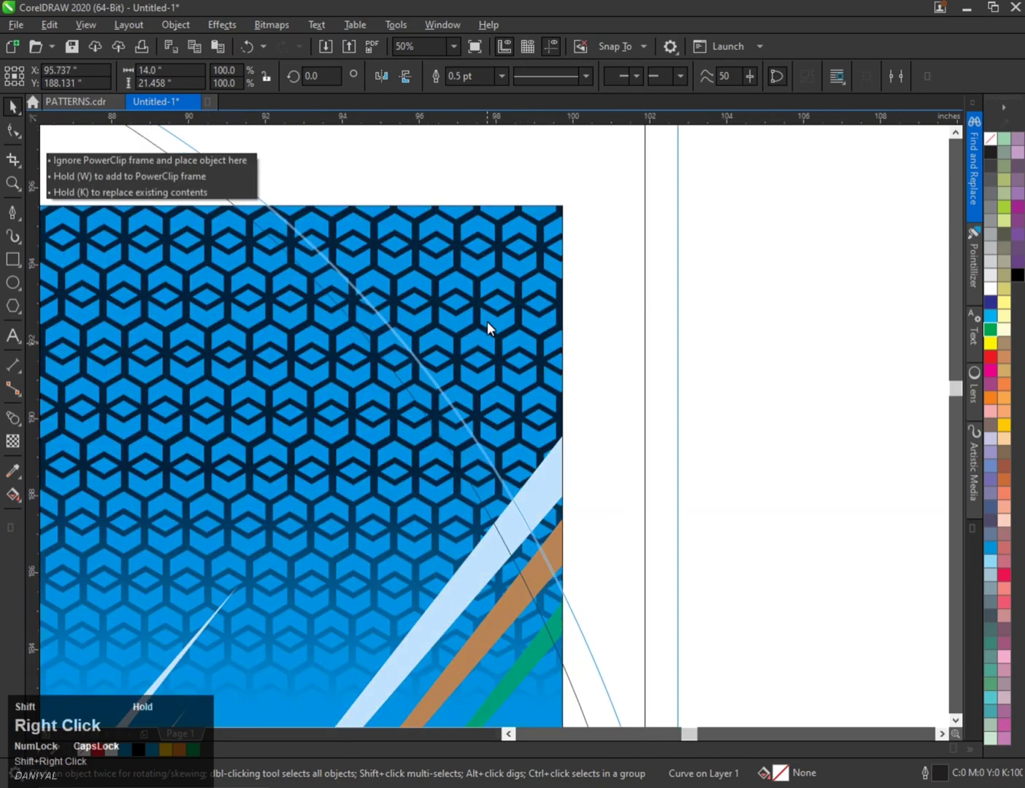
scroll(479, 323, "down", 1)
key("ctrl+r")
scroll(466, 346, "up", 1)
Step: Fill the three overlapping curved shapes orange, white and green from the innermost to the outermost
left_click(439, 376)
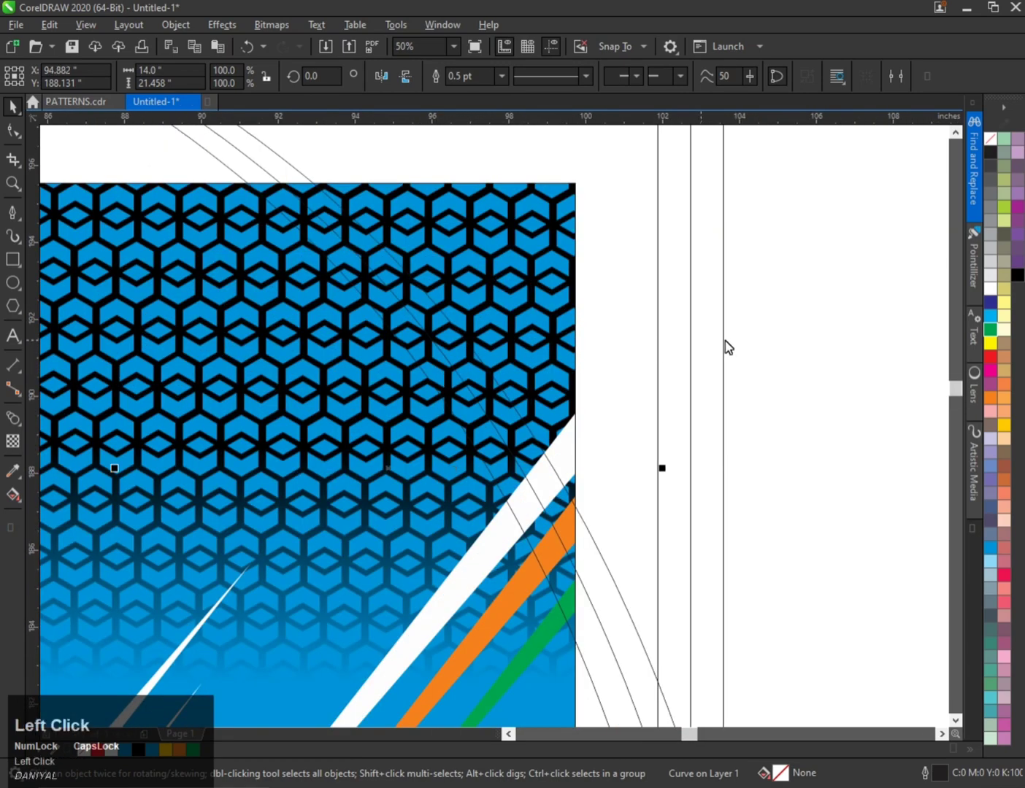
left_click(990, 400)
scroll(474, 366, "down", 1)
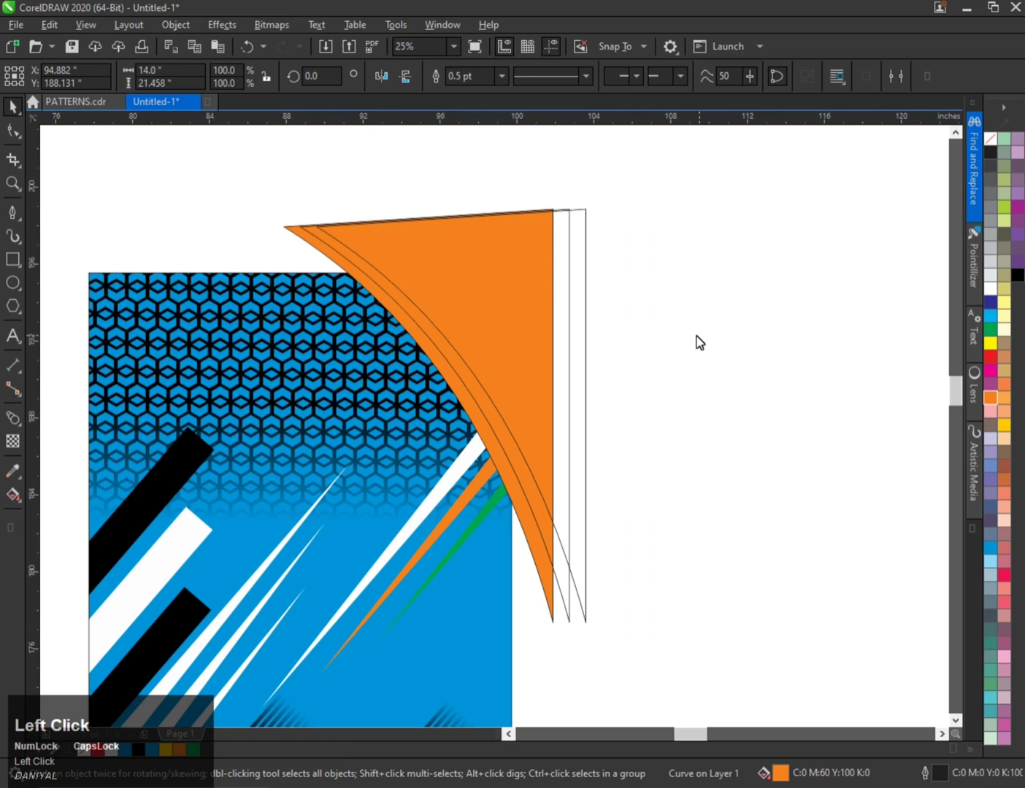
left_click(480, 398)
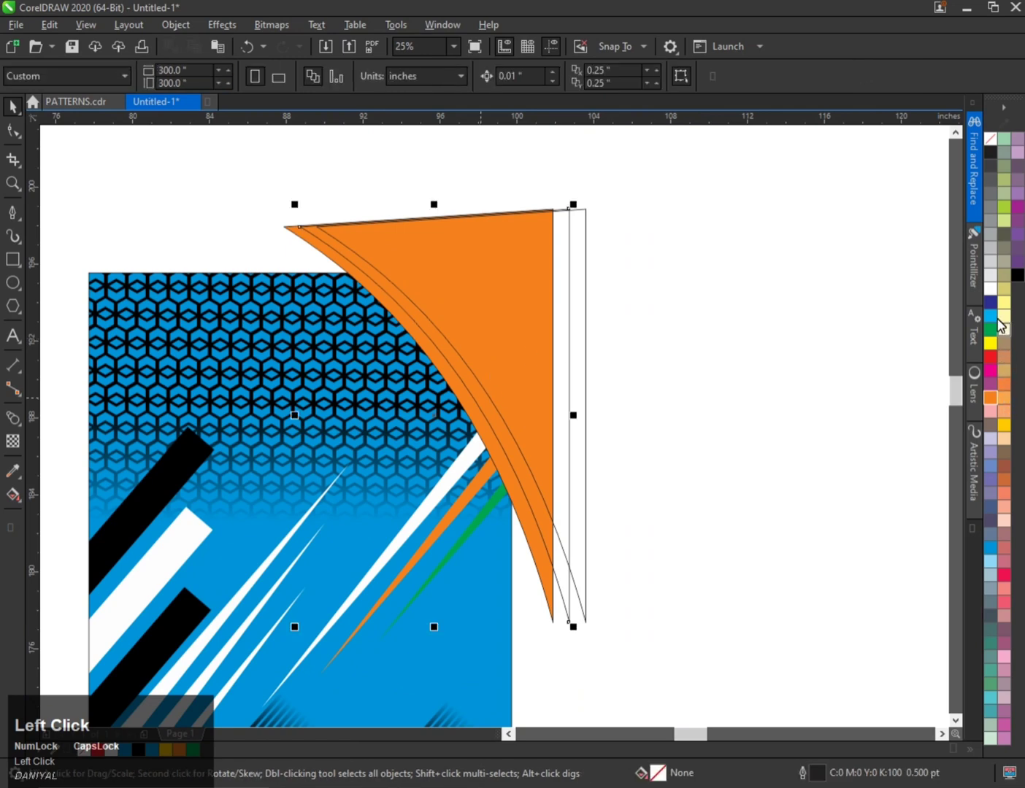
left_click(520, 332)
left_click(991, 329)
Step: Remove the outlines of the three curved shapes and place a horizontally mirrored copy of them over the panel's upper-left corner
scroll(511, 345, "down", 1)
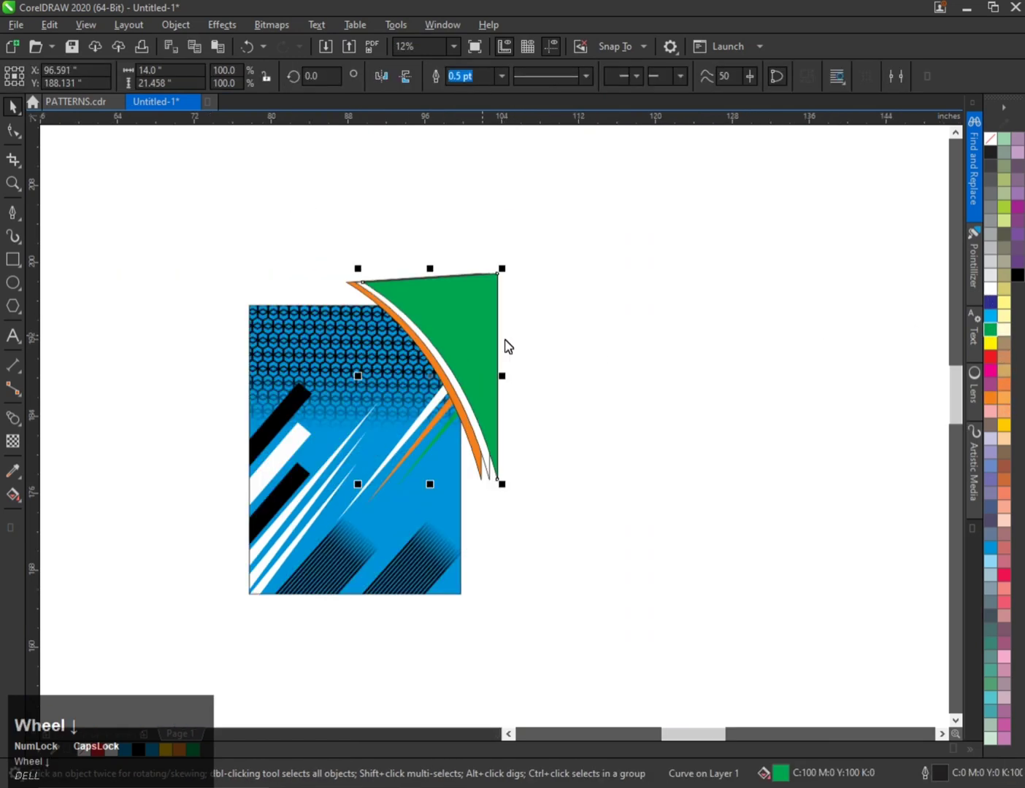
scroll(485, 348, "up", 1)
scroll(496, 345, "down", 1)
left_click_drag(652, 232, 349, 522)
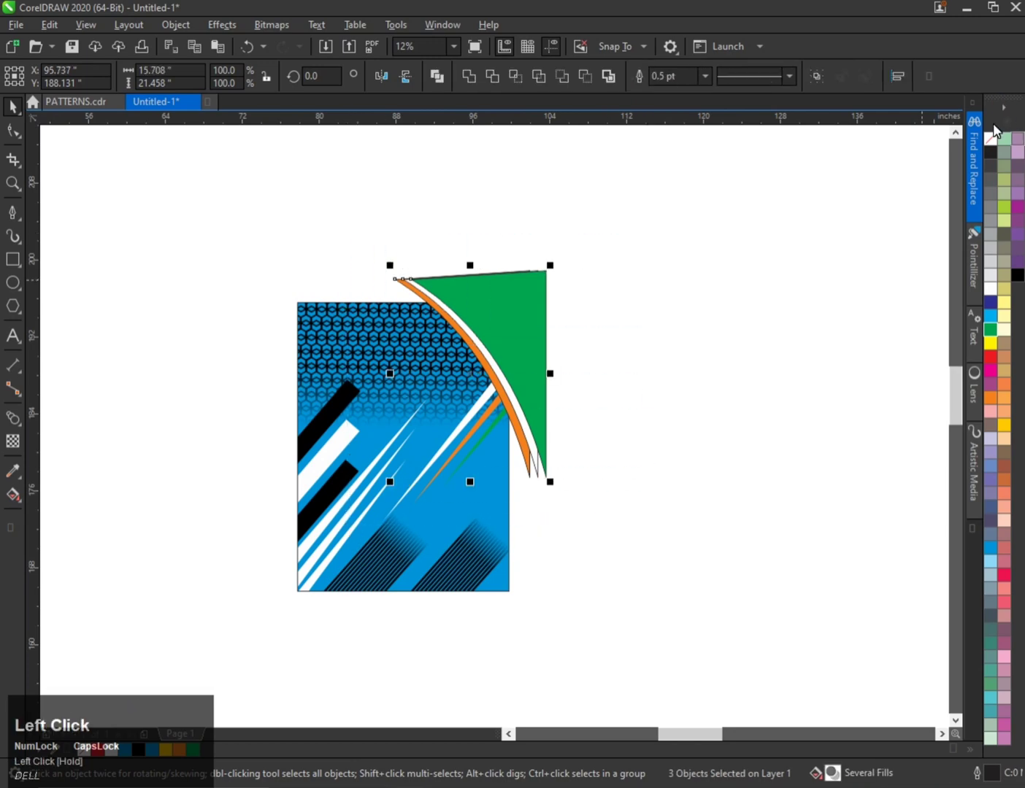
right_click(990, 137)
scroll(521, 356, "up", 1)
scroll(543, 342, "down", 1)
left_click_drag(544, 359, 326, 306)
right_click(326, 306)
Step: Scale all six curved shapes down from their centre to about 83.1% and group them
left_click_drag(125, 200, 697, 505)
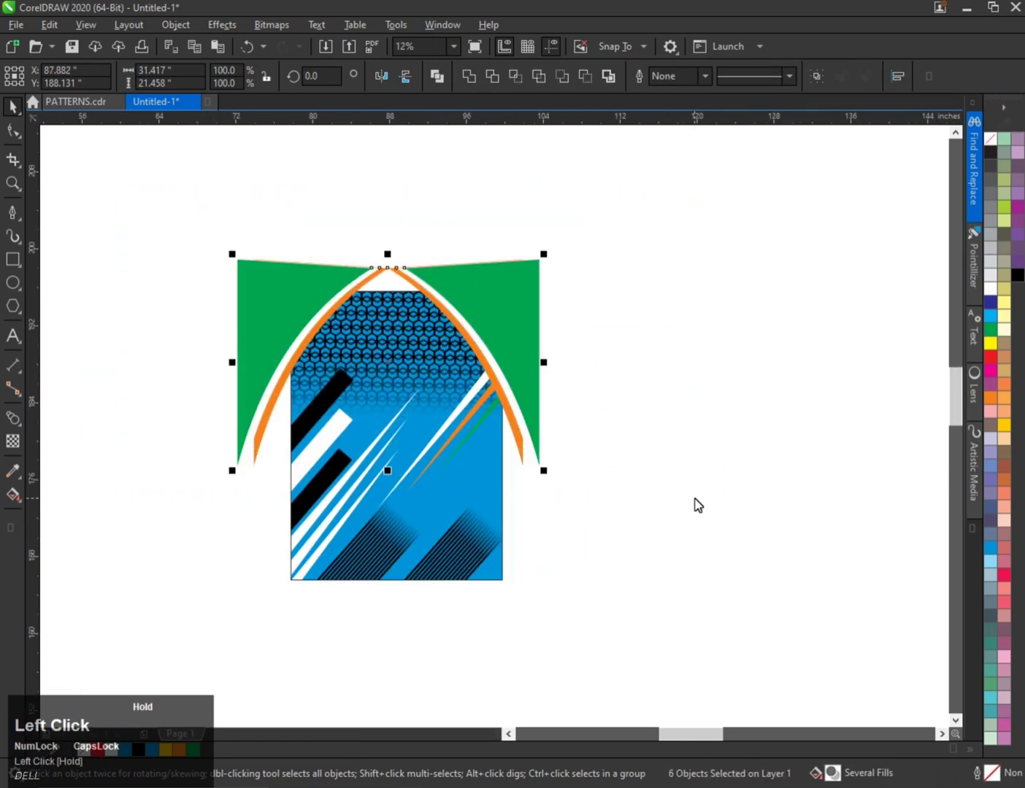
left_click_drag(542, 254, 525, 271)
scroll(441, 362, "up", 1)
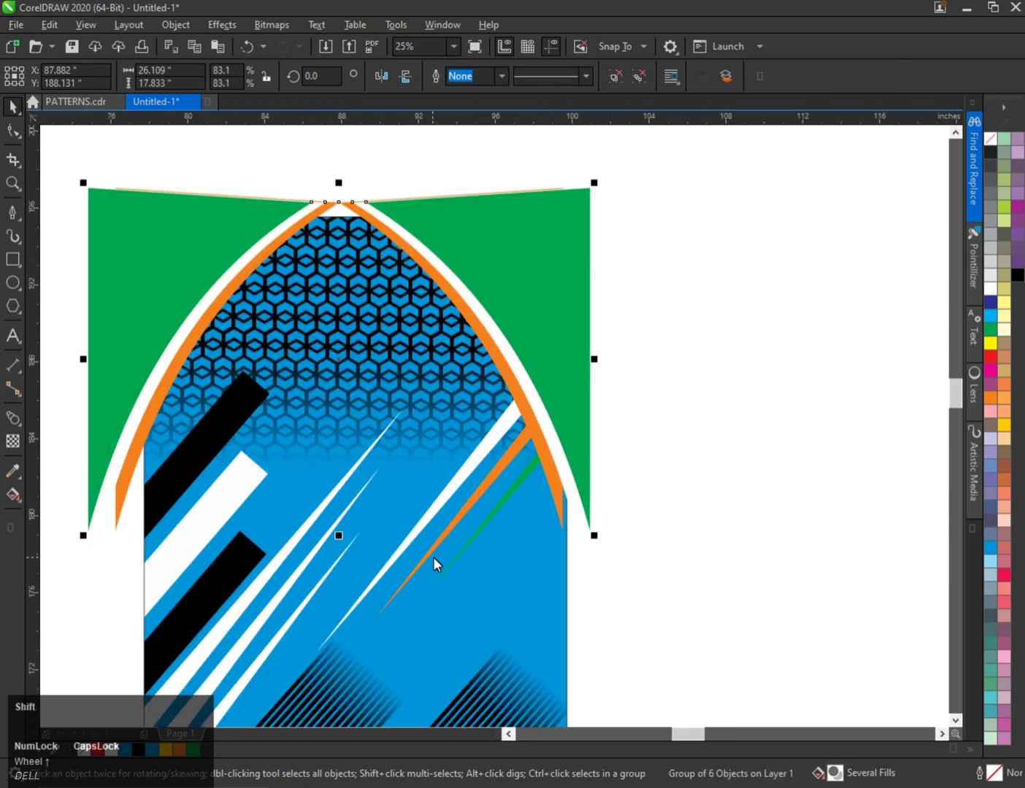
Step: Centre the curved-shape group horizontally on the blue panel and PowerClip it inside the panel
left_click(434, 557, "shift")
key("c")
scroll(402, 458, "down", 1)
left_click(639, 428)
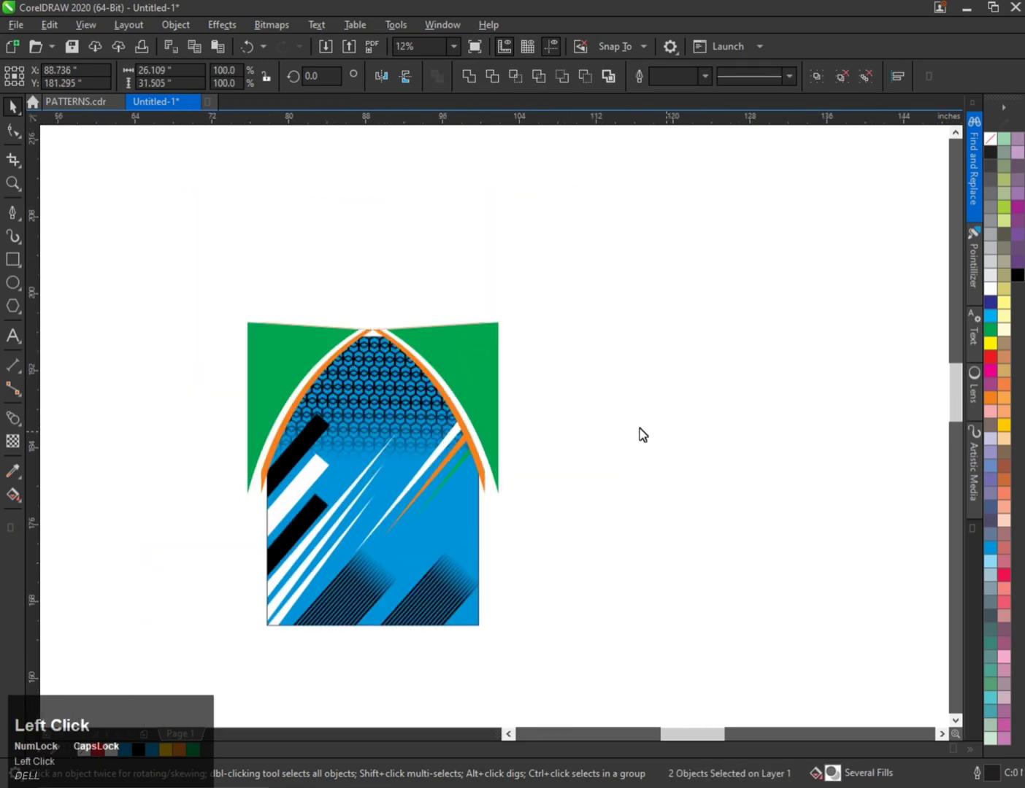
left_click(426, 483)
scroll(376, 412, "up", 1)
scroll(354, 424, "down", 1)
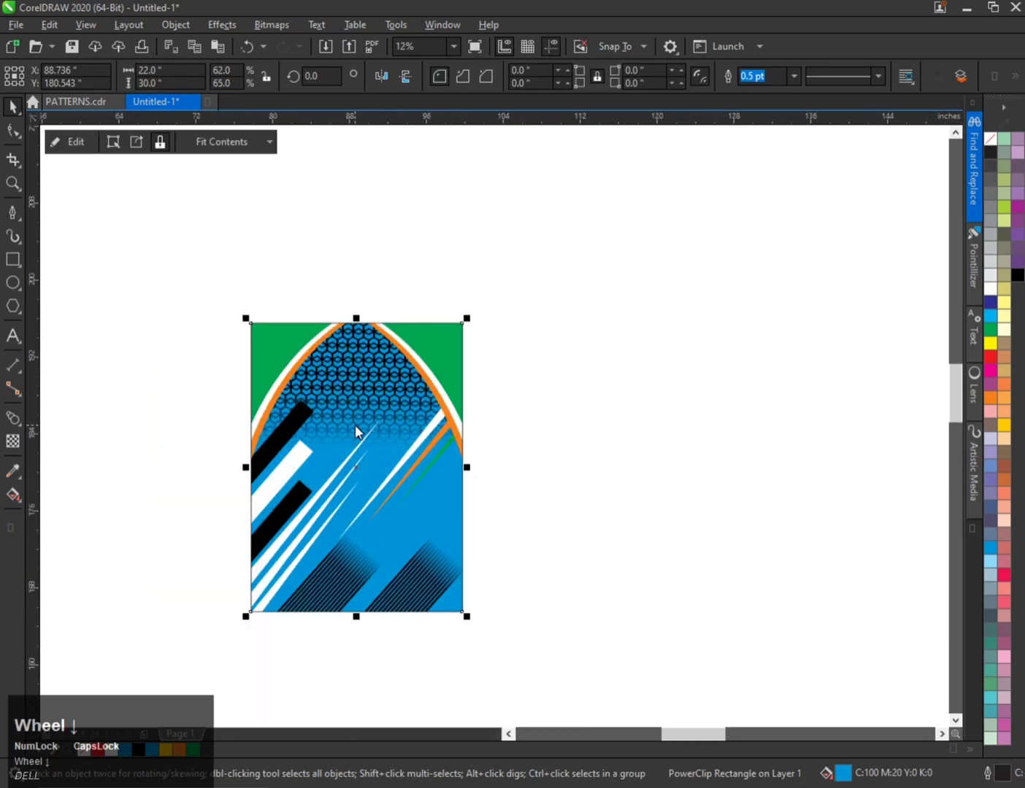
scroll(355, 426, "up", 1)
scroll(324, 373, "down", 1)
scroll(324, 373, "up", 1)
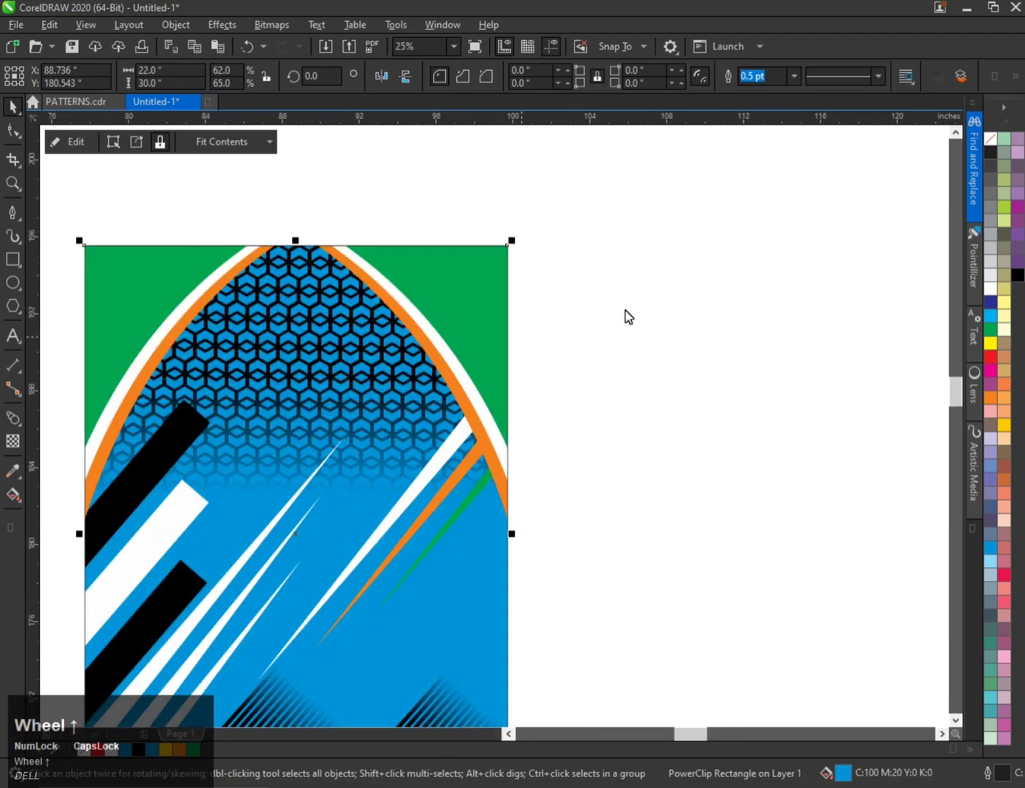
Step: Set the colour to find in Find and Replace by sampling the green of the panel's upper-right corner
left_click(972, 179)
left_click(817, 303)
left_click(938, 540)
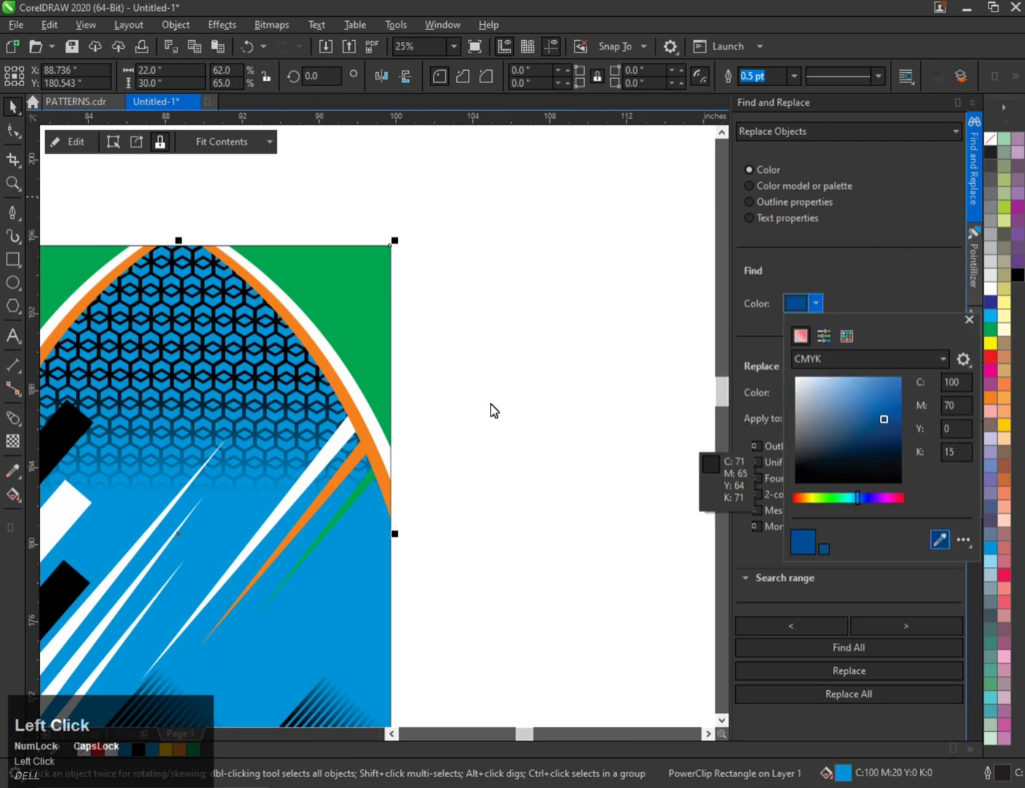
left_click(360, 303)
Step: Sample the slanted bar's black as the replacement colour and try to replace all the green with it
left_click(815, 393)
left_click(815, 392)
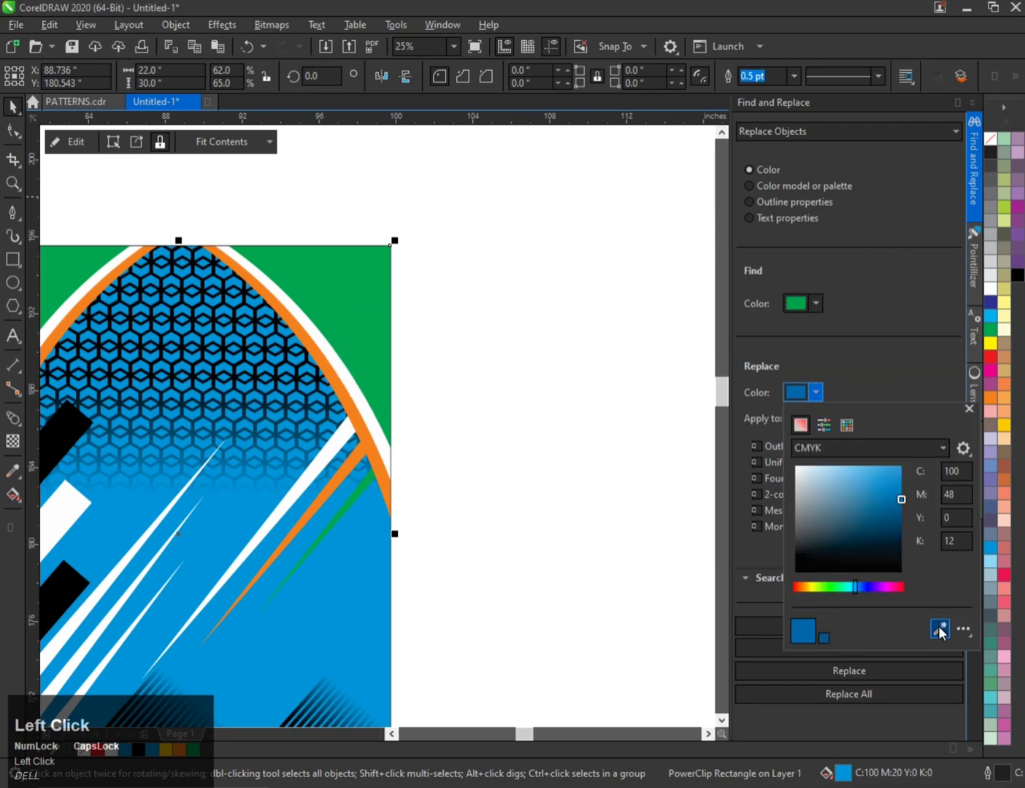
left_click(939, 629)
left_click(51, 425)
left_click(870, 696)
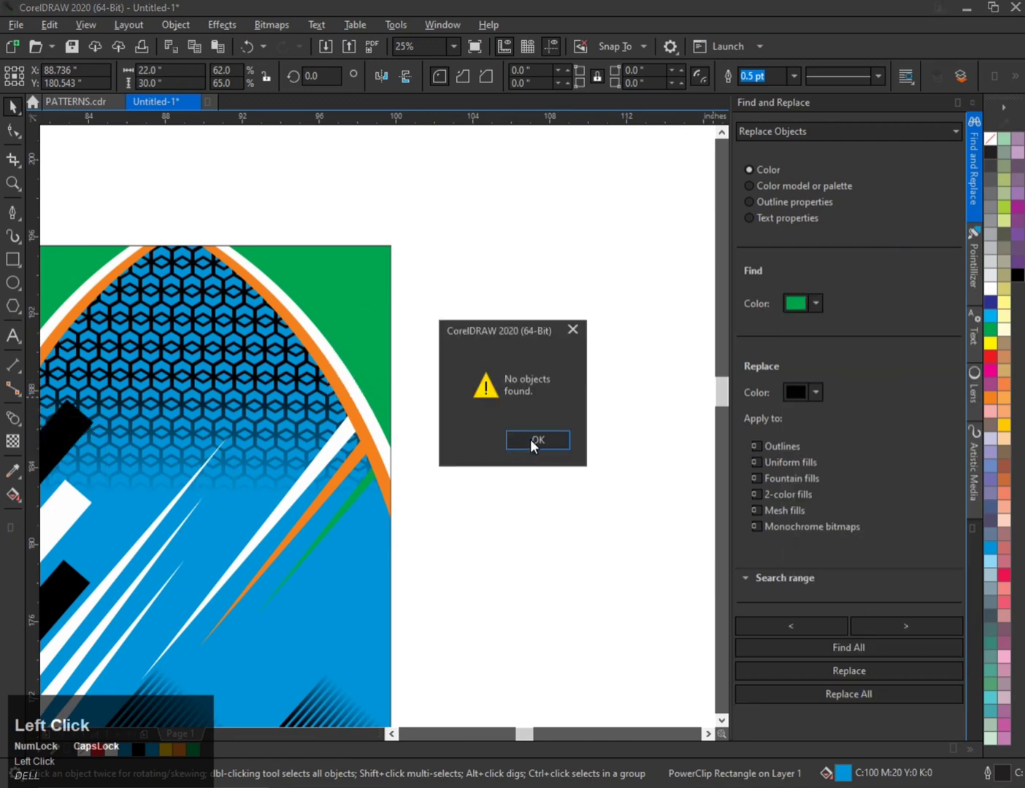
left_click(538, 440)
Step: Open the panel's PowerClip contents and fill both green corner shapes with black sampled from the slanted bar
scroll(424, 345, "down", 1)
key("q")
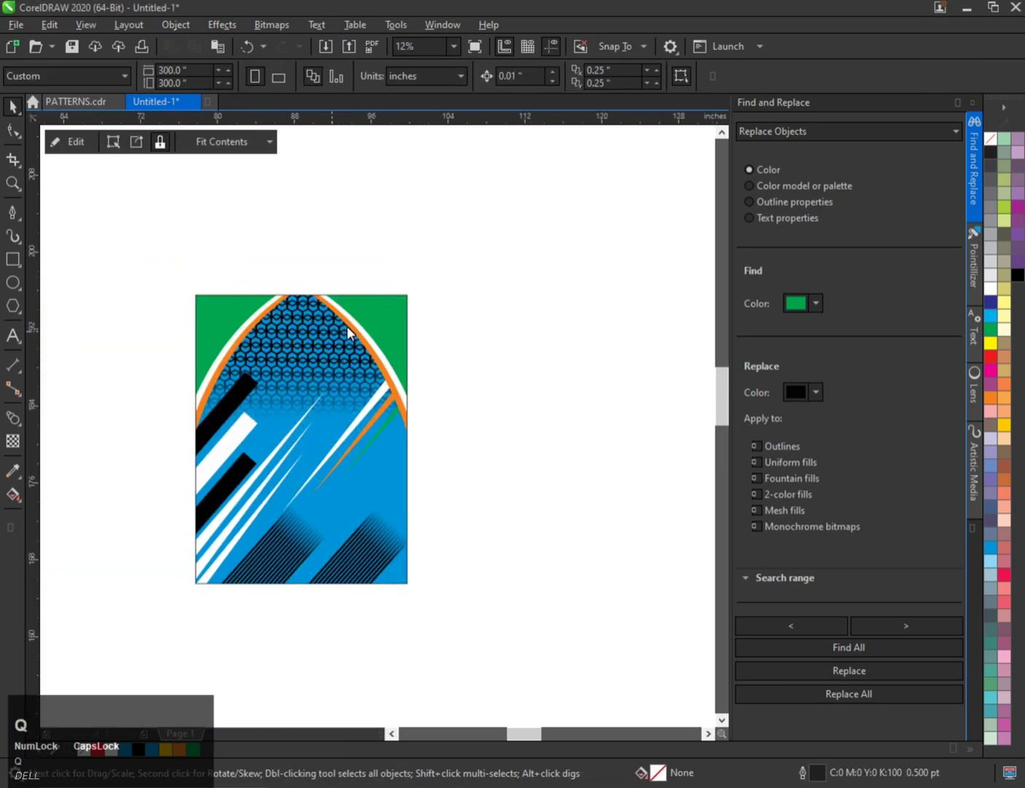
left_click(381, 313)
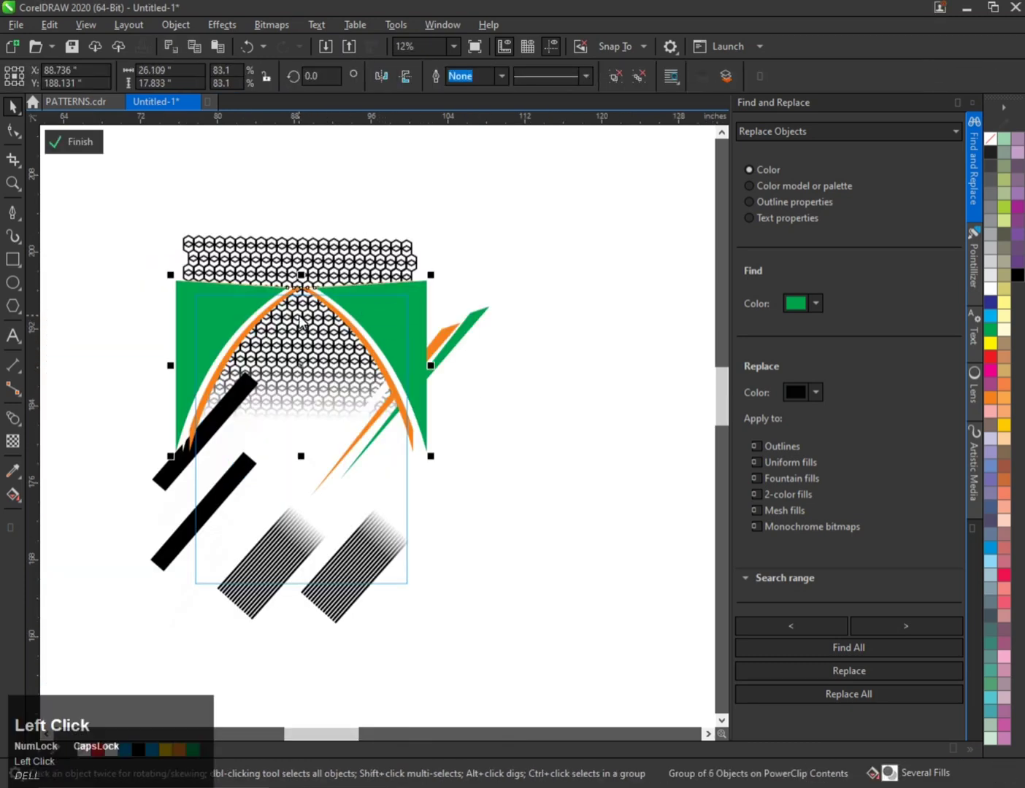
scroll(381, 313, "up", 1)
left_click(9, 475)
left_click(262, 431)
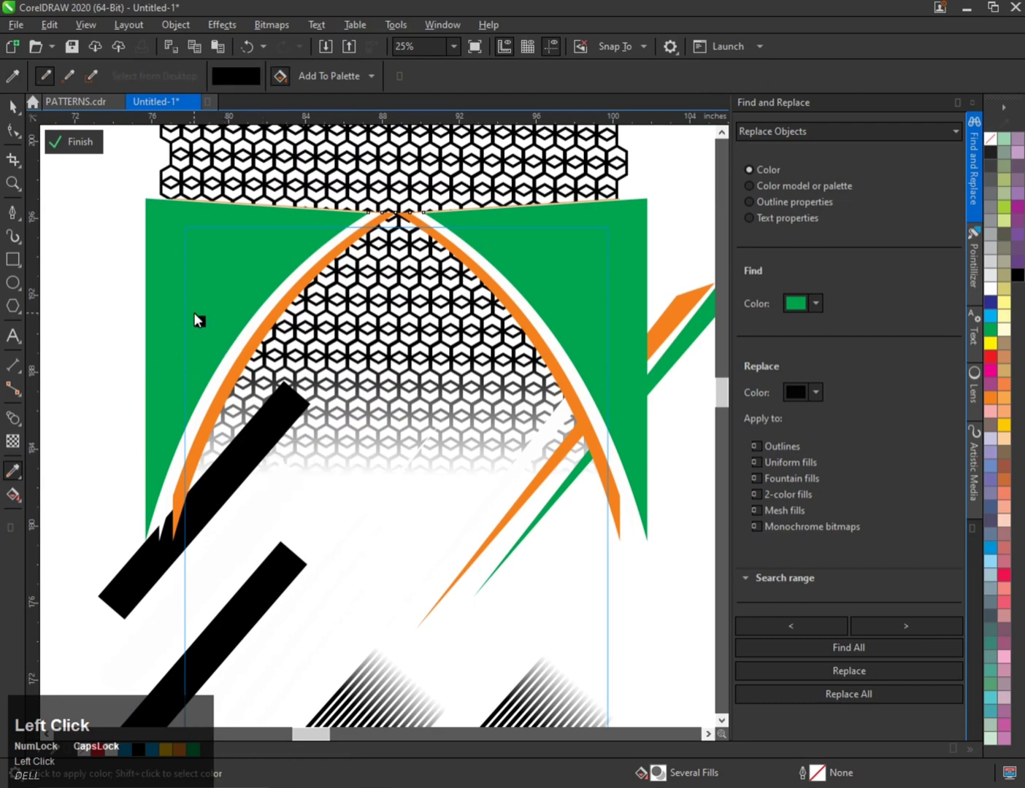
left_click(195, 312)
left_click(609, 287)
Step: Fill the green spike with the sampled black and finish editing the PowerClip contents
scroll(349, 309, "down", 1)
scroll(456, 410, "up", 3)
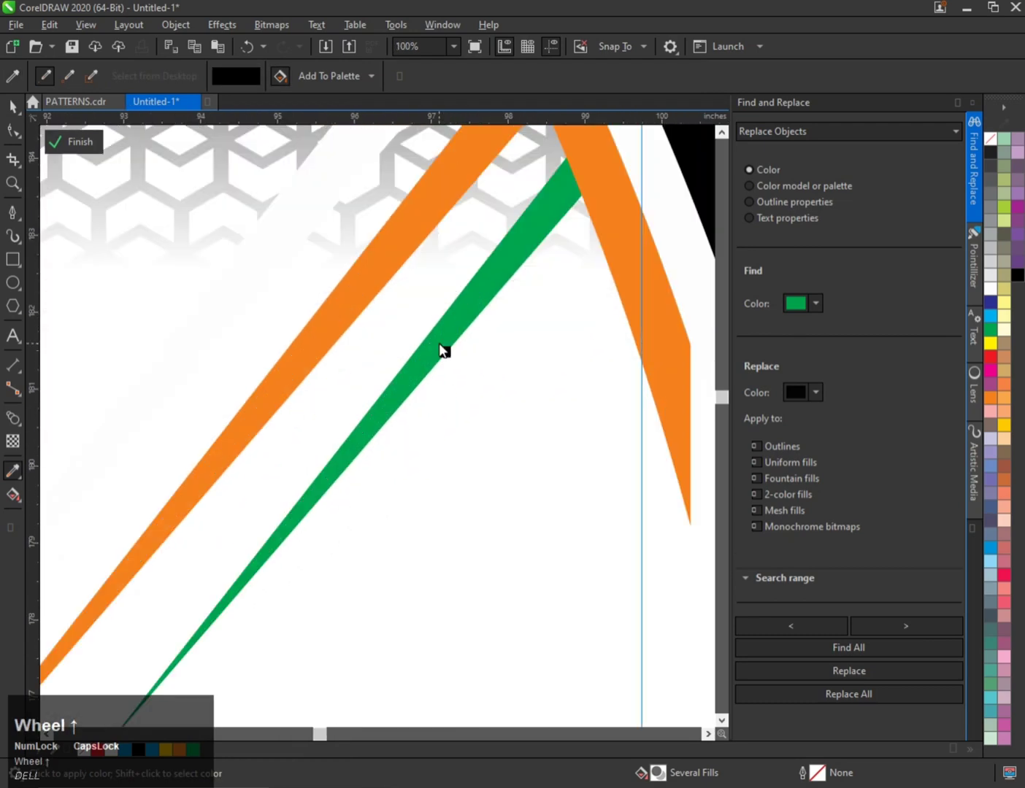
left_click(440, 346)
scroll(421, 363, "down", 3)
key("ctrl+space")
double_click(524, 362)
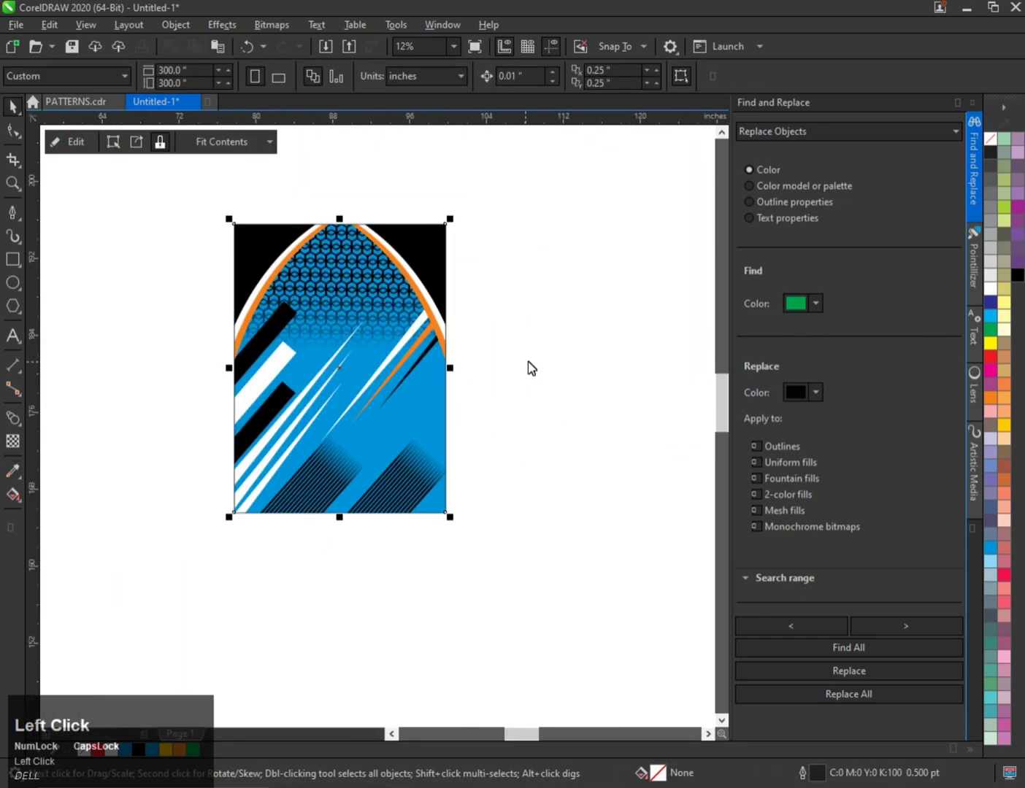
scroll(358, 296, "up", 1)
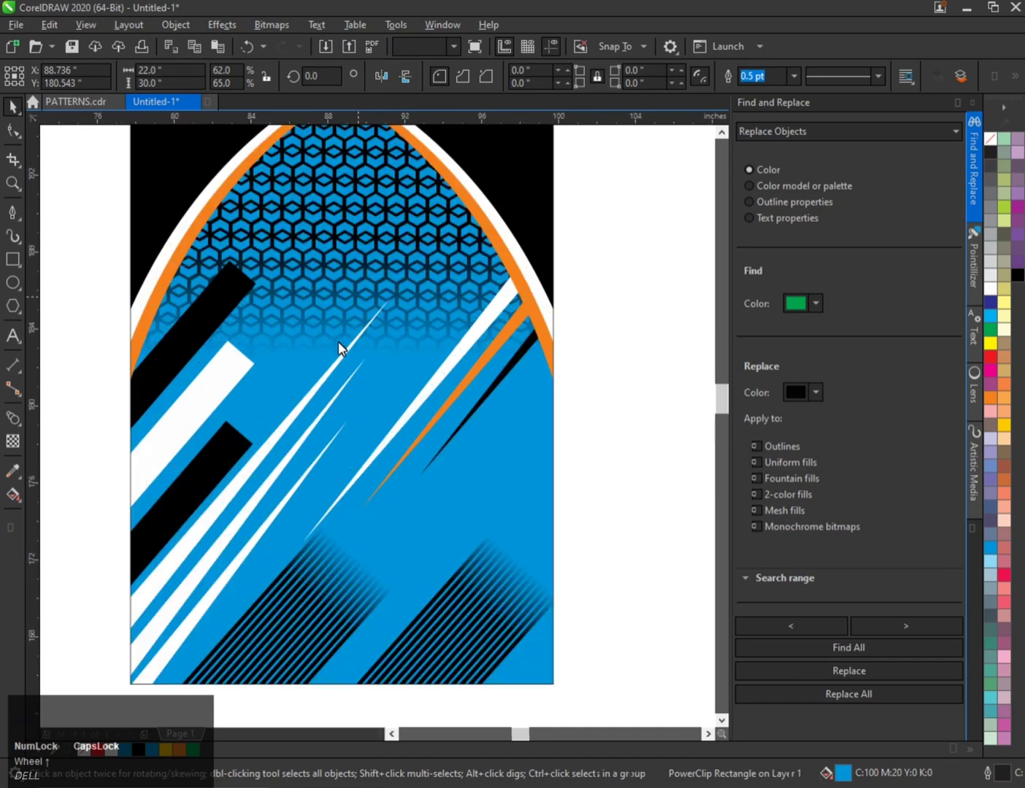
scroll(338, 342, "down", 1)
left_click(370, 236)
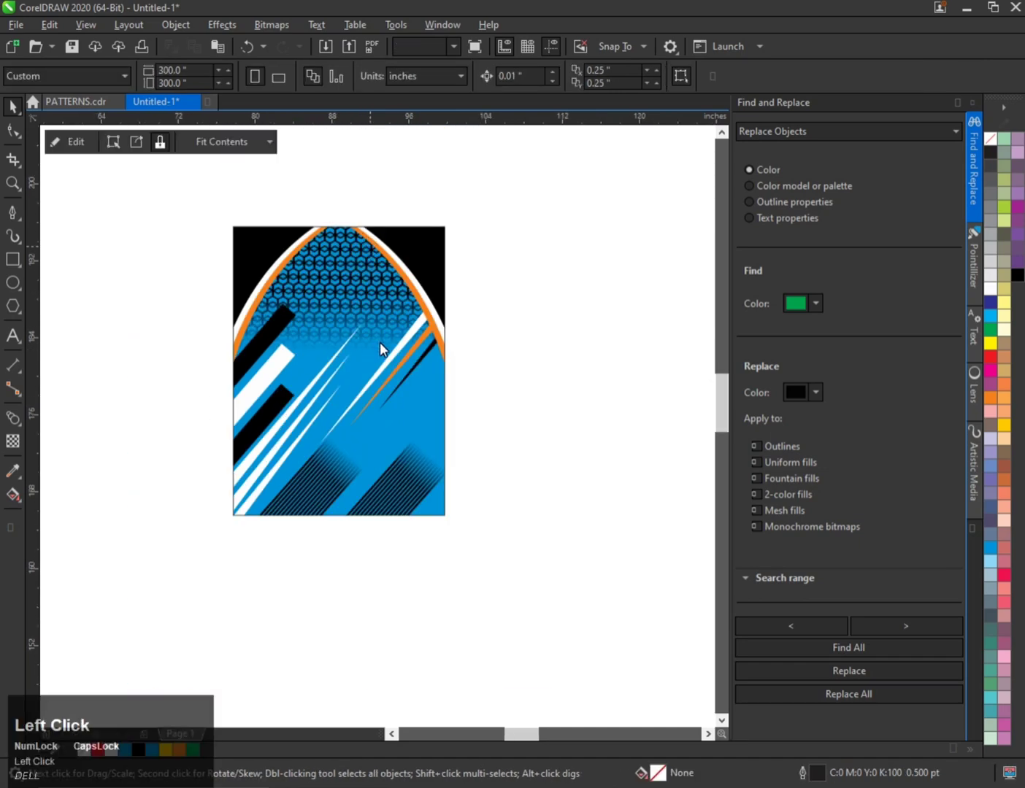
scroll(323, 412, "up", 1)
scroll(318, 396, "down", 1)
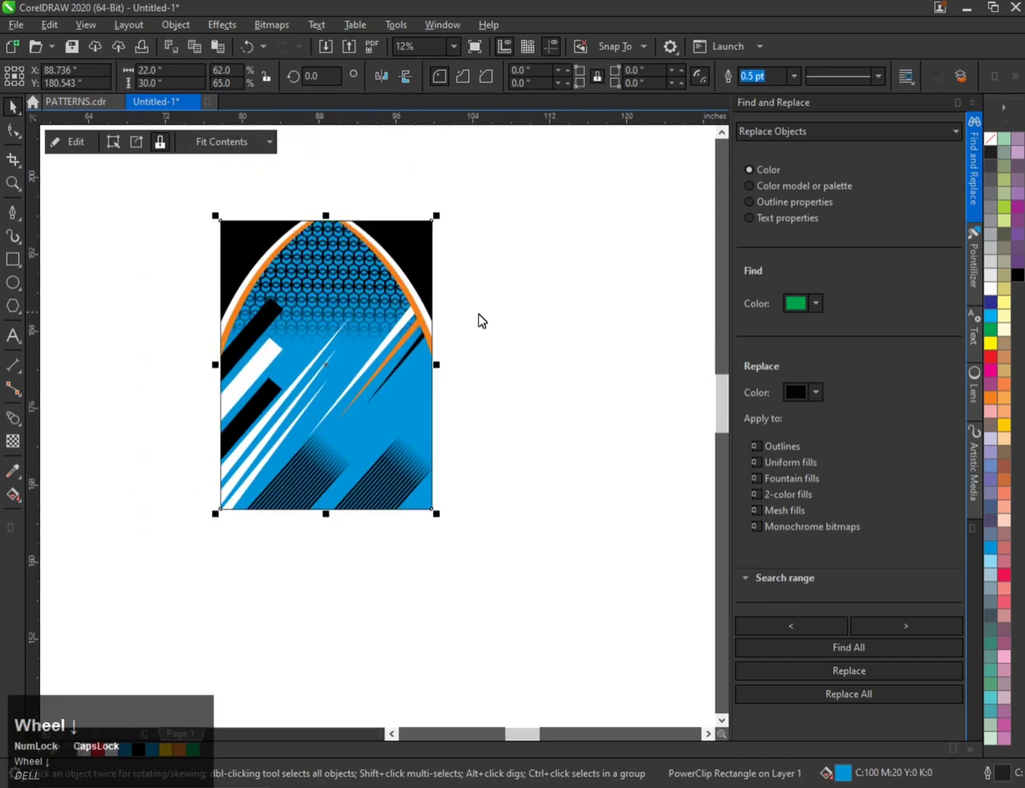
left_click(494, 295)
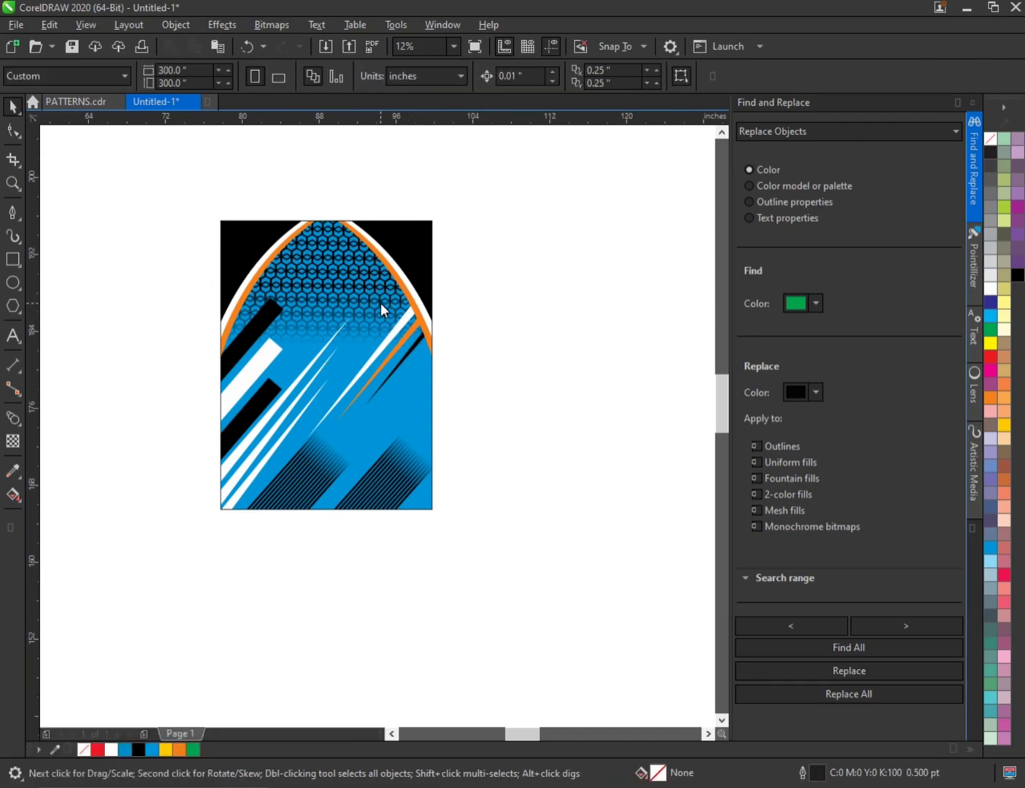
Step: Copy the right-hand faded black stripes from the panel's PowerClip contents and paste them onto the page
left_click(368, 492)
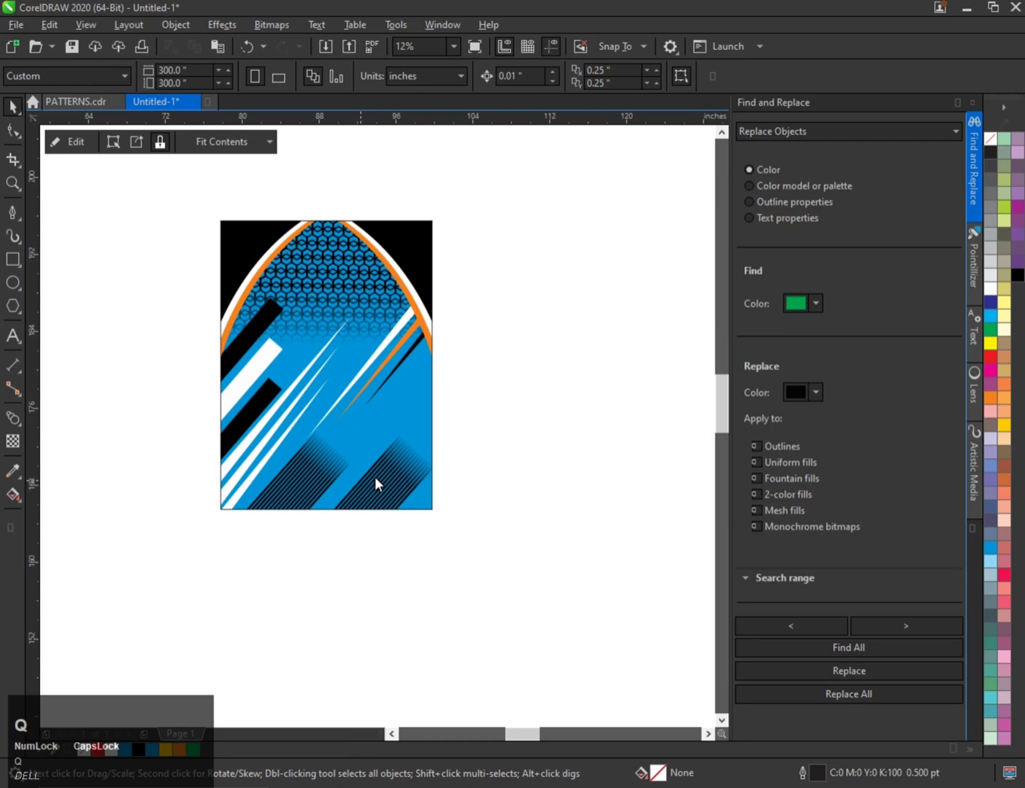
key("q")
left_click(378, 483)
key("ctrl+c")
key("f")
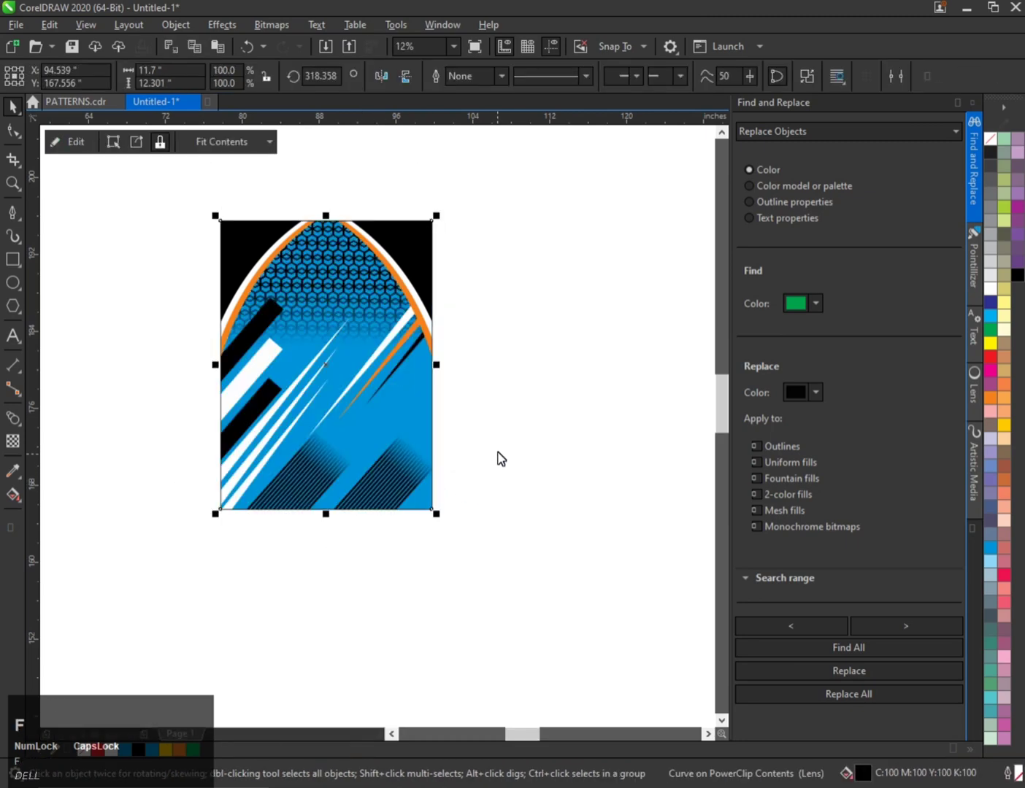
key("ctrl+v")
scroll(384, 481, "up", 1)
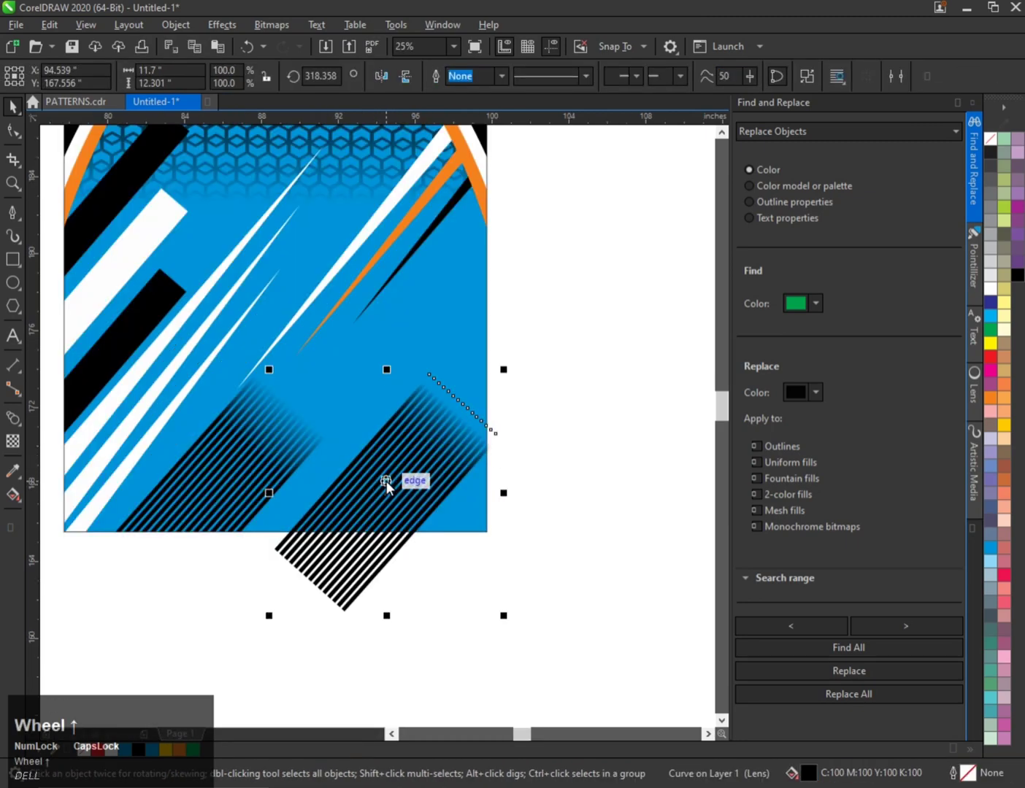
Step: Fill the pasted stripes with orange and place them between the two black striped bands at the panel's lower edge
left_click_drag(388, 480, 328, 483)
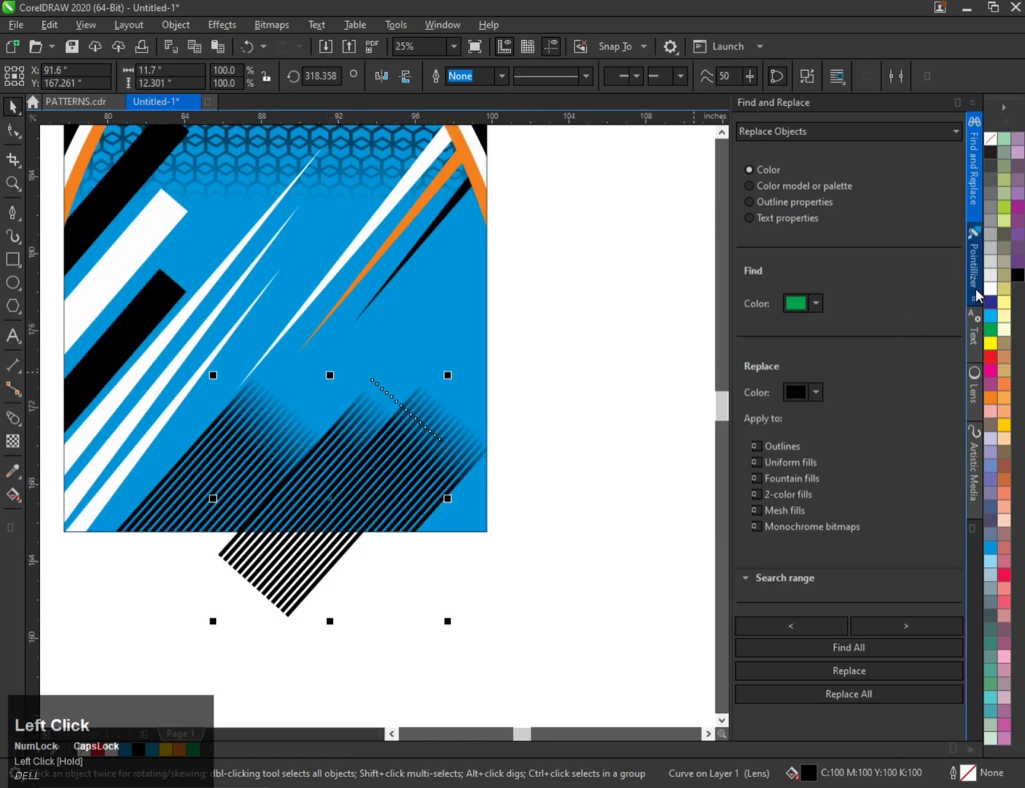
left_click(989, 397)
scroll(368, 445, "down", 1)
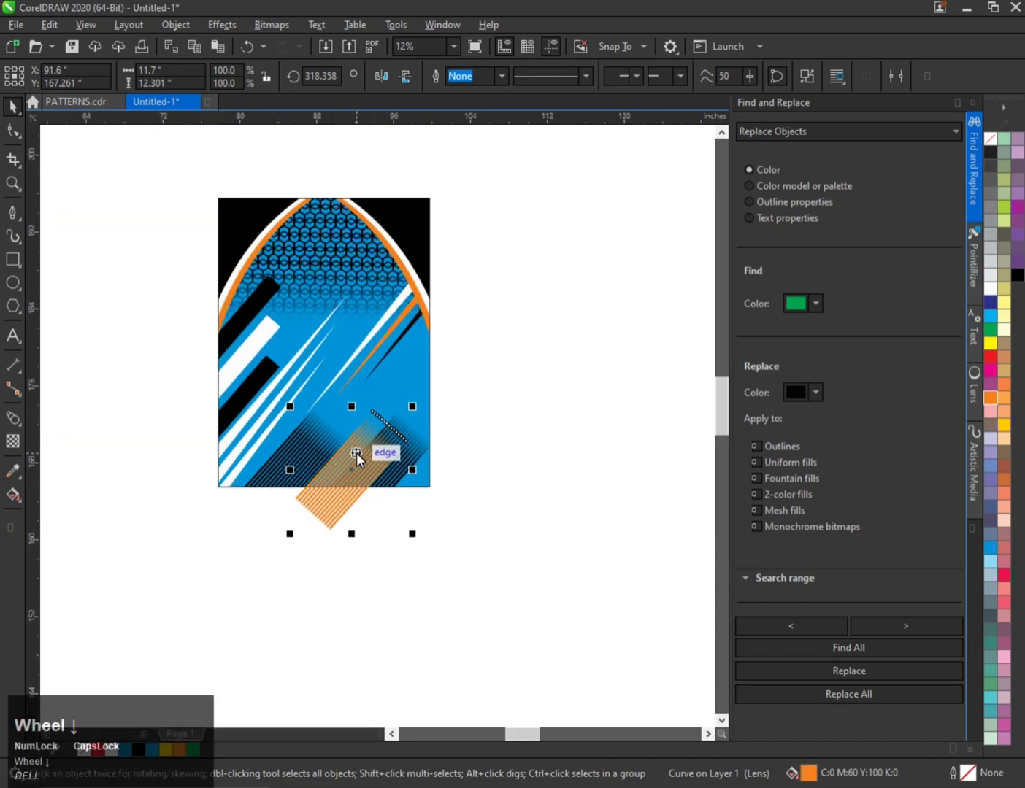
scroll(314, 503, "up", 1)
left_click_drag(327, 483, 296, 461)
scroll(293, 459, "down", 1)
Step: Duplicate the orange stripes as a flipped copy and place it across the panel's right edge below the black spike
left_click_drag(280, 508, 475, 327, "ctrl")
right_click(475, 326)
scroll(413, 326, "up", 1)
left_click_drag(413, 331, 415, 378)
scroll(367, 306, "down", 1)
scroll(367, 360, "up", 1)
scroll(339, 442, "down", 1)
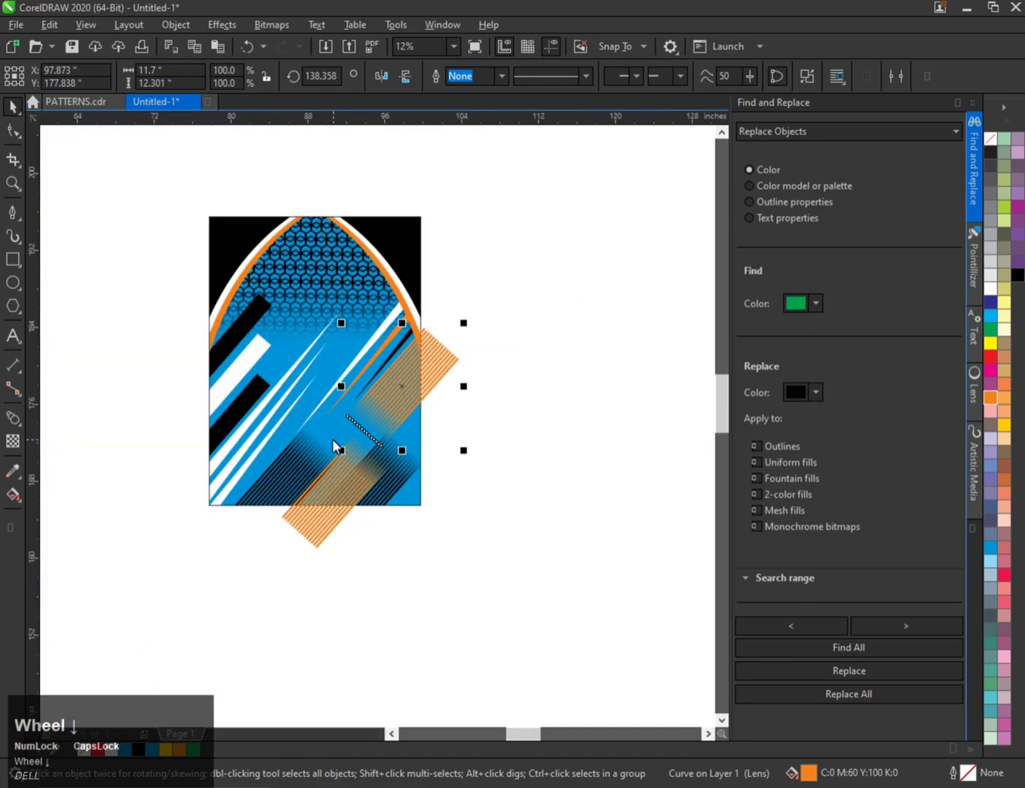
scroll(302, 473, "up", 1)
left_click(564, 327)
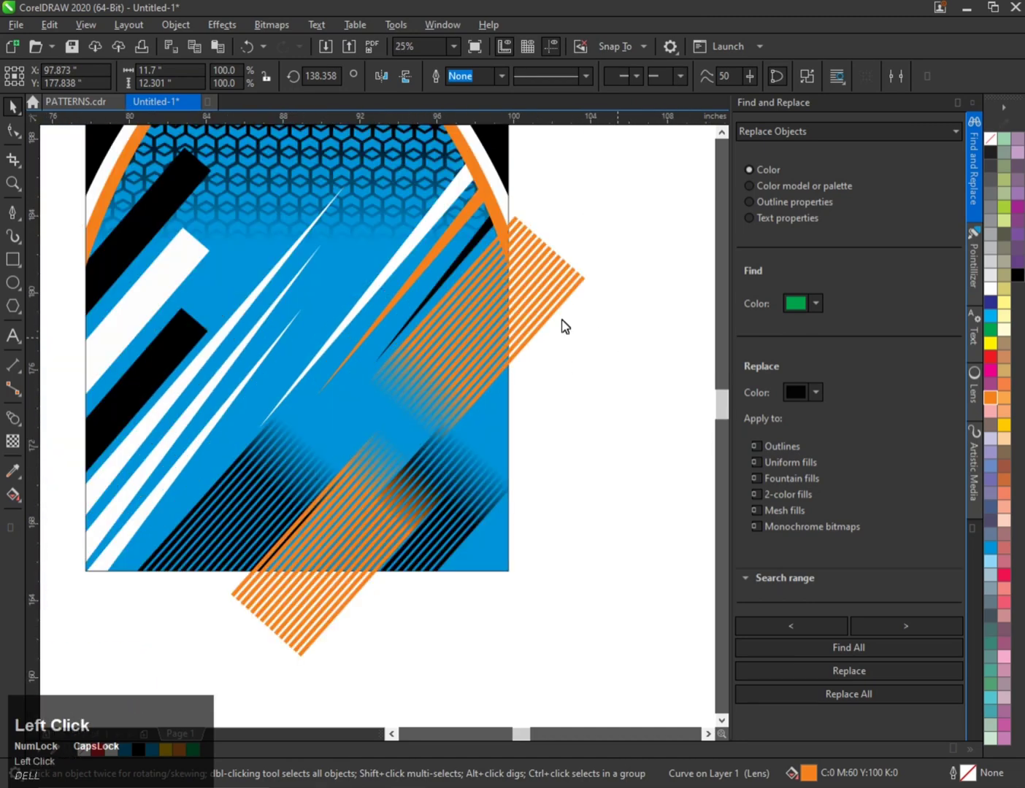
Step: PowerClip the upper orange stripes into the panel and delete the lower orange copy
left_click(488, 413)
scroll(374, 496, "down", 1)
left_click(375, 496)
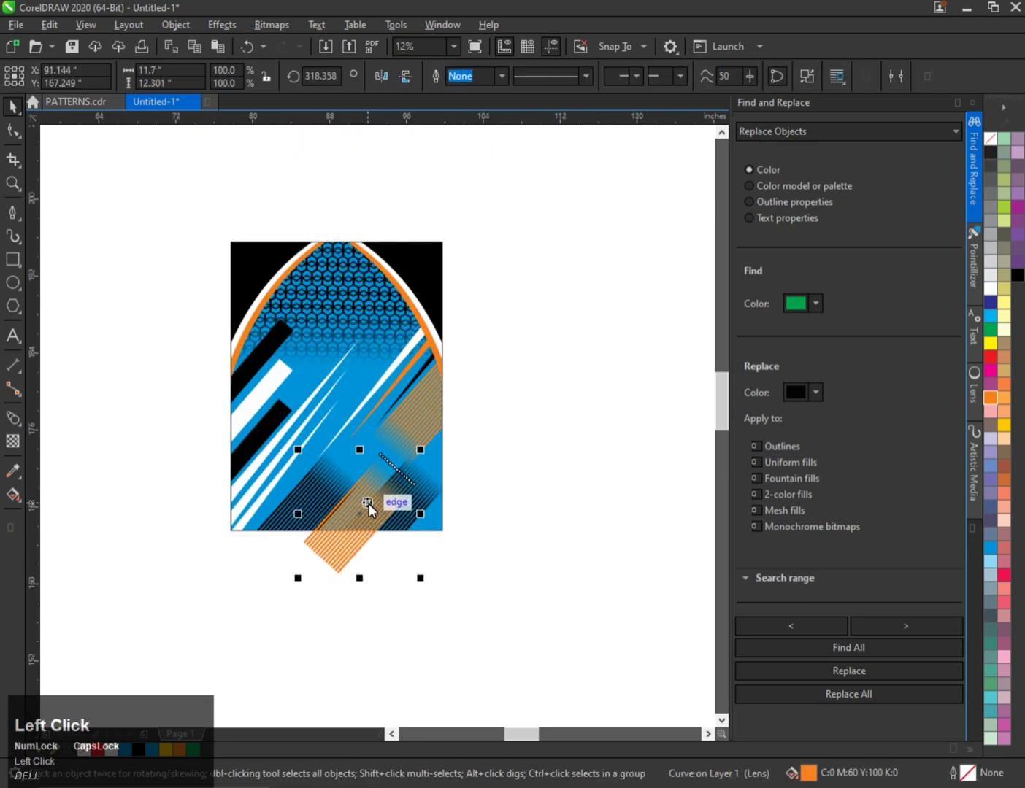
scroll(393, 482, "up", 1)
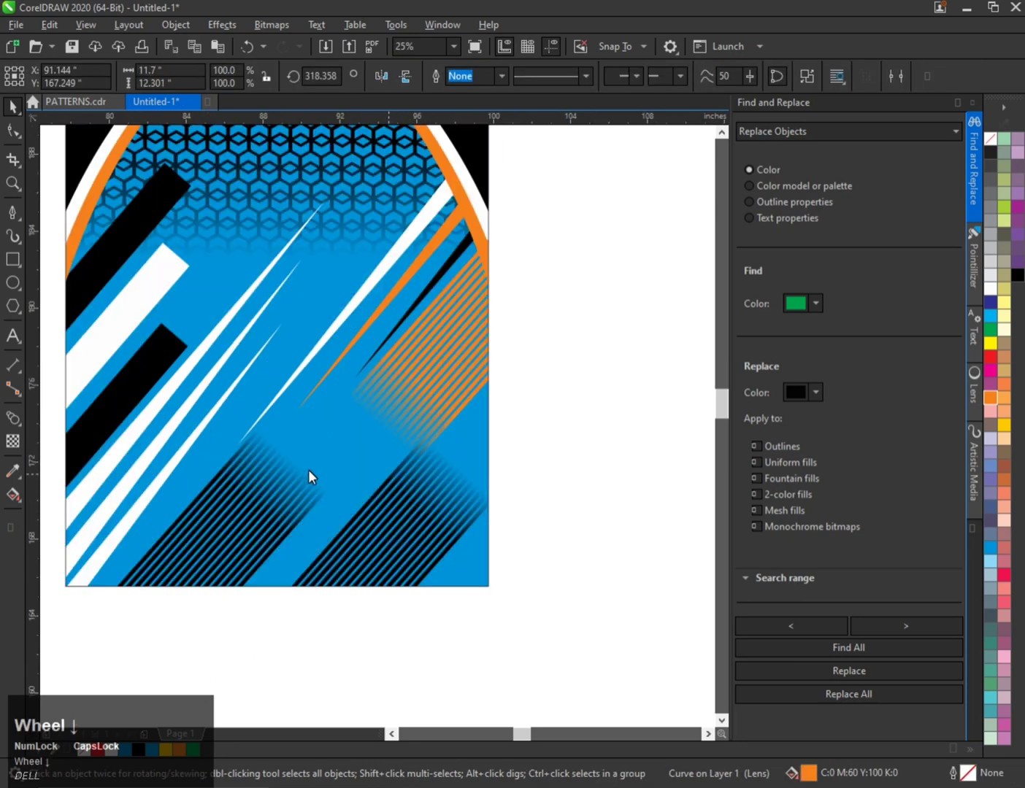
scroll(310, 453, "down", 1)
scroll(319, 427, "up", 1)
scroll(323, 397, "down", 2)
Step: Open the panel's PowerClip contents, ungroup the corner shapes and delete the right corner's black, white and orange pieces
left_click(325, 394)
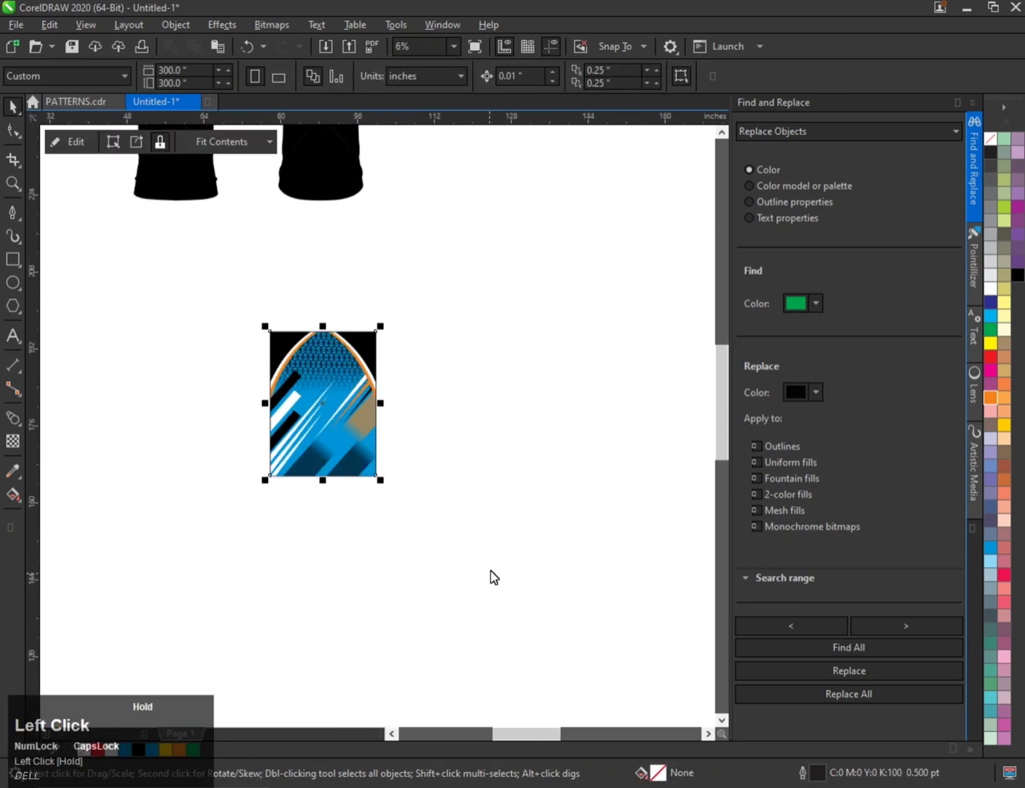
scroll(326, 394, "up", 1)
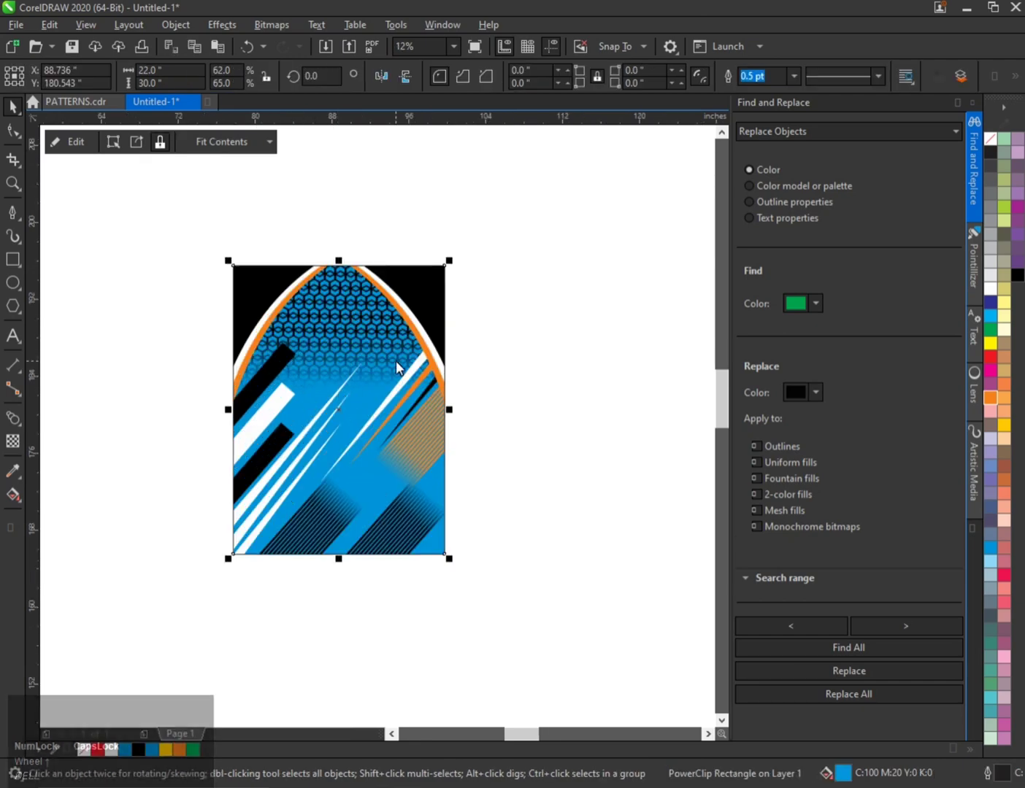
double_click(400, 355)
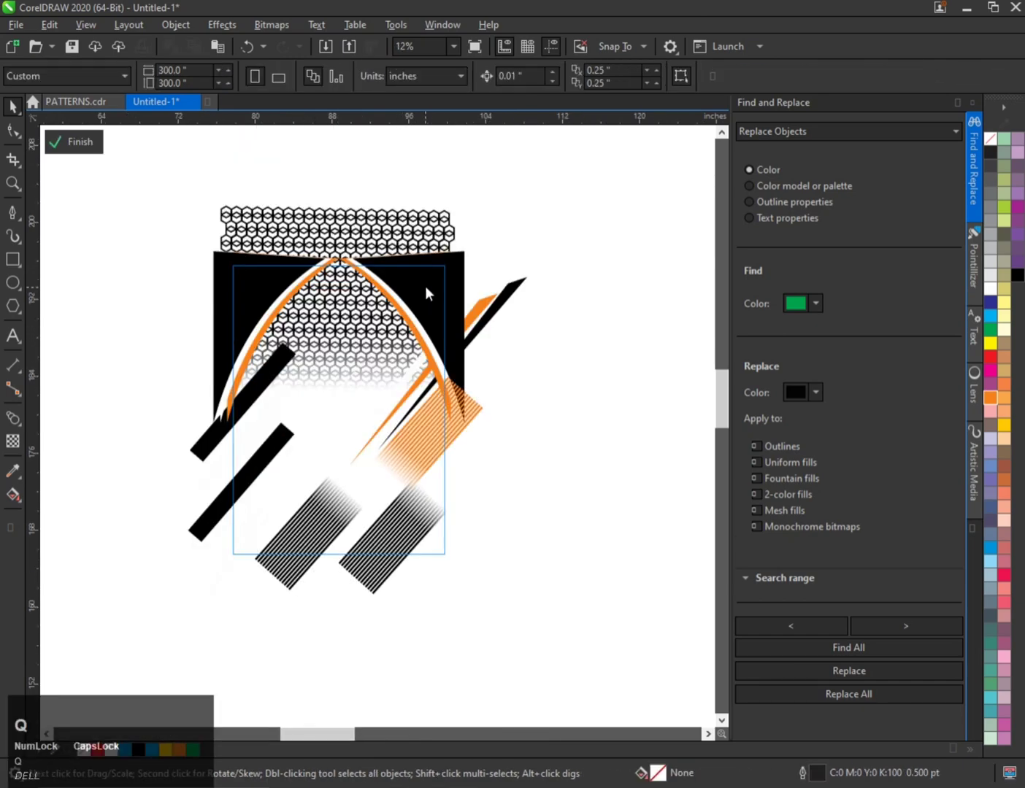
left_click(426, 285)
key("ctrl+u")
left_click(430, 279)
key("Delete")
left_click(410, 306)
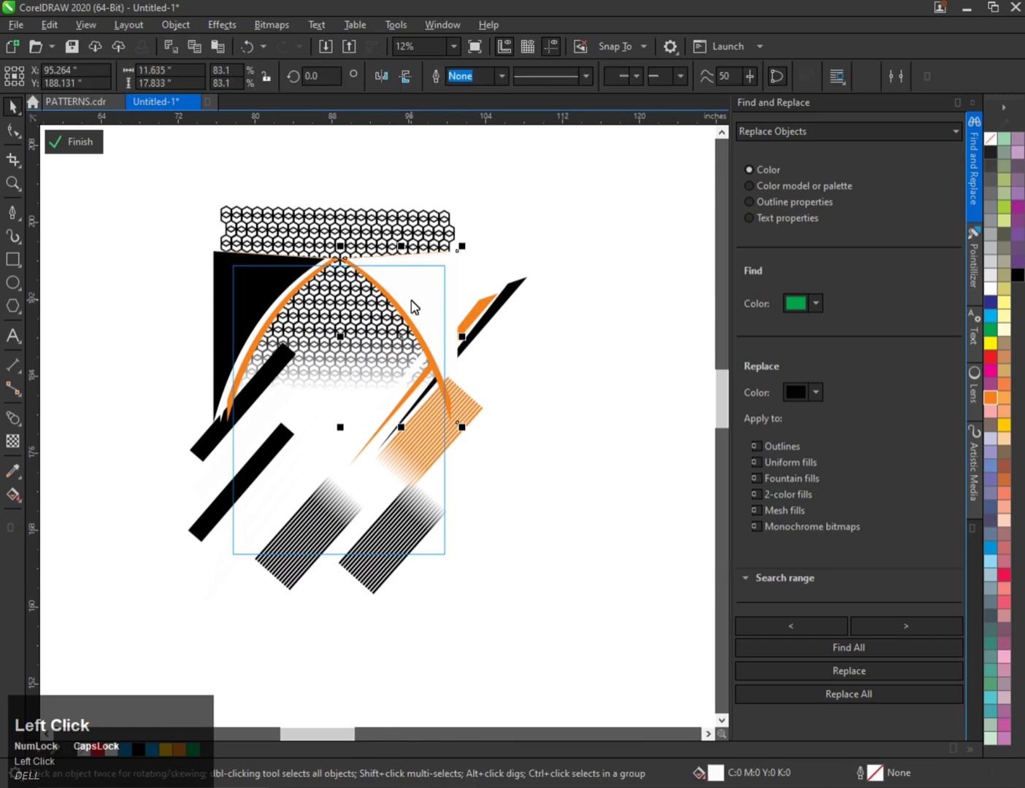
key("Delete")
left_click(406, 323)
key("Delete")
Step: Rotate the three left corner shapes clockwise and enlarge them to about 22.3 × 24 inches overall
left_click(317, 306)
left_click_drag(316, 306, 294, 355)
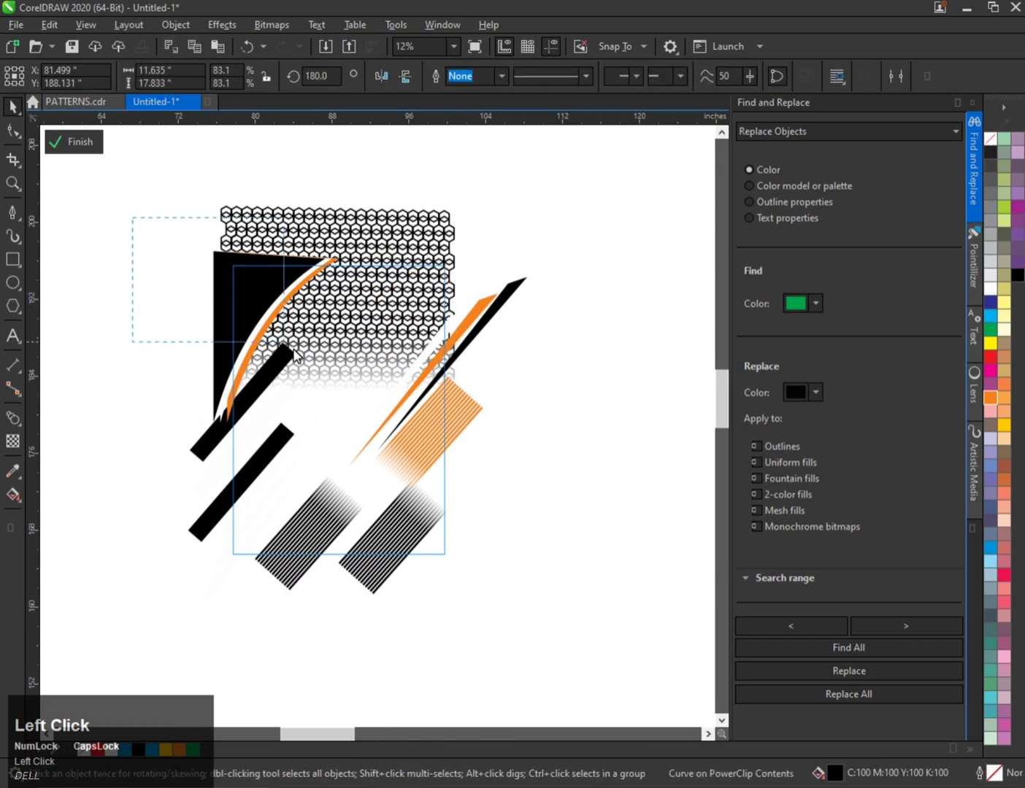
left_click_drag(361, 428, 362, 430)
left_click(281, 283)
left_click_drag(343, 244, 400, 197)
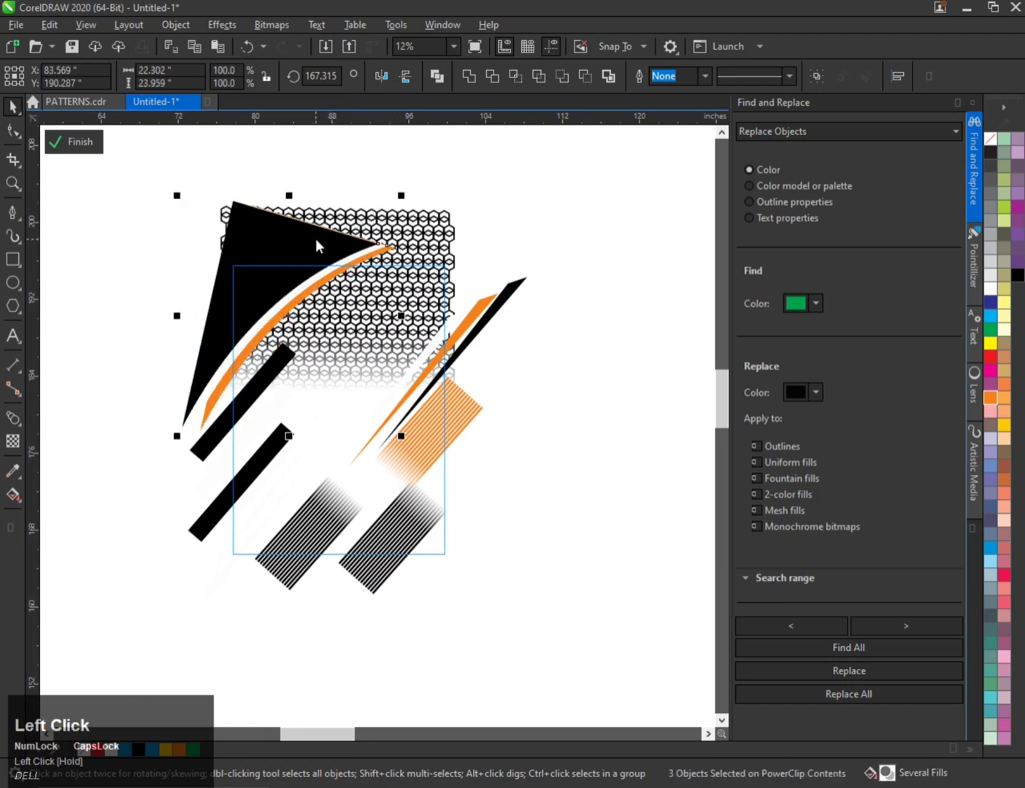
Step: Delete the faded orange stripes and finish editing the PowerClip contents
left_click(567, 357)
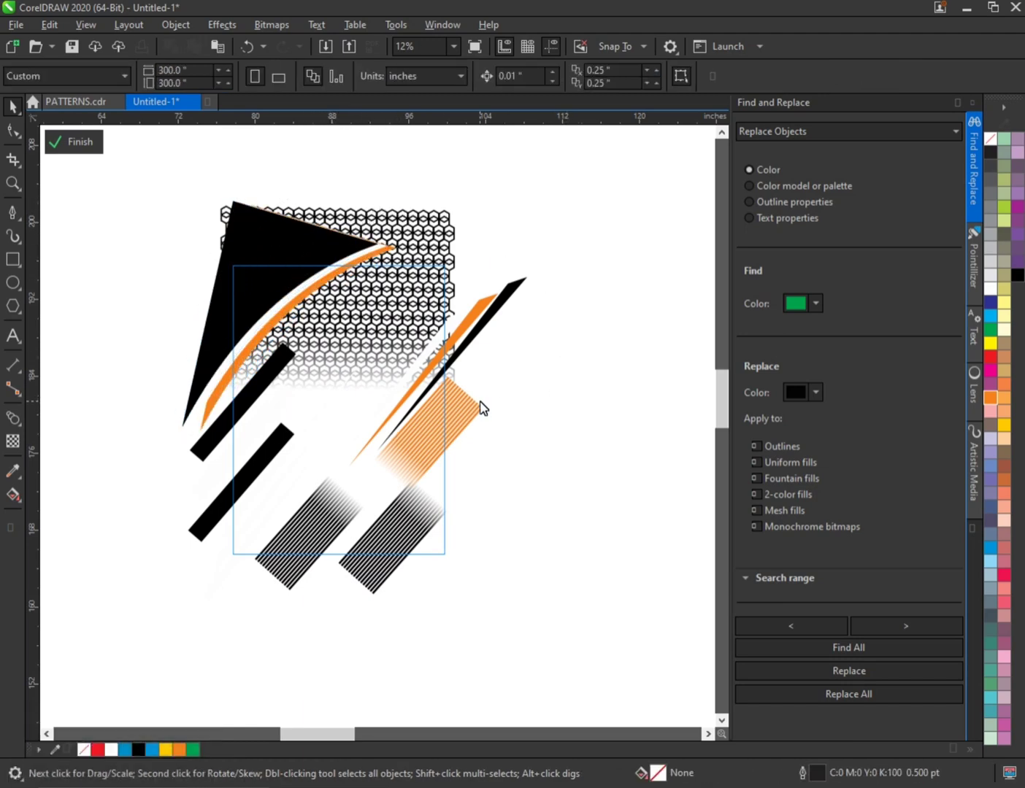
left_click(543, 395)
key("f")
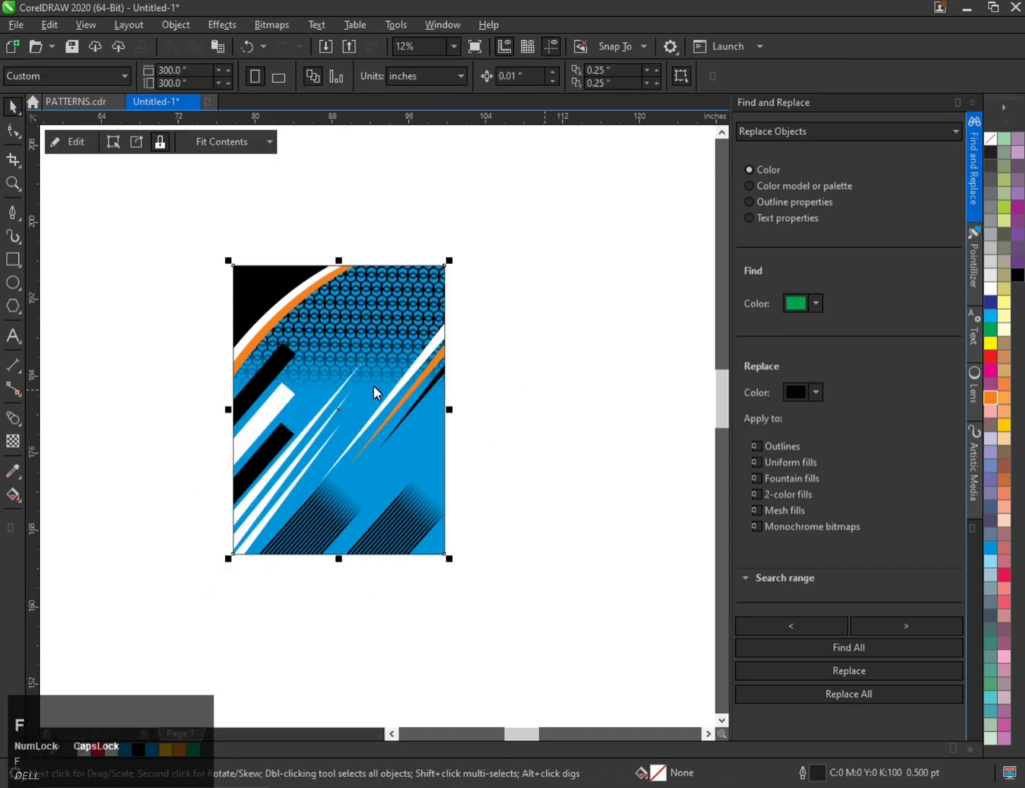
Step: Move the panel beneath the first black jersey shape, centred at about X 61.57, Y 201.54 inches
scroll(345, 381, "down", 2)
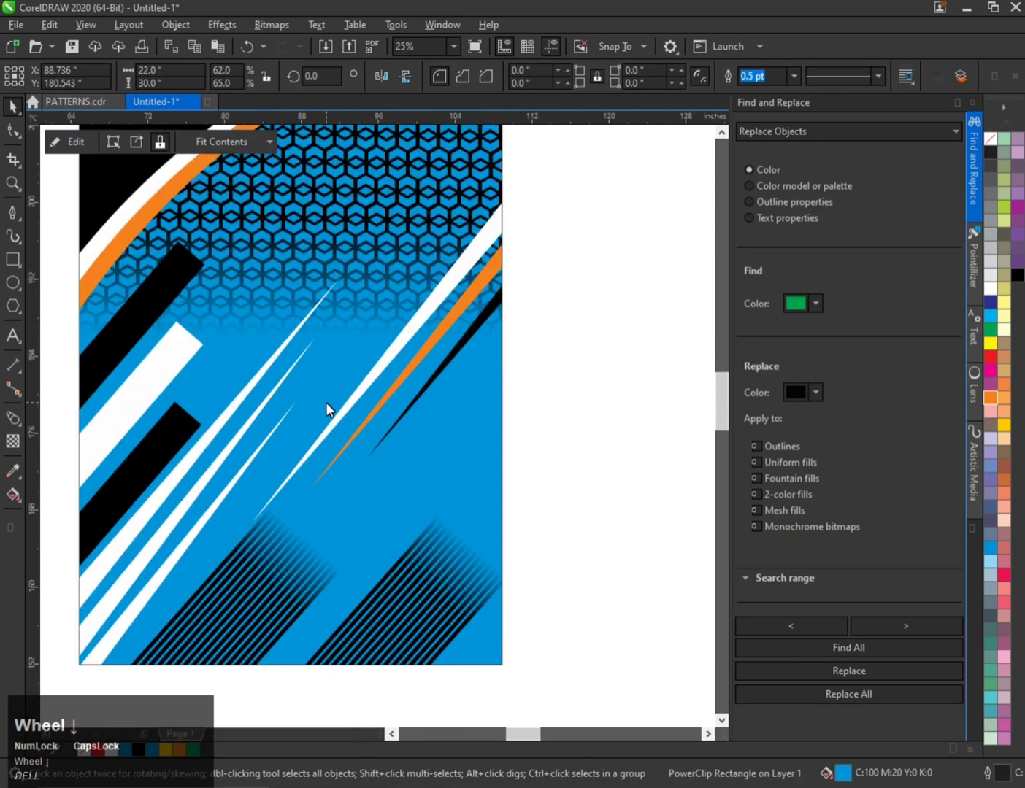
scroll(325, 401, "down", 2)
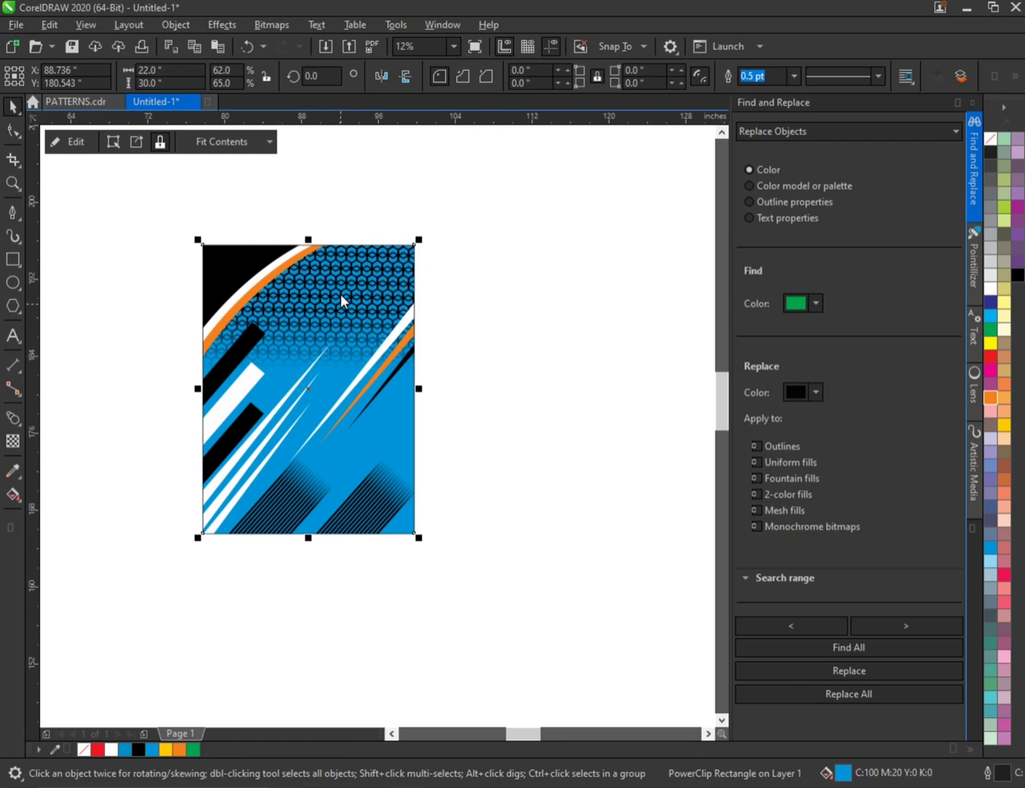
scroll(322, 357, "down", 2)
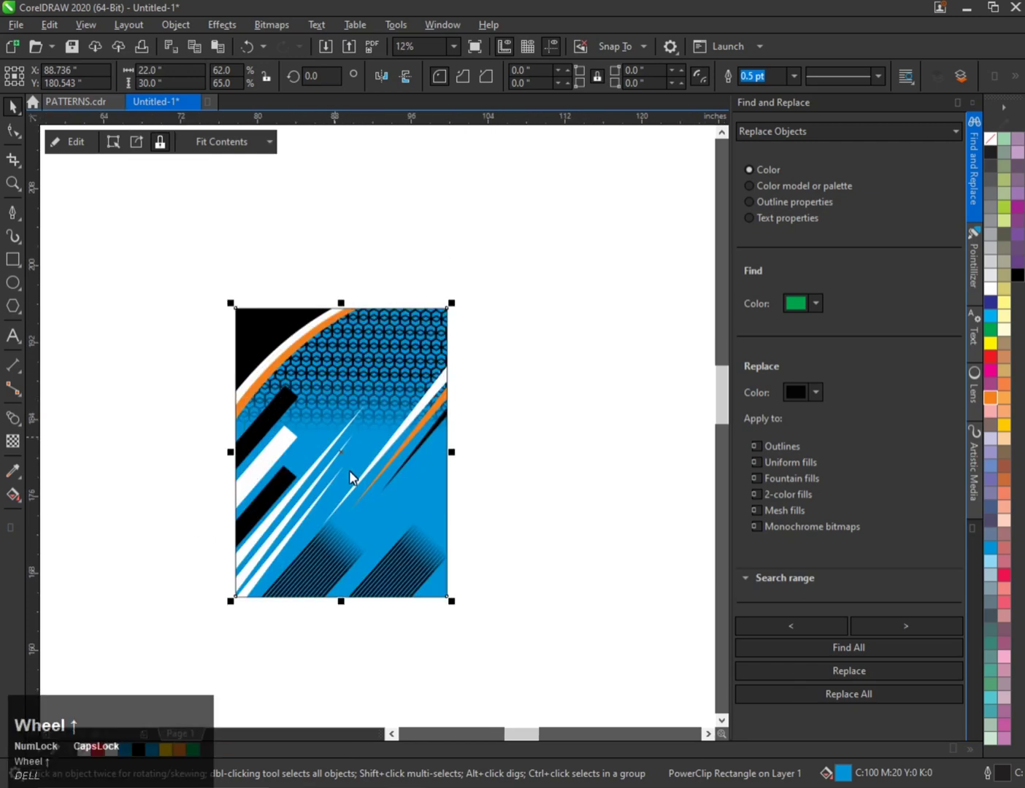
left_click_drag(369, 459, 242, 367)
scroll(180, 360, "up", 2)
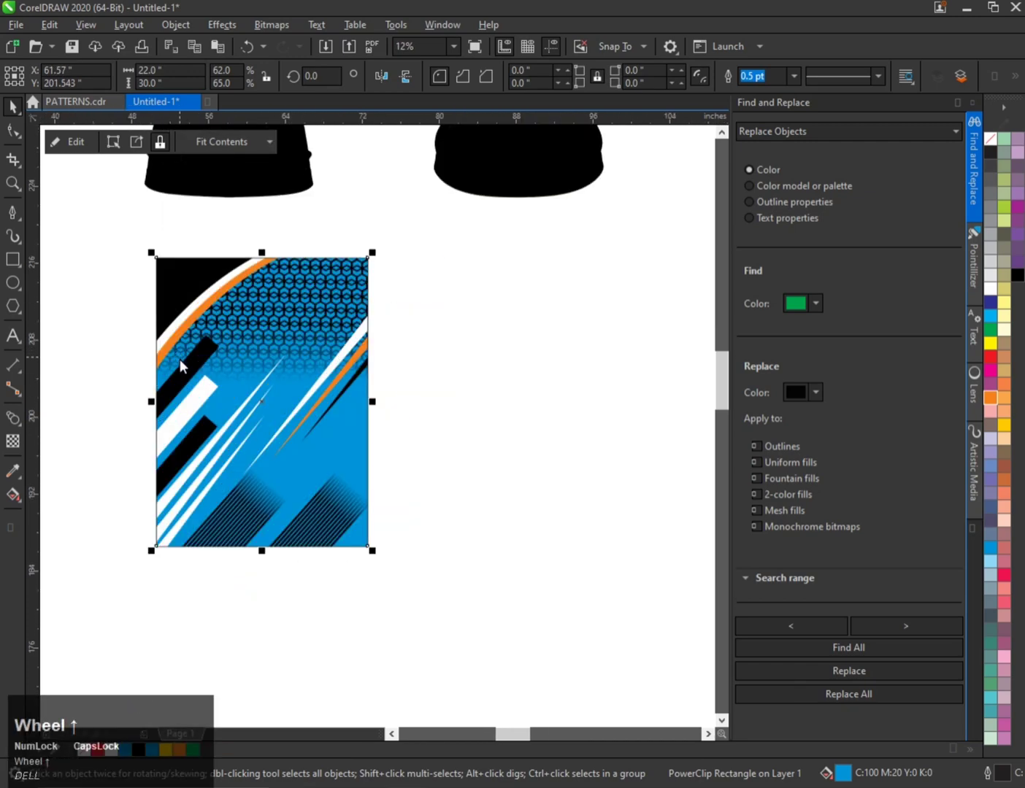
Step: Copy the white slanted bar from the panel's PowerClip contents and paste it onto the page
double_click(202, 402)
left_click(198, 398)
key("ctrl+c")
key("f")
key("ctrl+v")
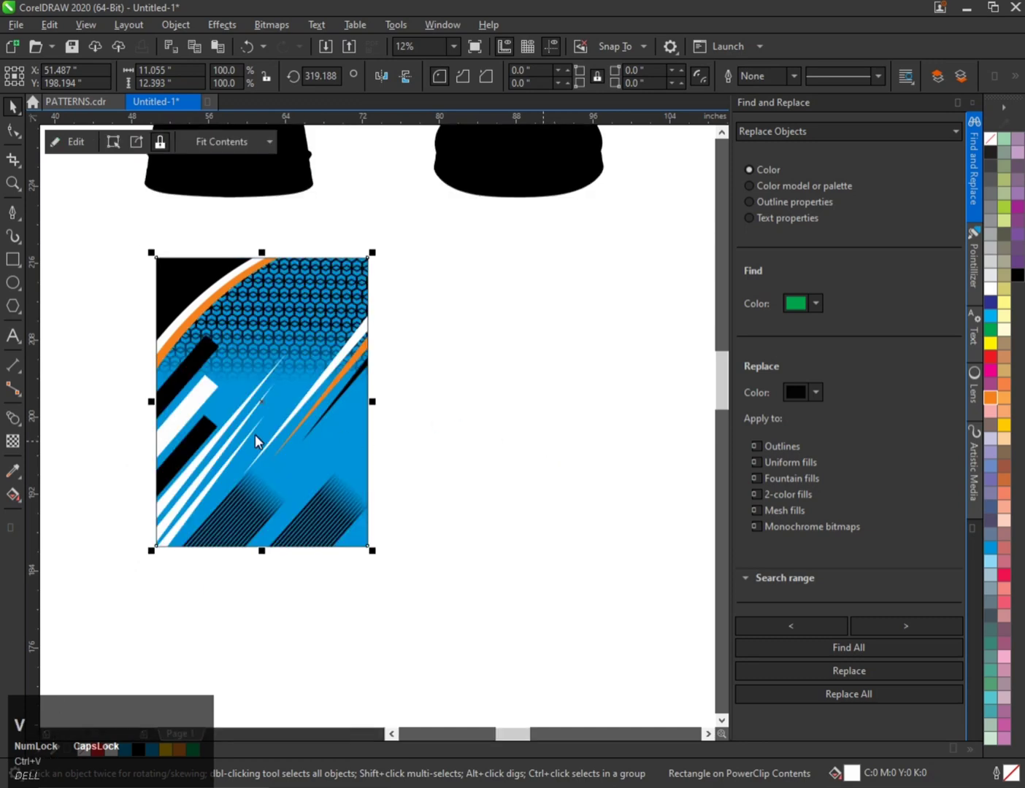
Step: Mirror the pasted white bar horizontally and place it over the faded stripes in the panel's lower-right area
right_click(287, 426, "ctrl")
left_click_drag(107, 435, 285, 513)
scroll(375, 511, "down", 1)
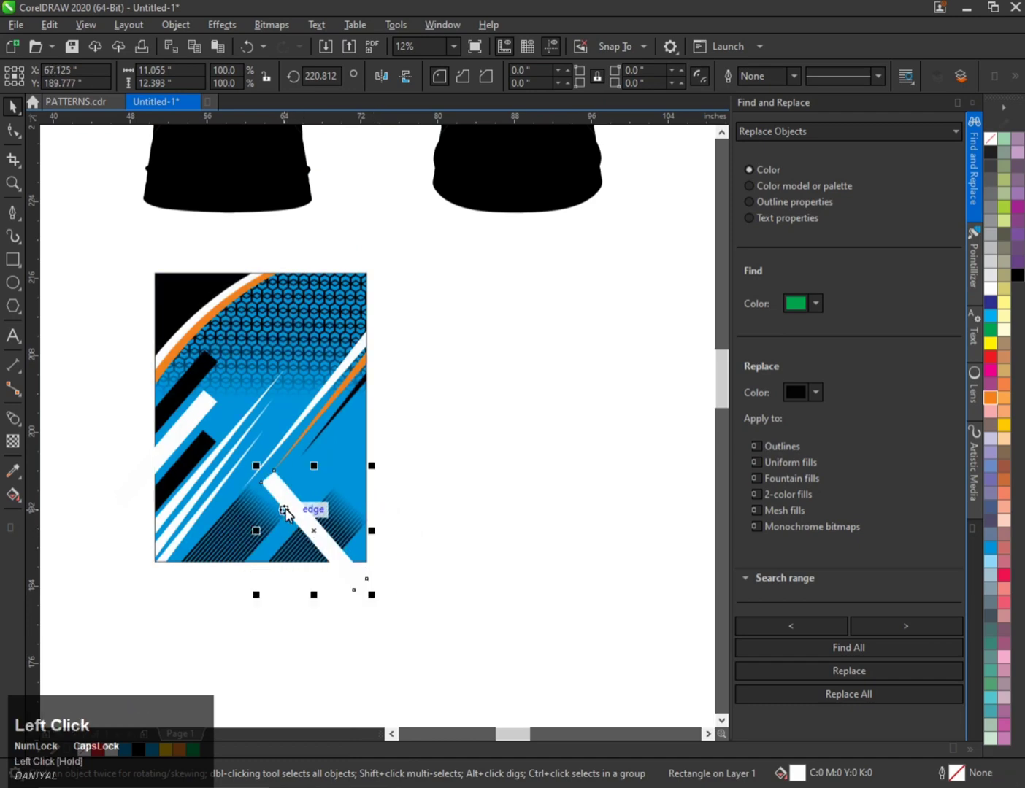
scroll(260, 480, "up", 1)
Step: Convert the mirrored bar to curves and extend its upper-end nodes to meet the end of the original white slanted bar
left_click(13, 131)
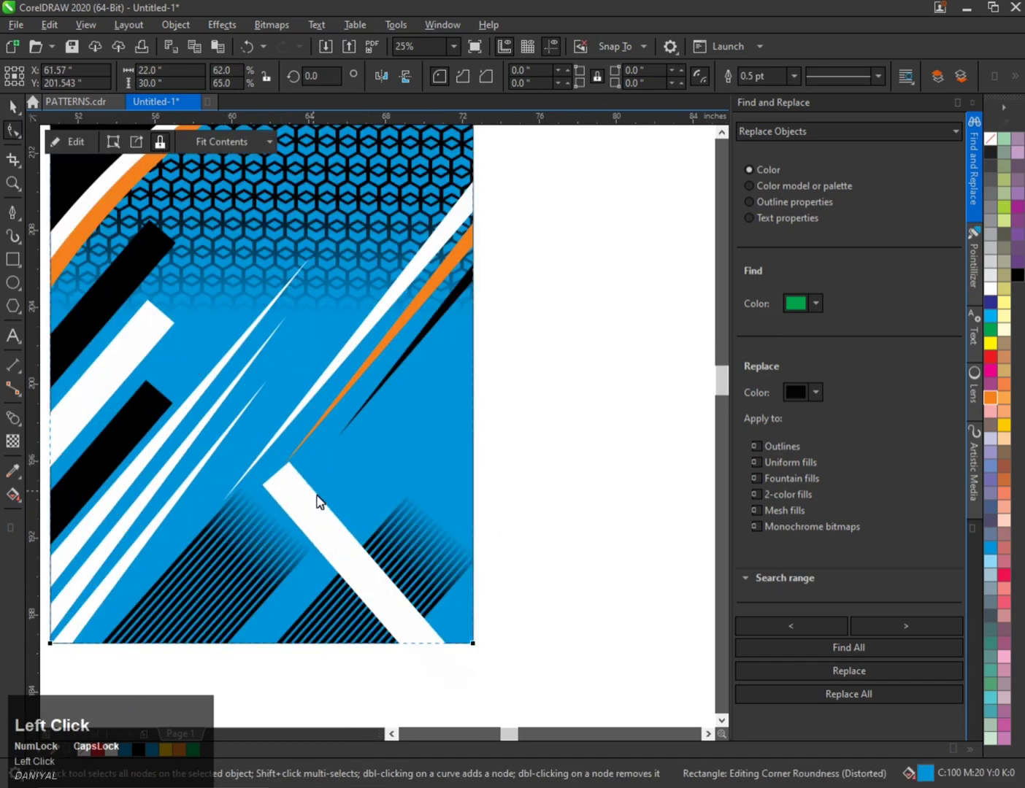
scroll(287, 482, "down", 1)
key("ctrl+space")
scroll(293, 487, "up", 1)
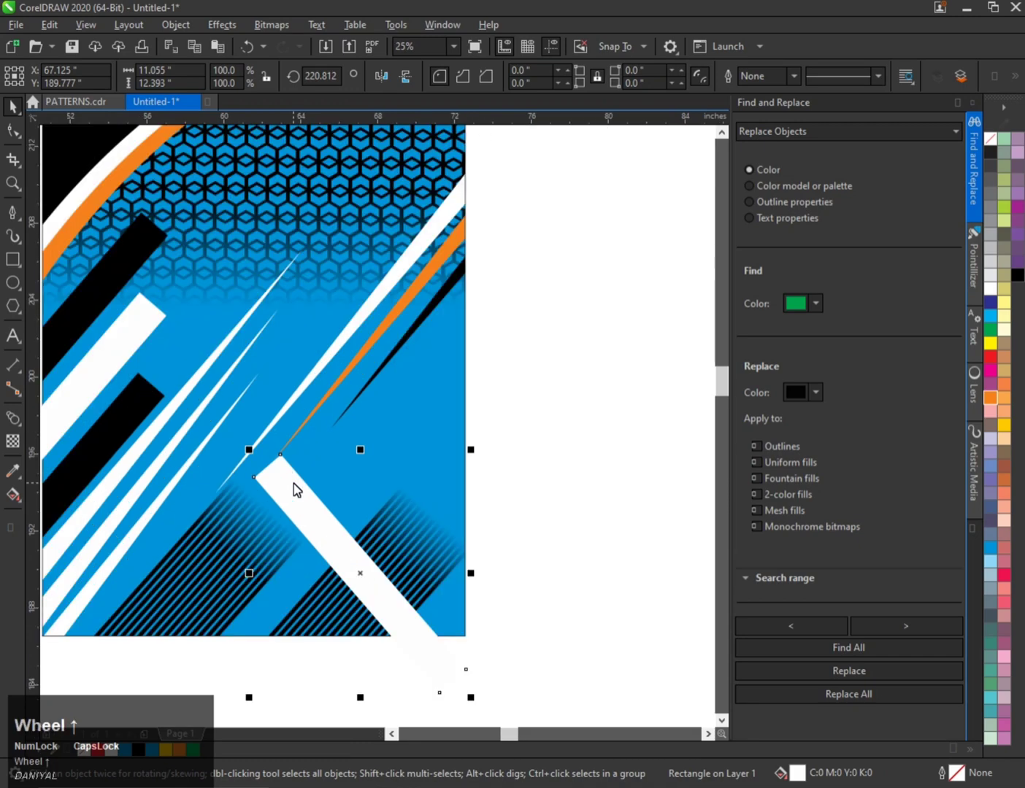
key("ctrl+q")
left_click(12, 131)
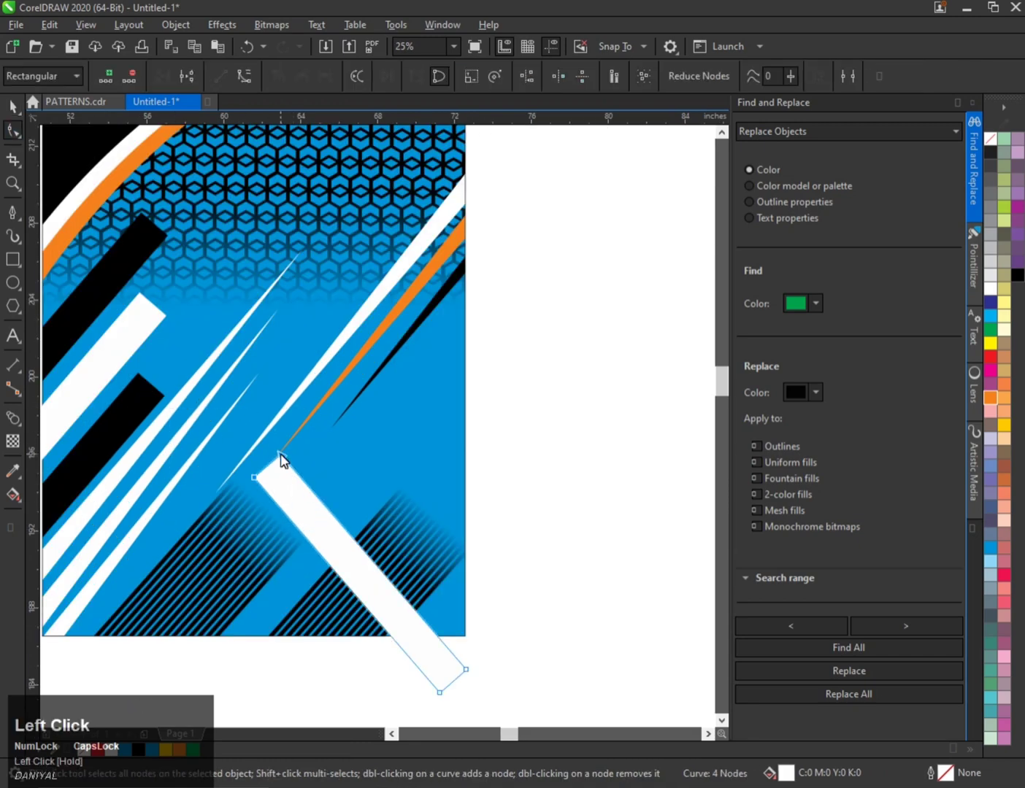
left_click_drag(280, 455, 129, 270)
scroll(145, 307, "up", 2)
scroll(196, 302, "down", 2)
scroll(150, 309, "up", 2)
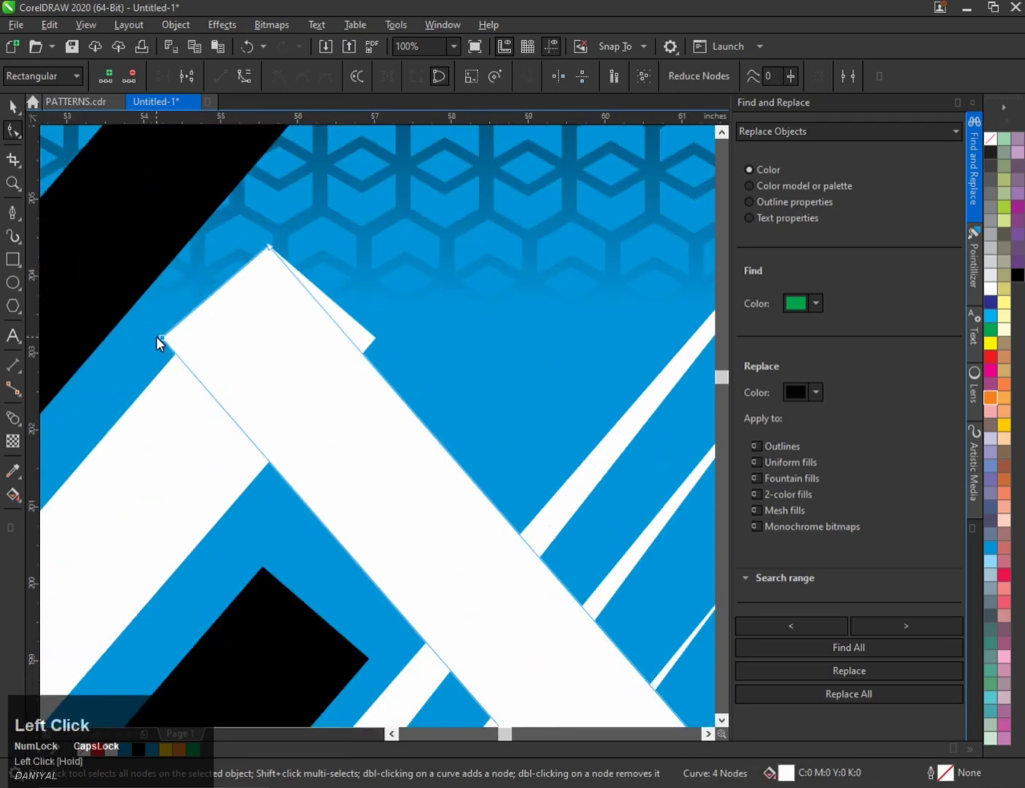
scroll(176, 332, "down", 2)
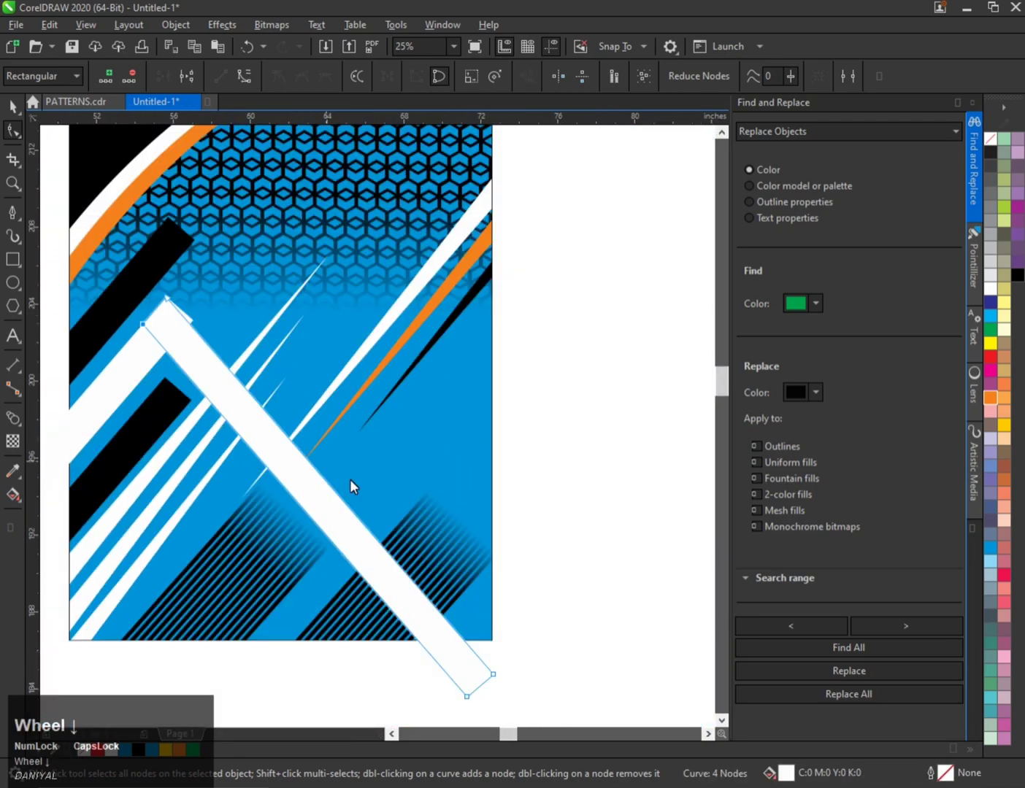
Step: Shift the bar's lower-end nodes past the panel's lower-right corner, making the bar about 20.6 × 19.2 inches overall
left_click_drag(542, 648, 493, 660)
scroll(471, 658, "up", 1)
scroll(447, 686, "down", 1)
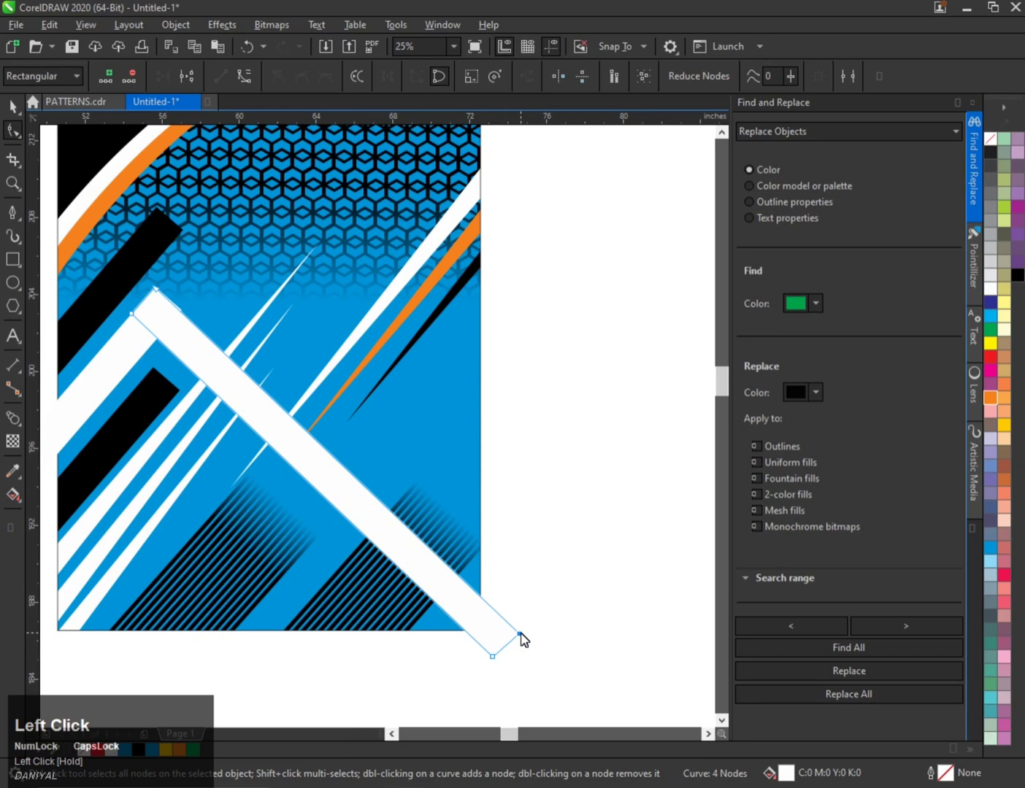
scroll(338, 496, "down", 2)
key("space")
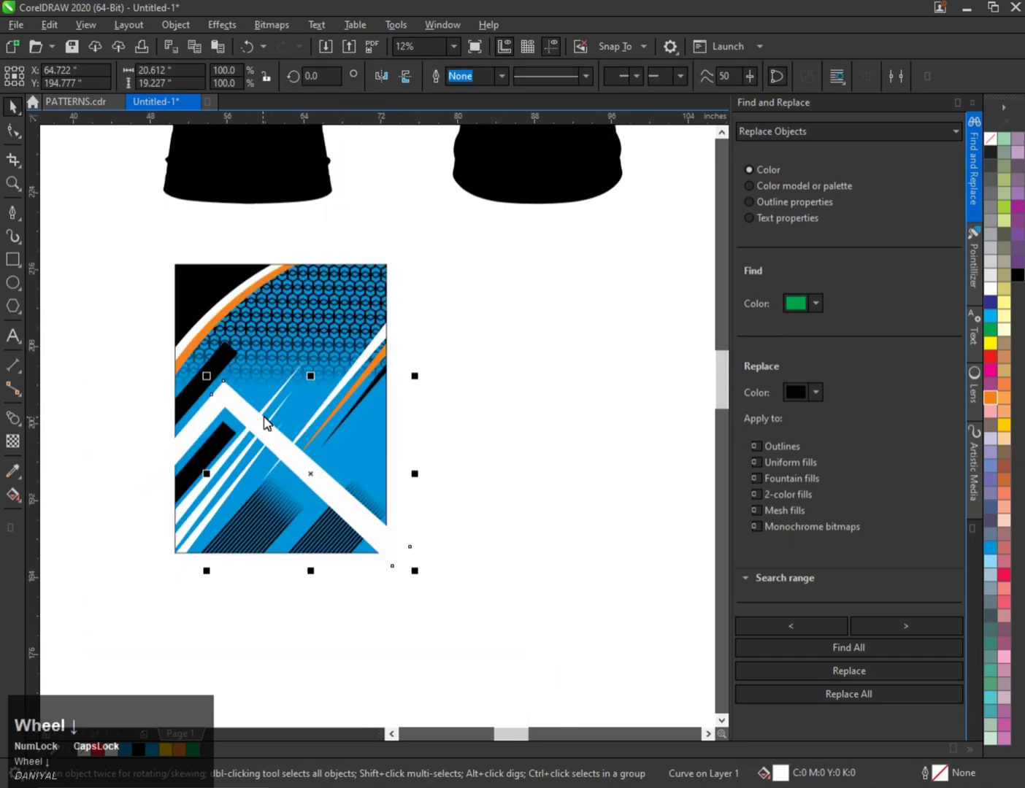
scroll(265, 423, "up", 2)
scroll(281, 420, "down", 1)
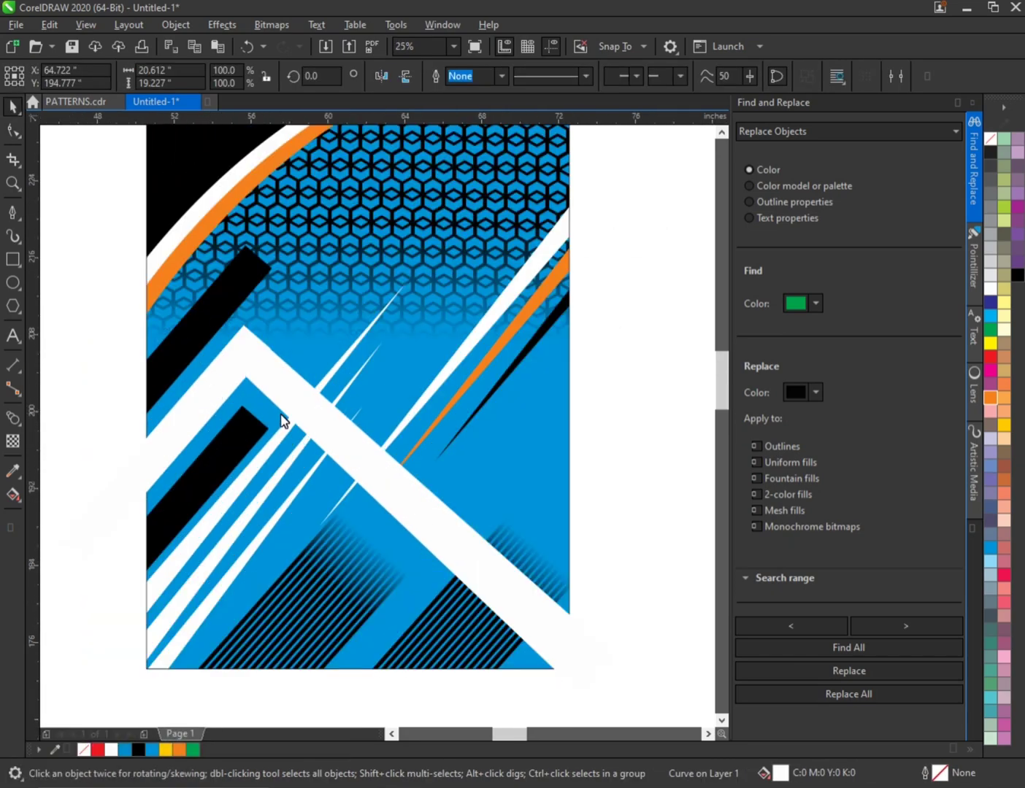
Step: Duplicate the mirrored white bar higher up so its upper end meets the end of the upper black slanted bar
scroll(292, 417, "up", 1)
key("w")
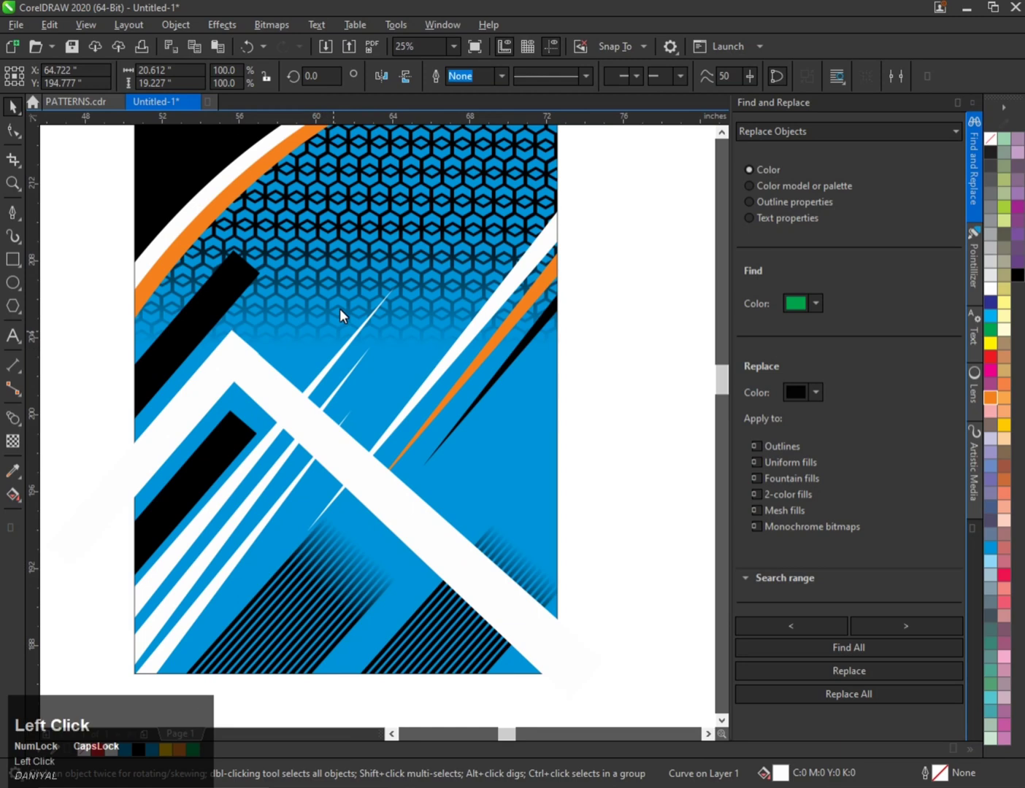
left_click(340, 308)
scroll(284, 383, "down", 2)
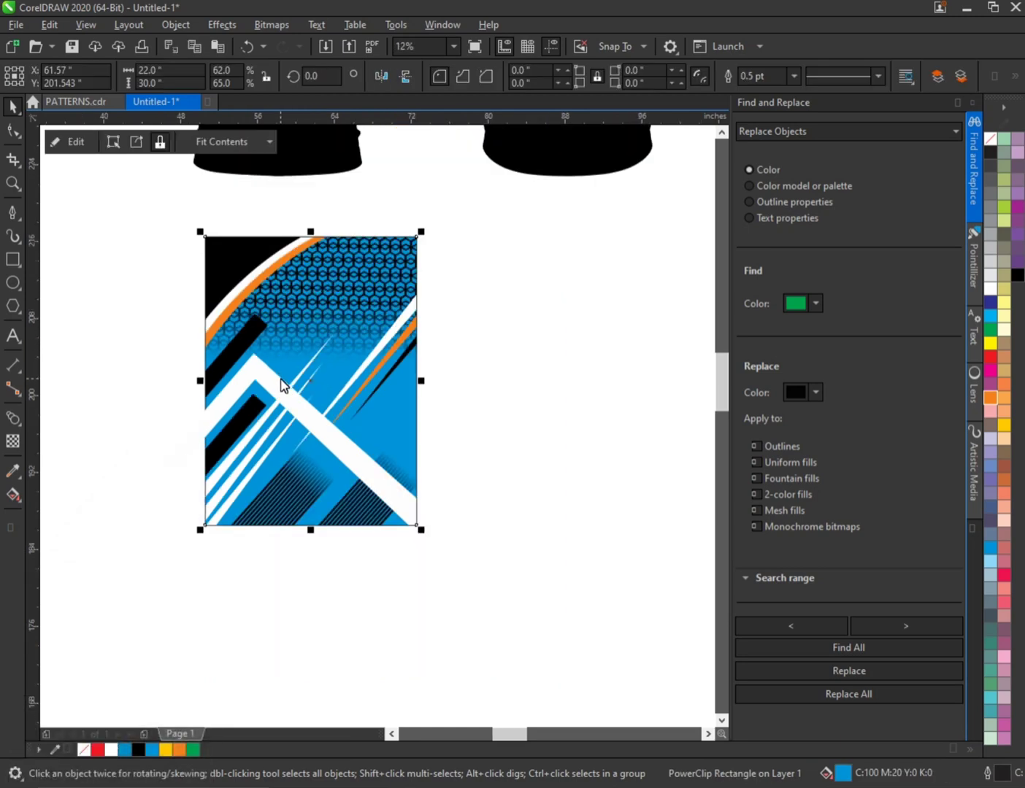
key("ctrl+z")
scroll(321, 431, "up", 1)
left_click_drag(315, 445, 340, 344)
right_click(340, 344)
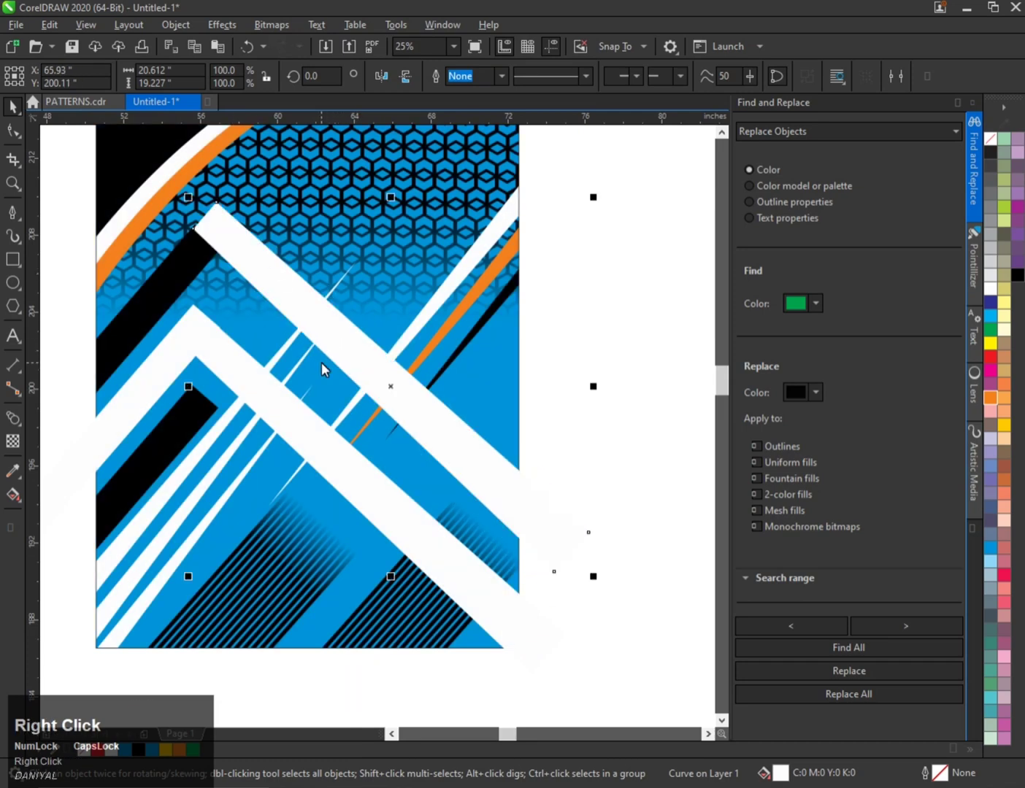
Step: Move the copied white bar's upper-end corner node onto the upper black bar's corner, making the copy about 20.7 × 19.2 inches
scroll(264, 323, "down", 1)
scroll(266, 323, "up", 1)
scroll(264, 315, "down", 1)
scroll(264, 322, "up", 1)
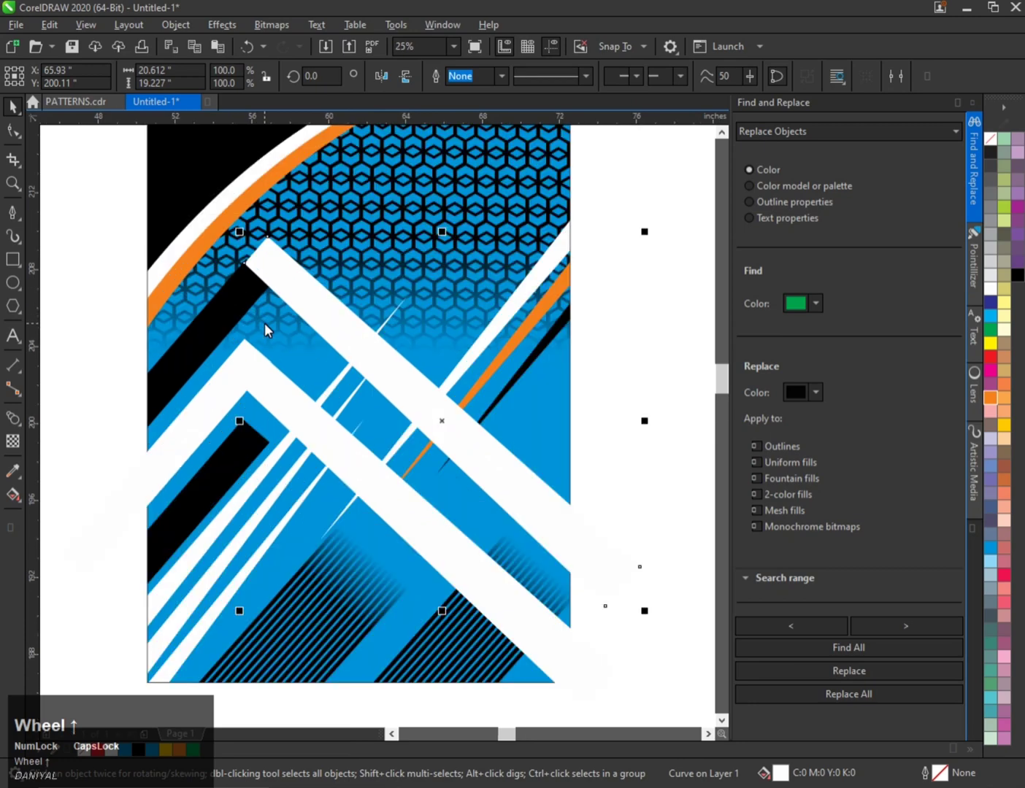
scroll(270, 261, "up", 2)
left_click(14, 131)
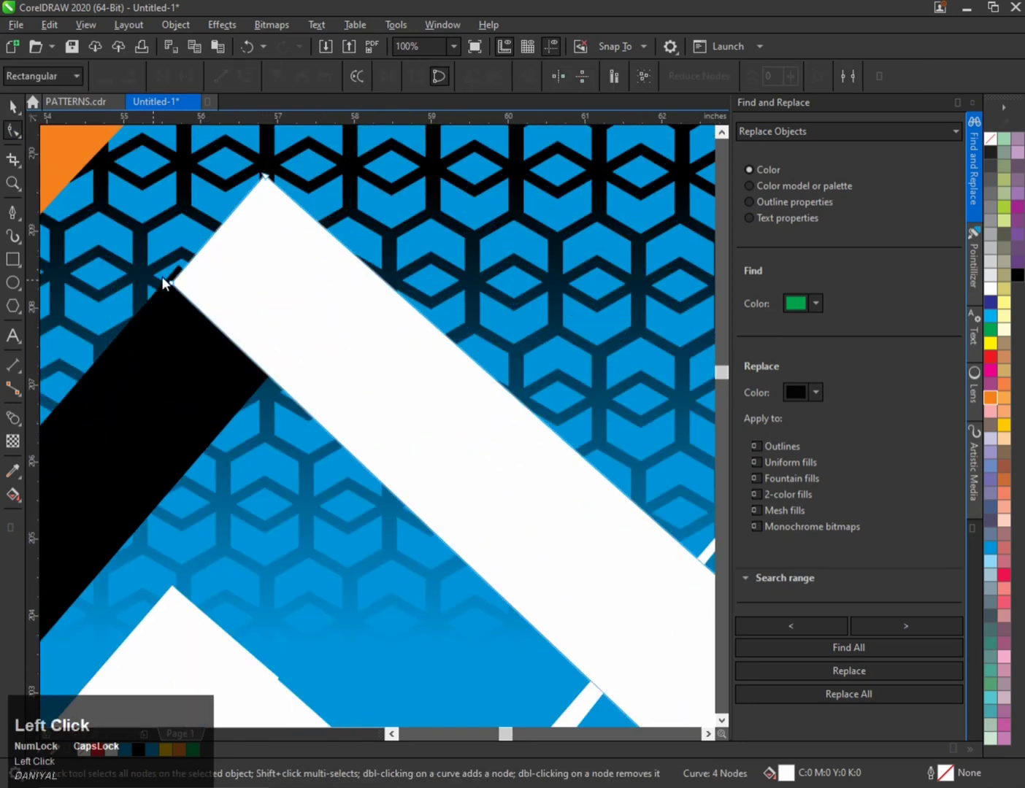
scroll(179, 288, "up", 1)
left_click_drag(183, 289, 169, 281)
scroll(209, 300, "down", 2)
scroll(211, 321, "down", 2)
key("space")
scroll(235, 360, "up", 1)
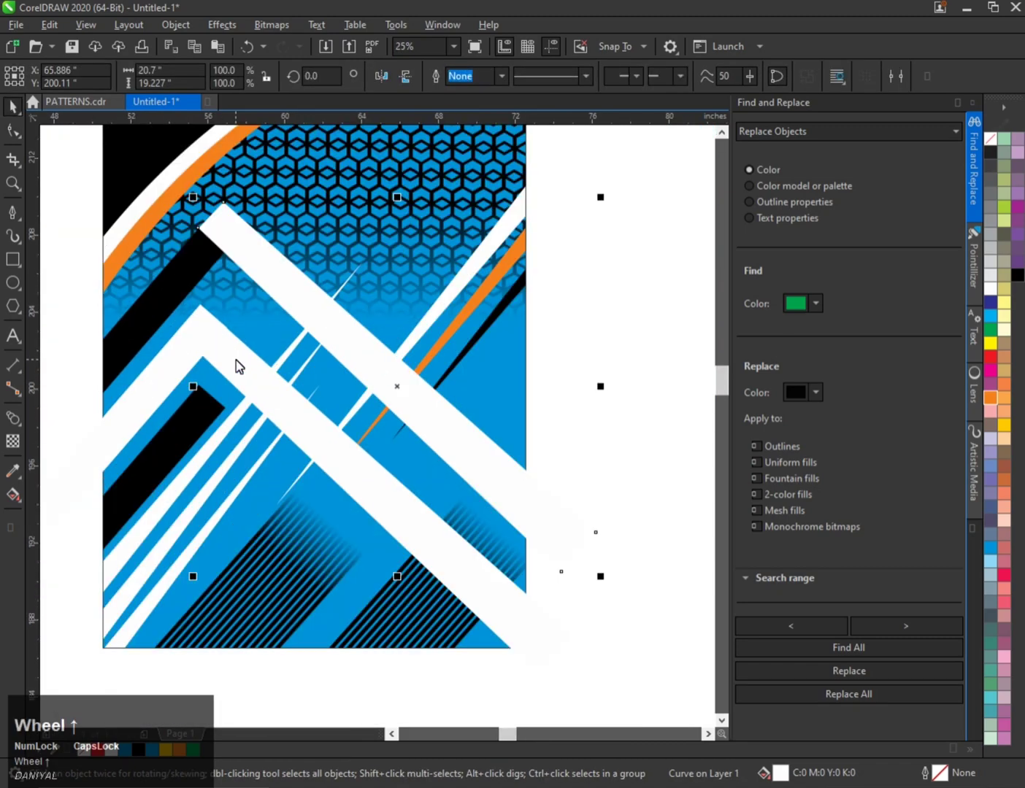
Step: Place both mirrored white bars inside the blue panel's PowerClip
left_click(286, 290, "shift")
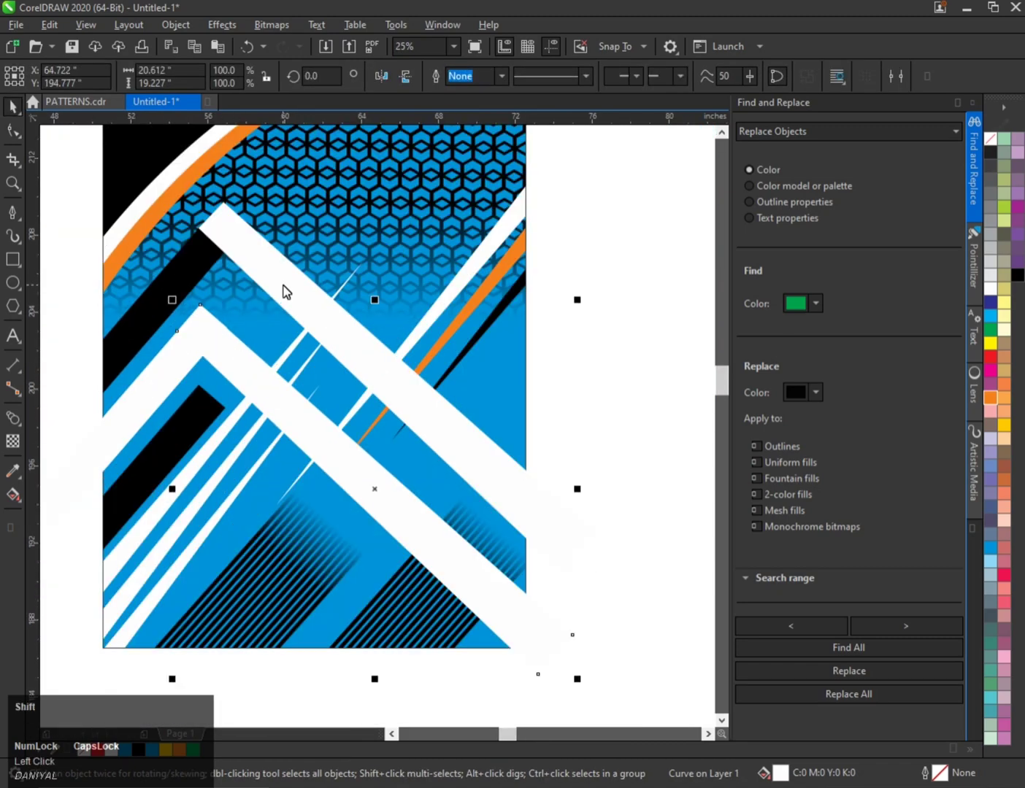
left_click(334, 224)
scroll(278, 352, "up", 1)
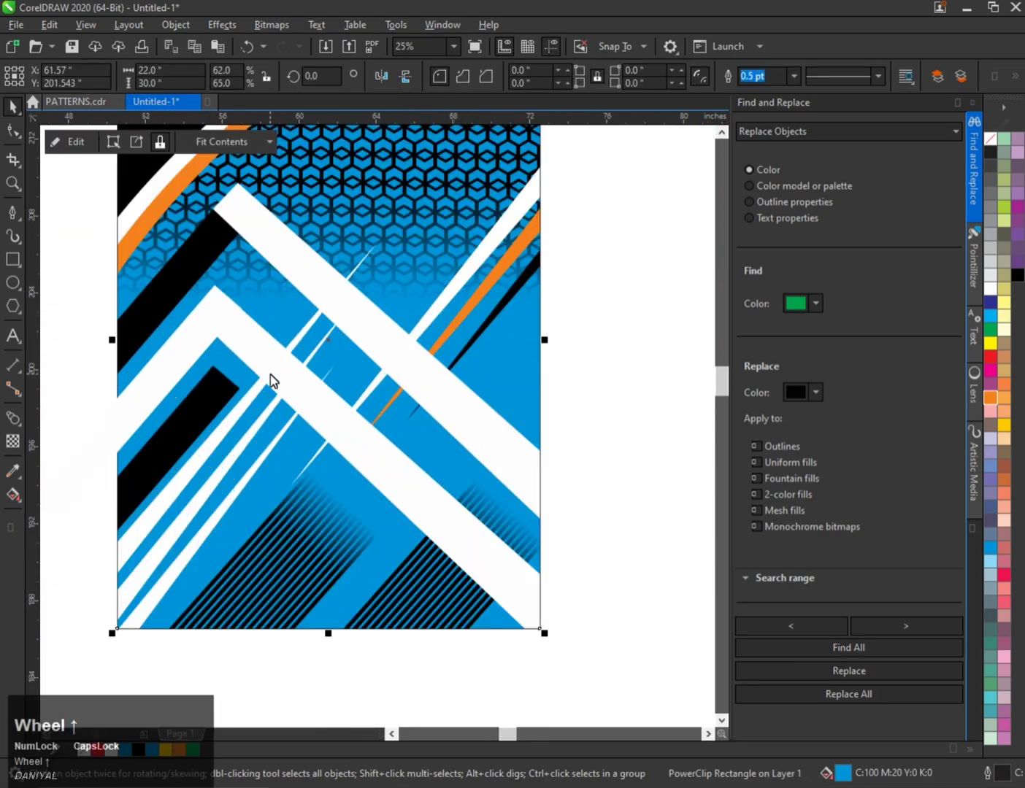
Step: Open the panel's PowerClip contents and weld the lower mirrored bar with the white slanted bar into one chevron
key("q")
left_click(273, 363)
key("v")
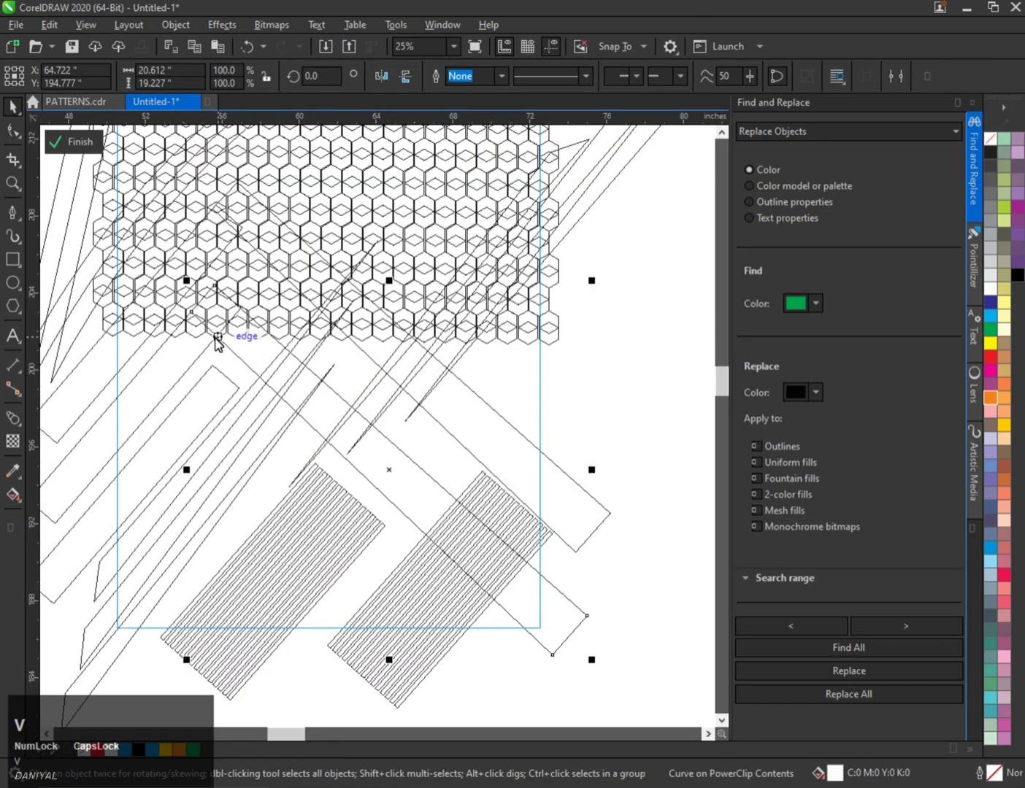
scroll(217, 338, "up", 1)
left_click(209, 352, "shift")
left_click(477, 82)
Step: Weld the upper mirrored bar with the upper black slanted bar into one black chevron and finish editing the PowerClip
scroll(279, 359, "down", 2)
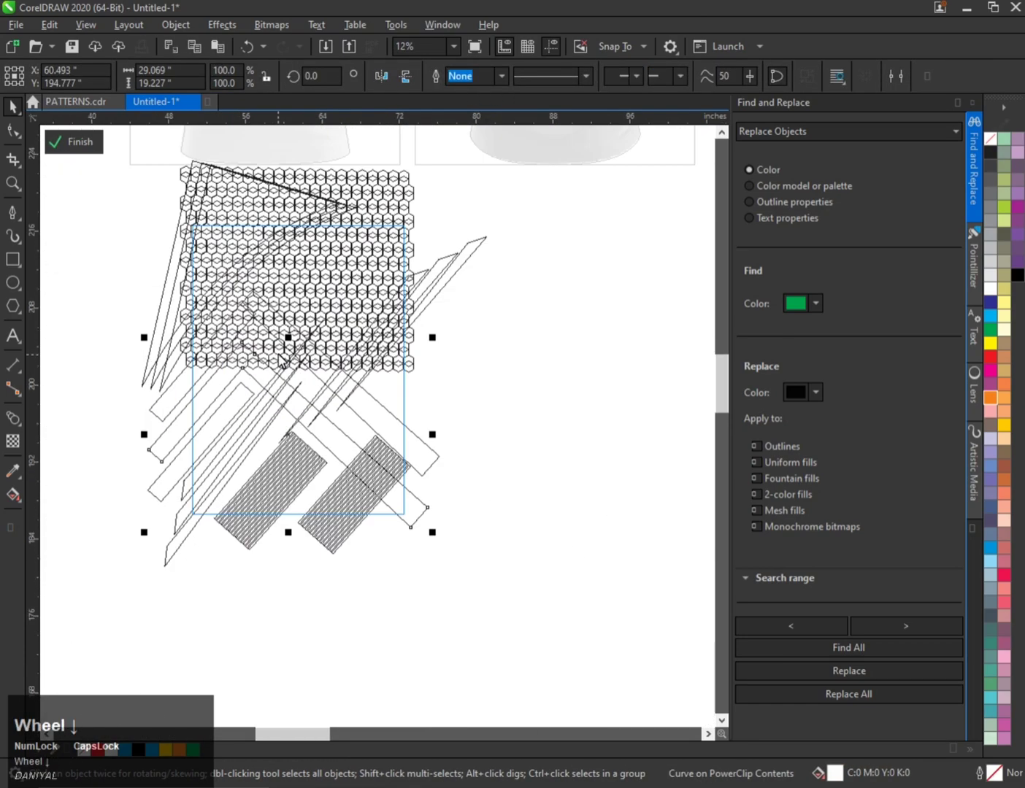
scroll(299, 360, "up", 2)
scroll(178, 309, "up", 1)
left_click(243, 288)
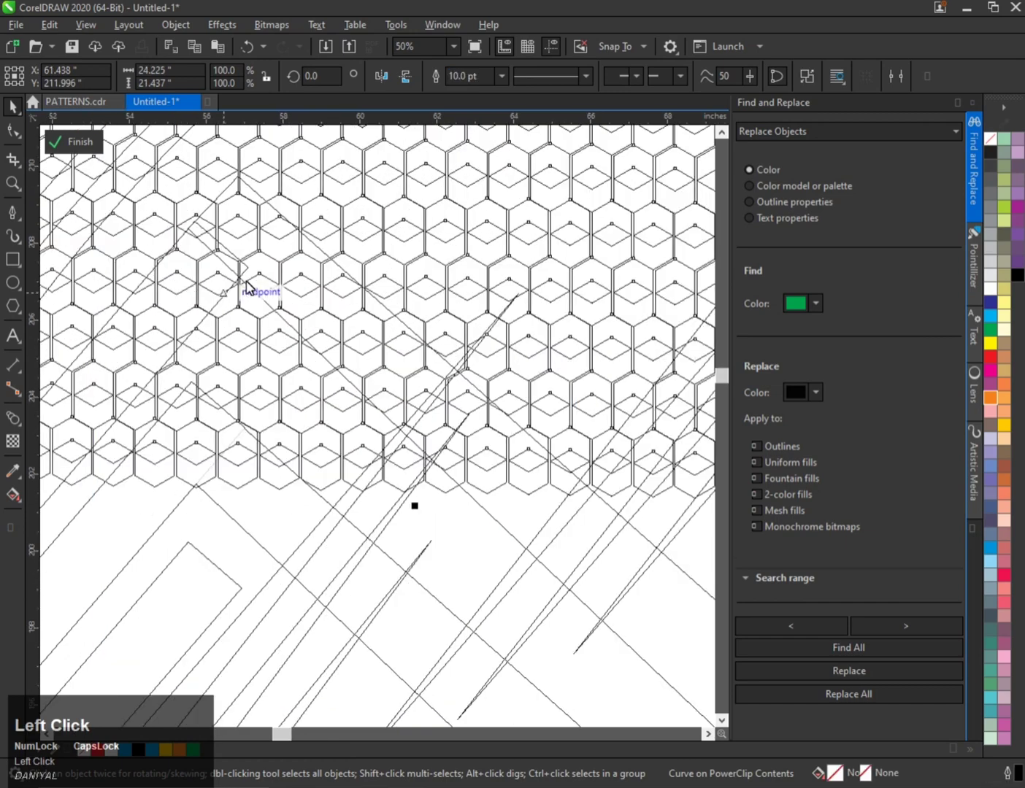
left_click(245, 445)
scroll(287, 321, "down", 1)
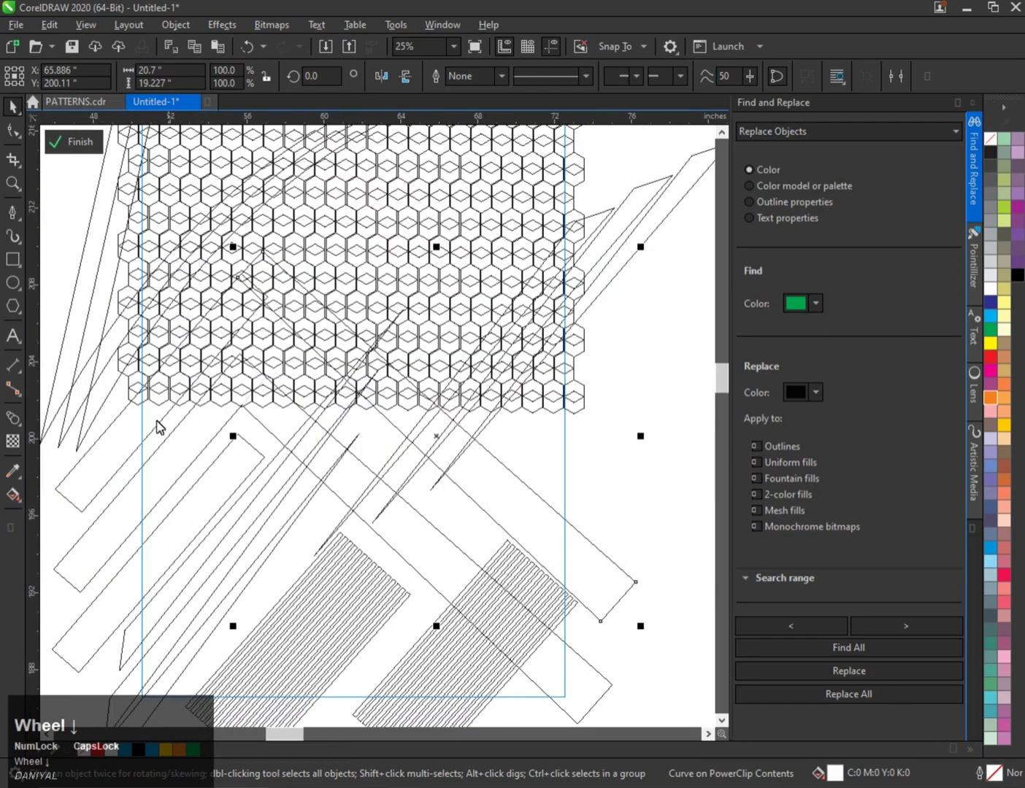
left_click(126, 437, "shift")
scroll(457, 344, "down", 1)
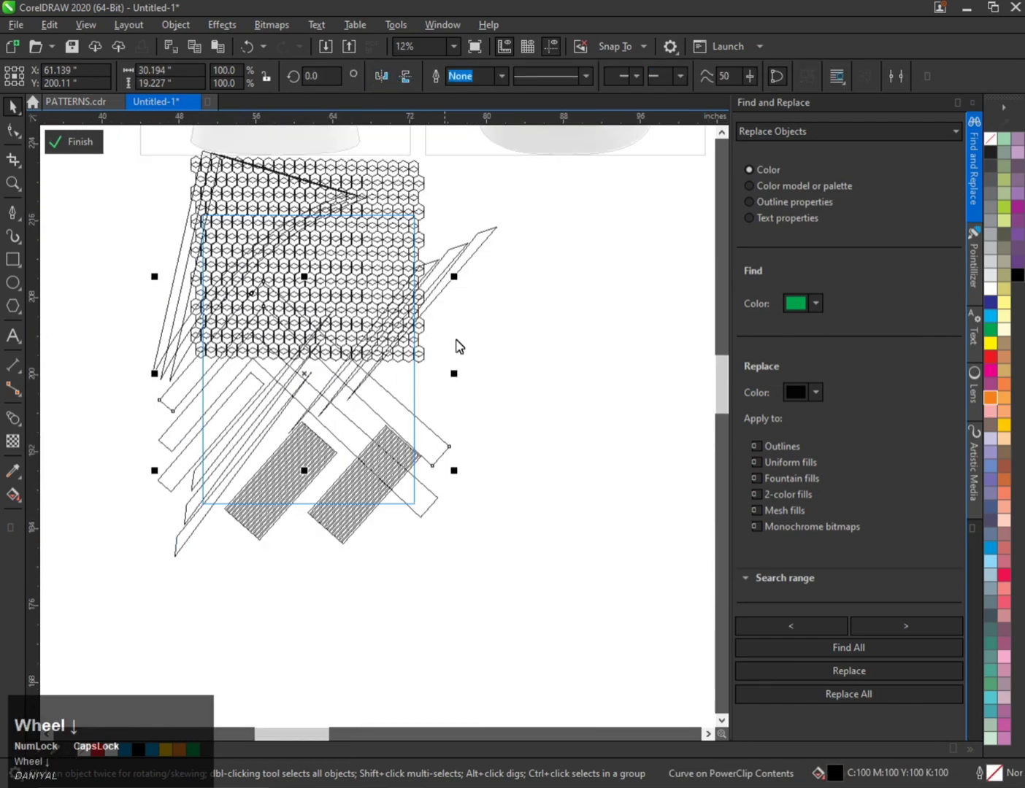
key("f")
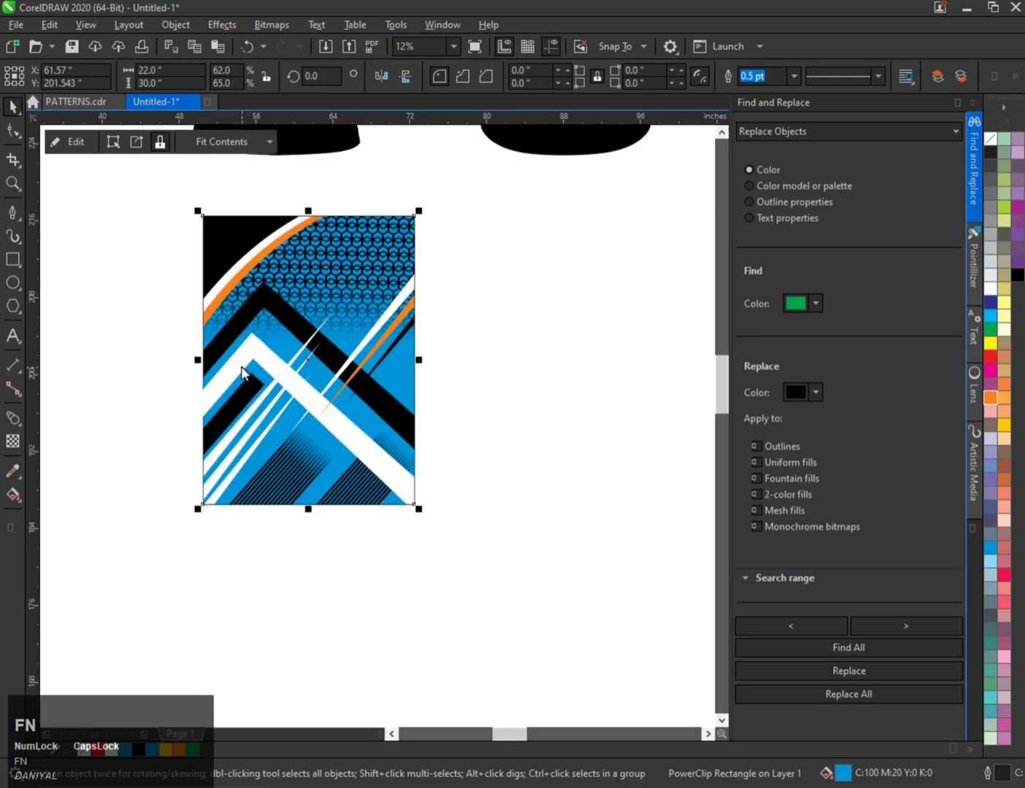
Step: Delete the leftover white slanted bar lying on the page over the panel's left edge
scroll(247, 366, "up", 1)
left_click(234, 365)
scroll(218, 354, "down", 1)
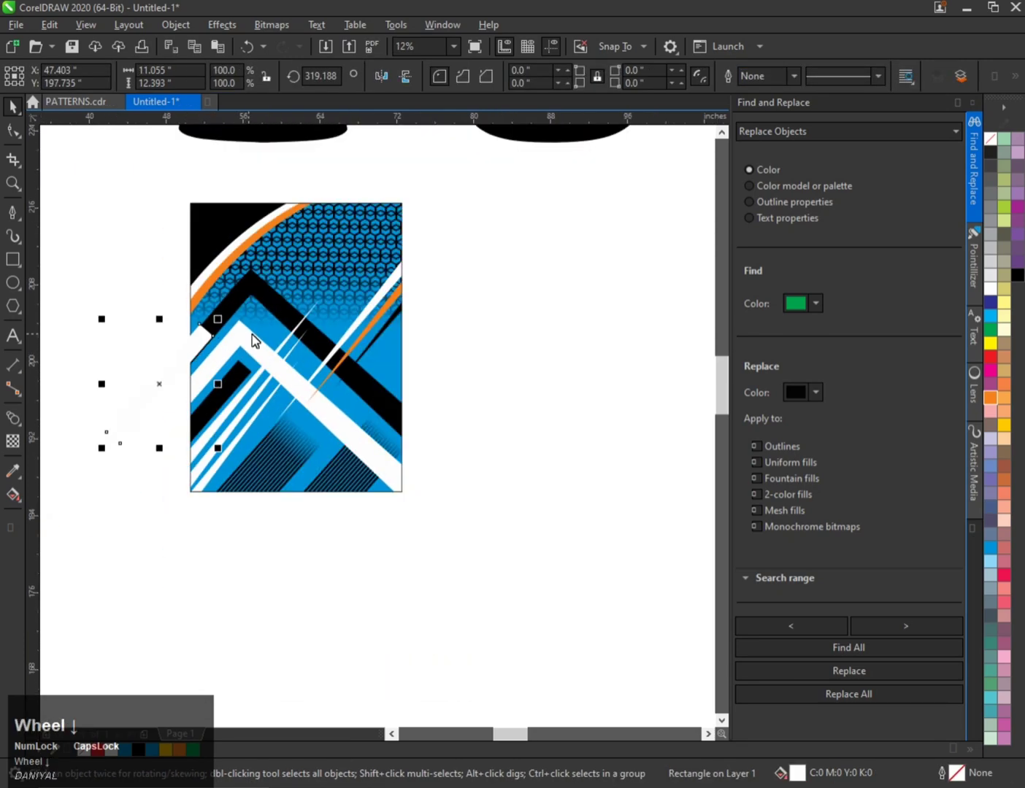
left_click(265, 318)
scroll(251, 286, "up", 1)
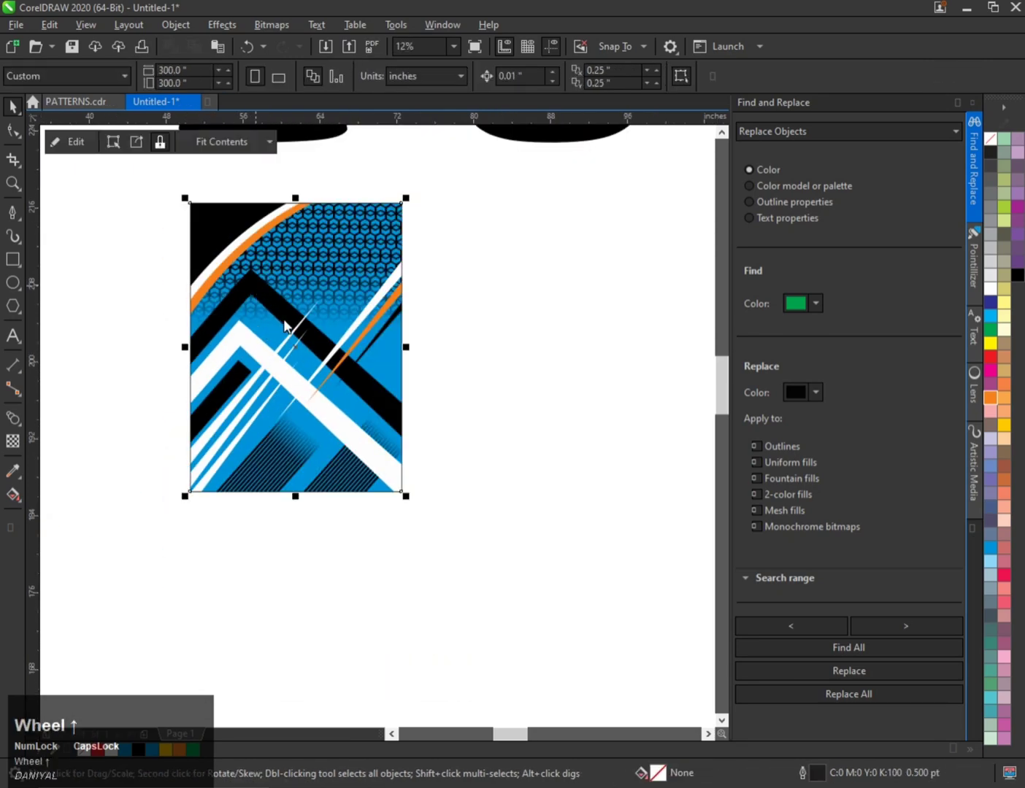
scroll(285, 325, "up", 1)
scroll(288, 327, "down", 1)
scroll(253, 384, "up", 1)
scroll(251, 389, "down", 1)
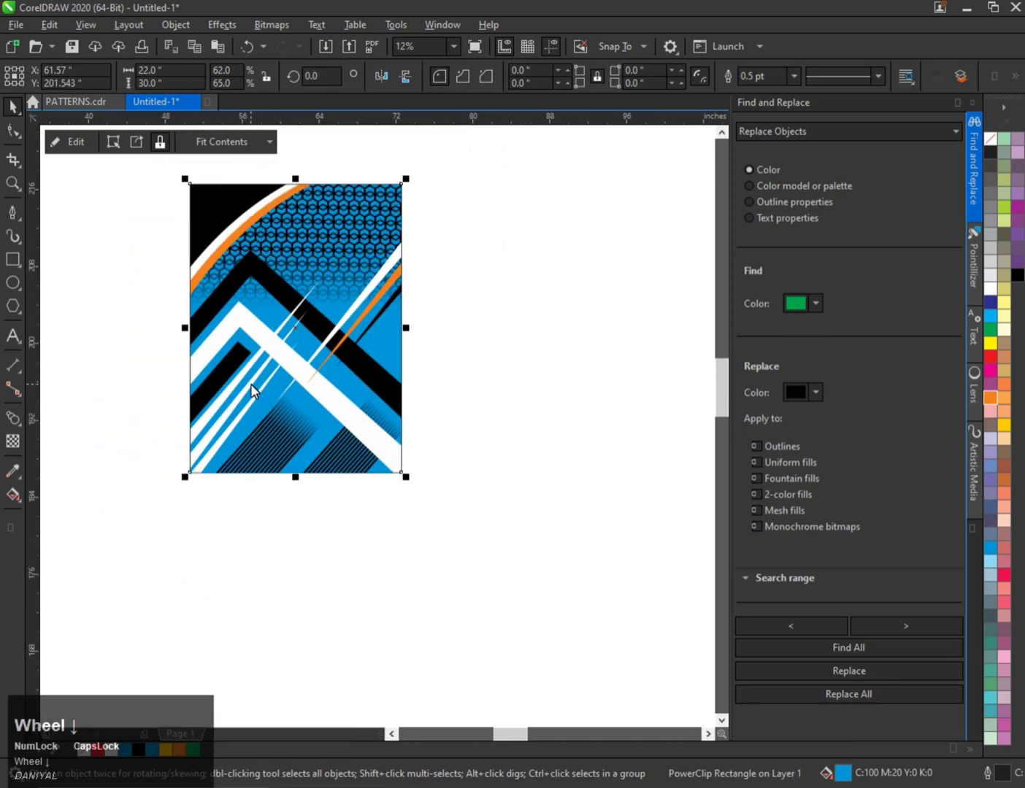
scroll(252, 389, "up", 1)
scroll(265, 353, "down", 1)
Step: Draw a closed four-sided bar with the Pen tool from the lower black bar's end past the panel's bottom edge, about 20.6 × 20.8 inches
scroll(271, 322, "up", 1)
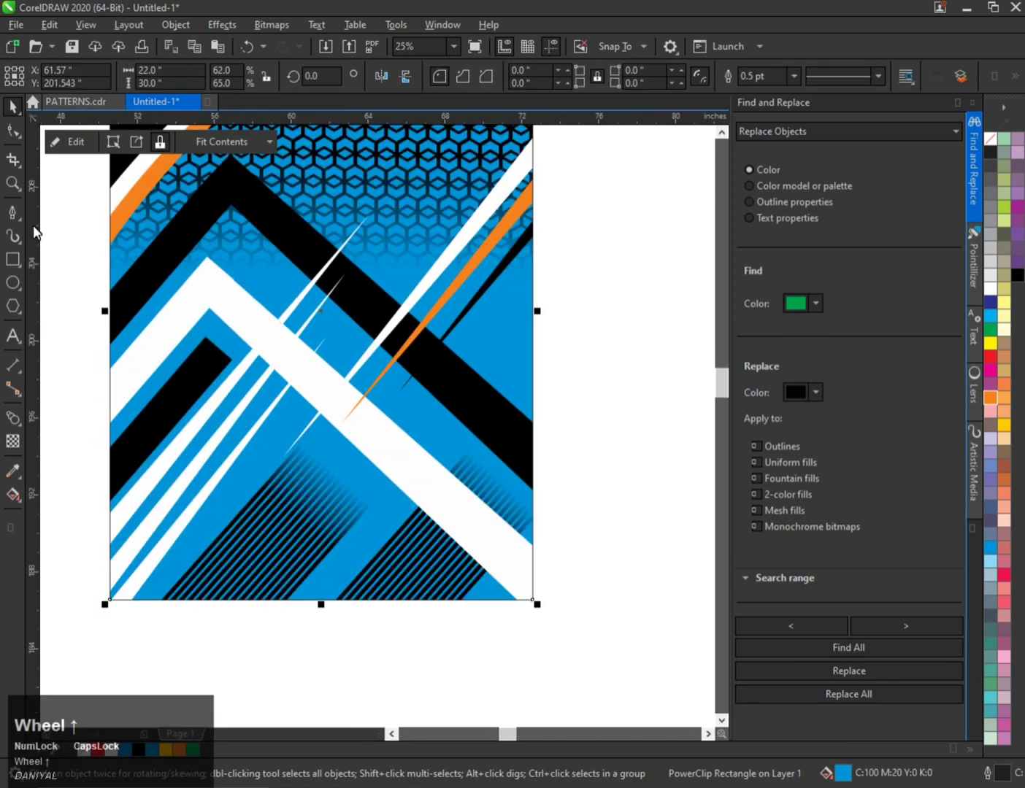
left_click(12, 212)
left_click(204, 338)
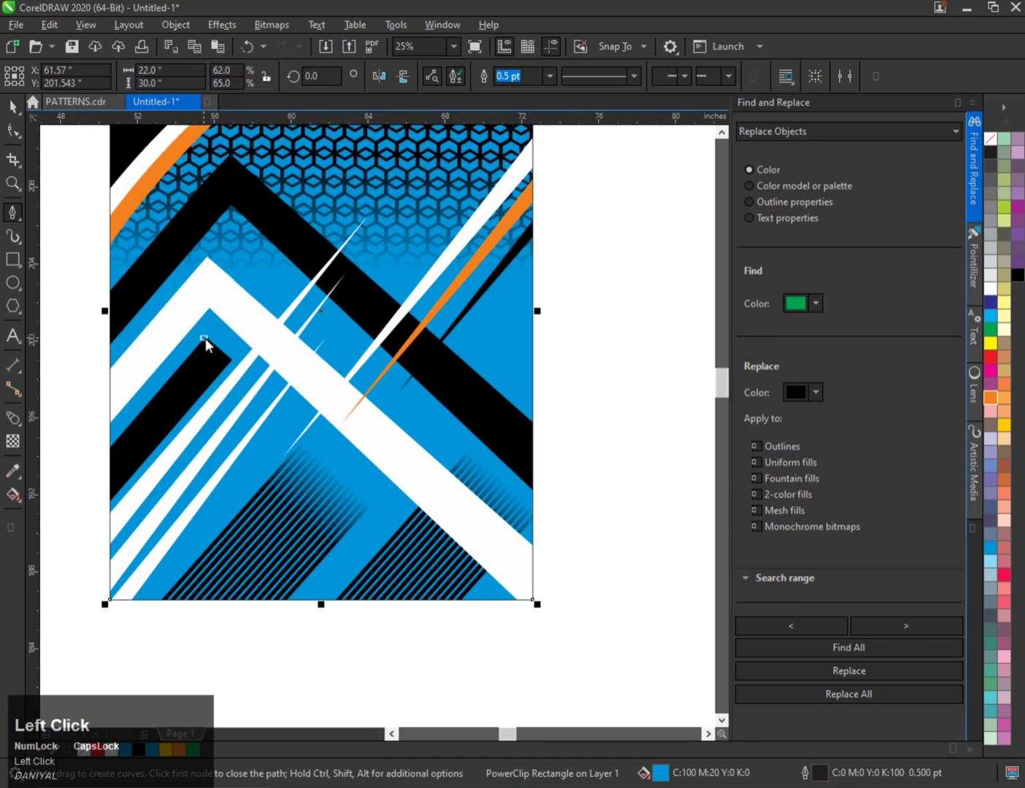
scroll(287, 424, "down", 1)
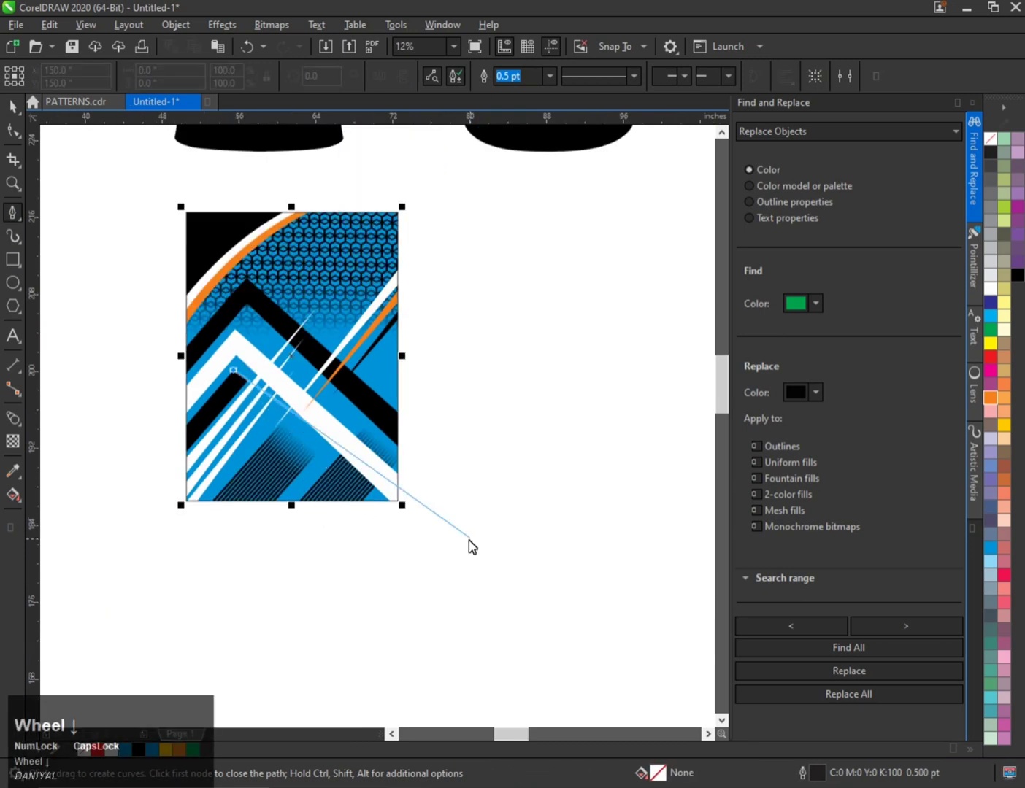
left_click(419, 551)
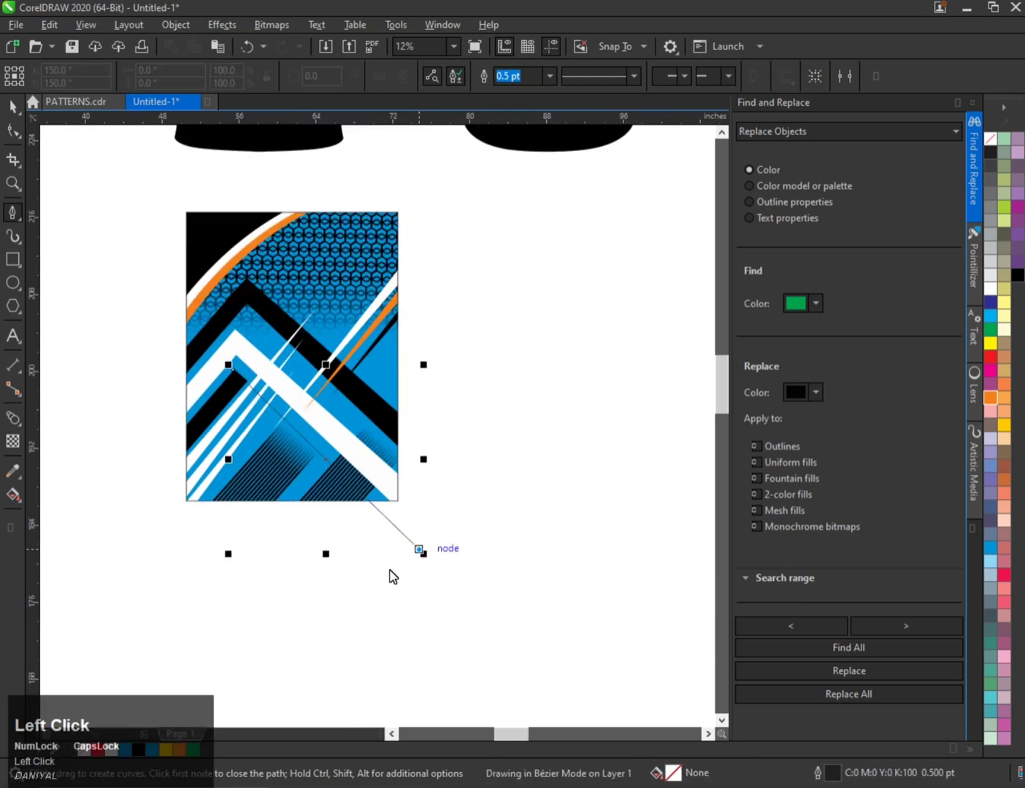
left_click(392, 576)
scroll(223, 395, "up", 2)
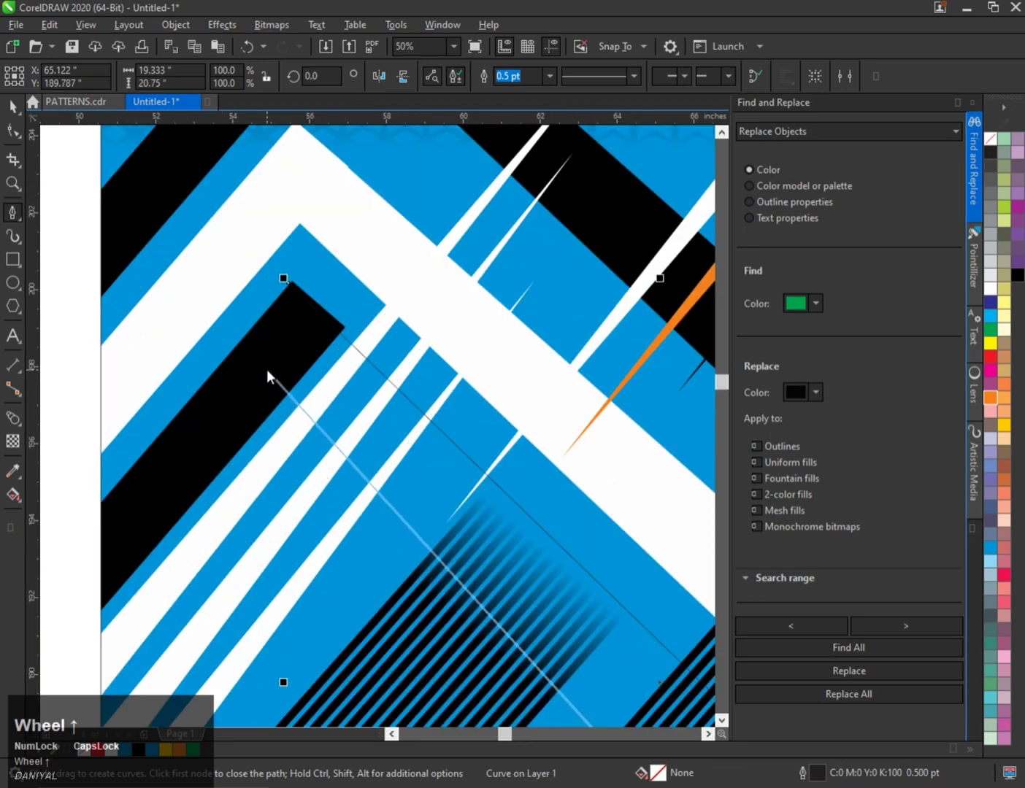
left_click(238, 343)
left_click(289, 285)
Step: Adjust the drawn bar's upper and lower corner nodes to follow the white chevron's slope, making it about 20.9 × 19.8 inches
scroll(291, 278, "up", 1)
left_click(12, 129)
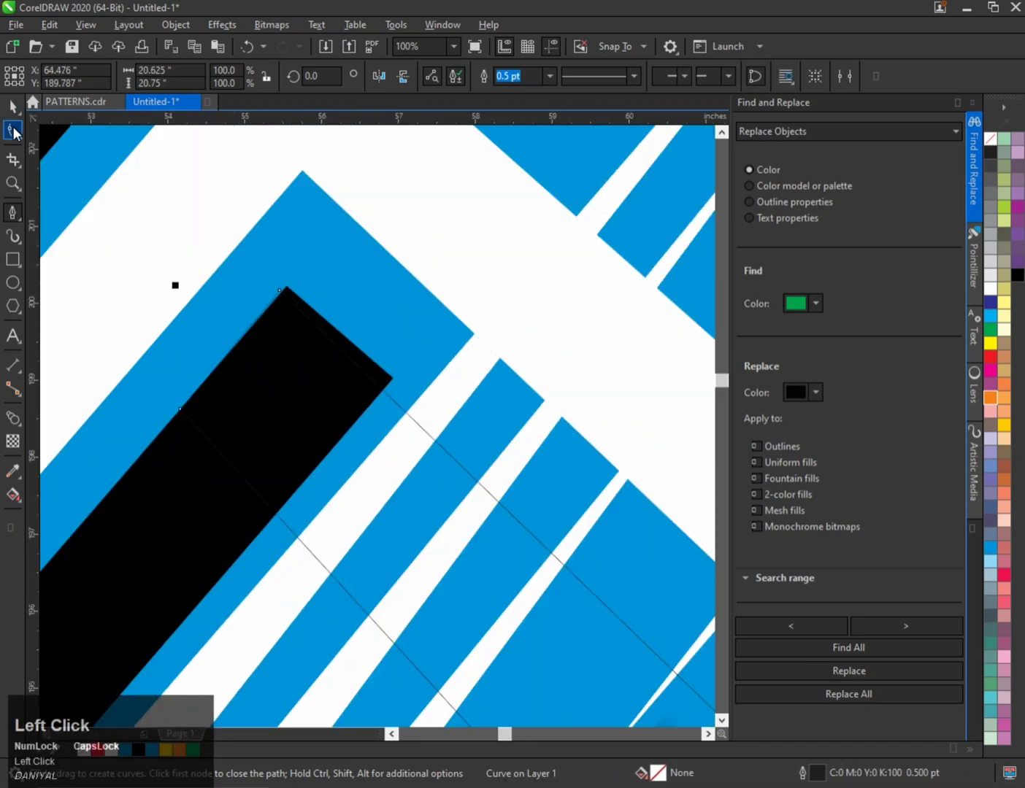
scroll(271, 285, "up", 1)
left_click_drag(270, 286, 566, 617)
scroll(268, 277, "down", 3)
left_click(501, 669)
left_click_drag(497, 668, 525, 648)
scroll(432, 588, "down", 2)
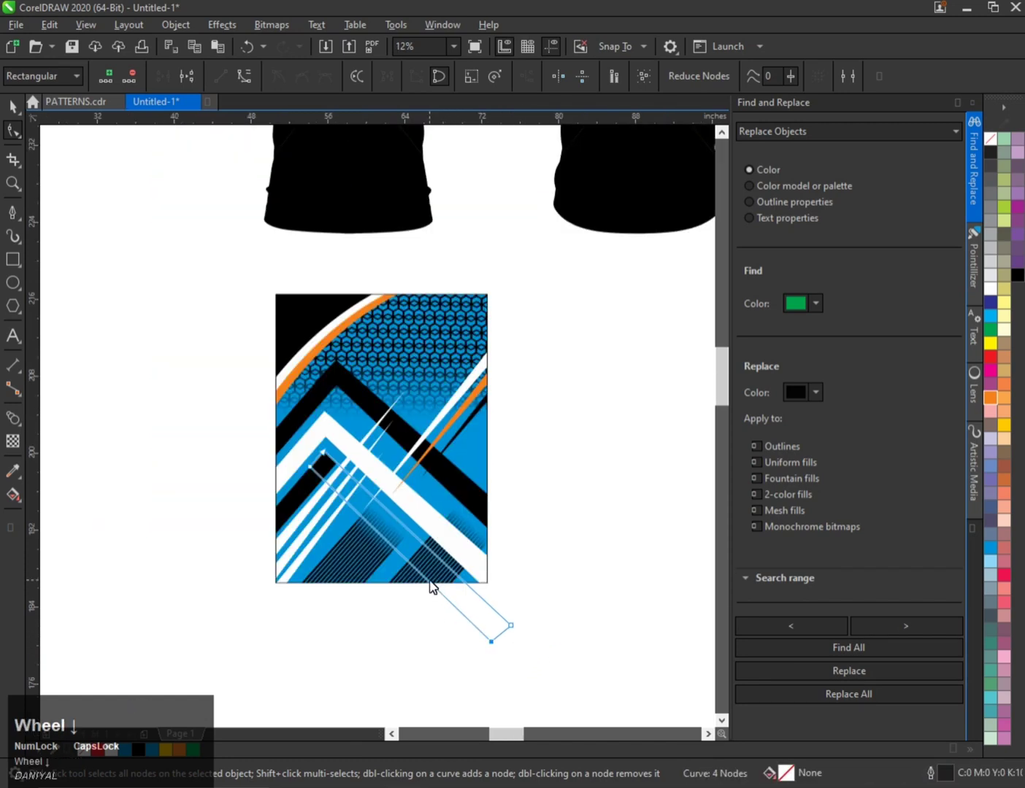
scroll(423, 585, "up", 2)
key("space")
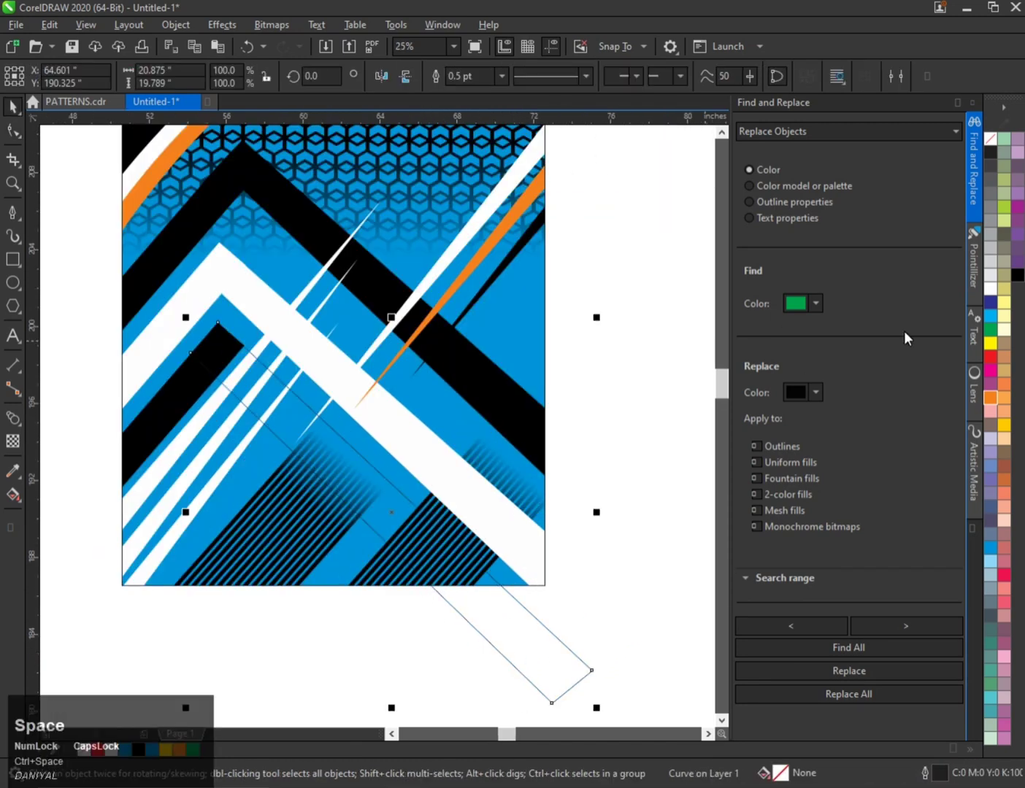
Step: Fill the drawn bar with C100 M100 Y100 K100 black, remove its outline and collapse the Find and Replace docker
left_click(990, 154)
right_click(990, 139)
left_click(956, 104)
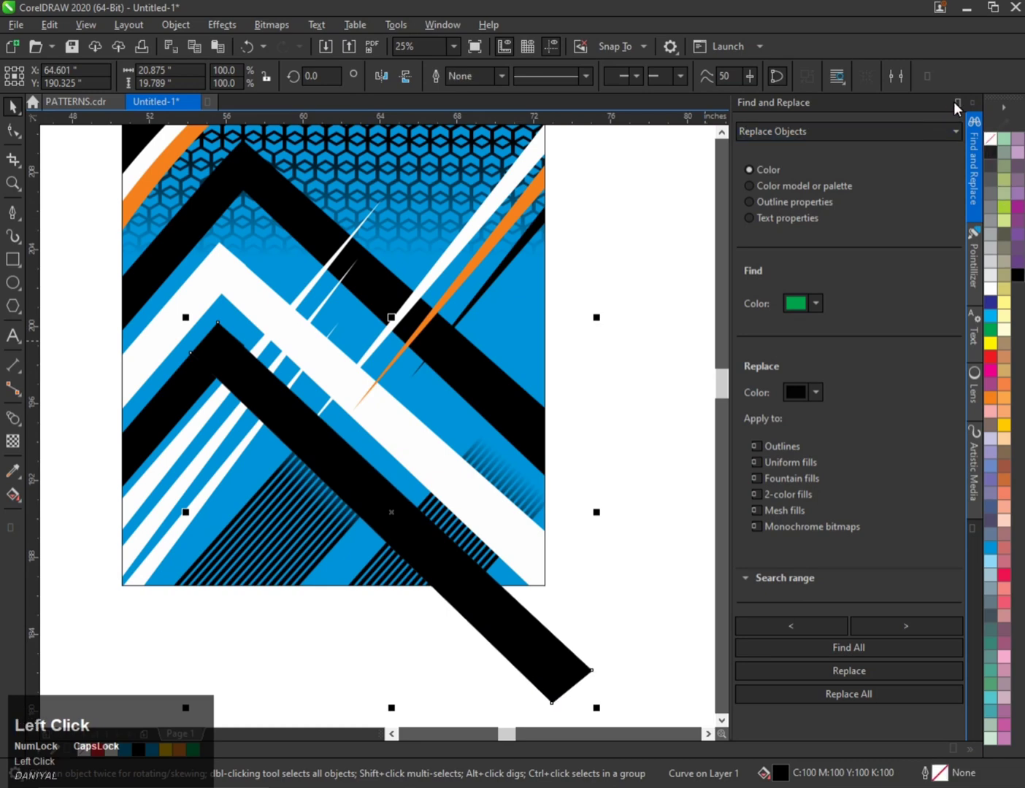
Step: Place the new black bar inside the panel's PowerClip
left_click(297, 393)
left_click(436, 443)
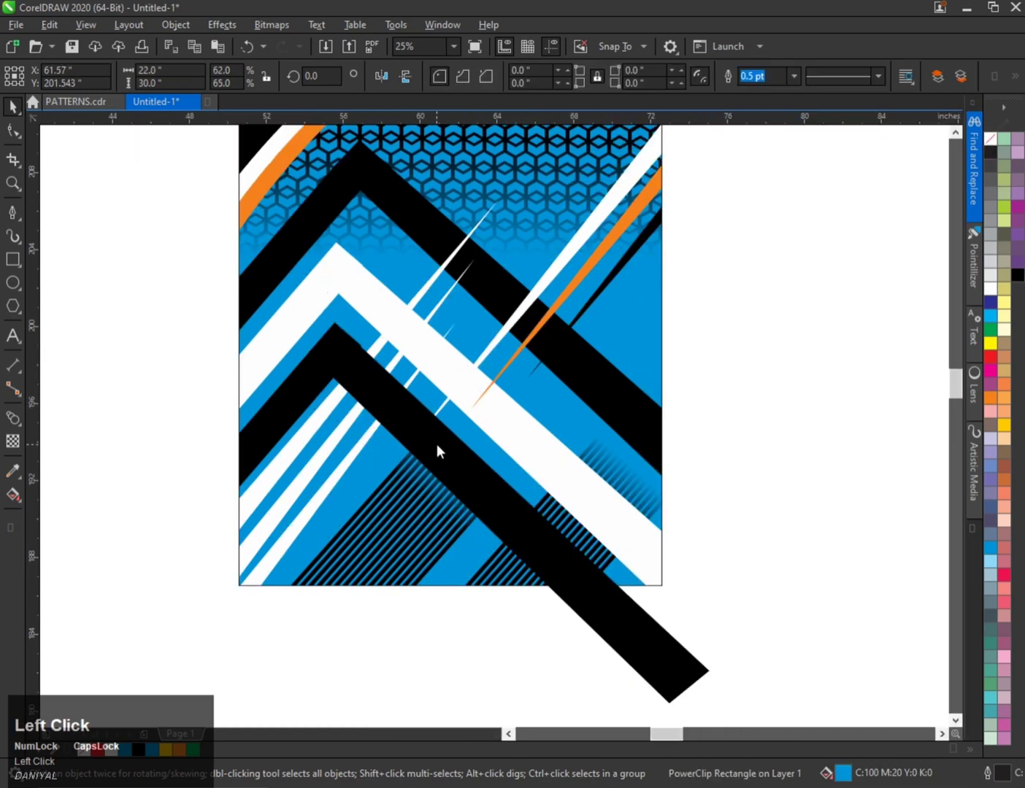
left_click(451, 335)
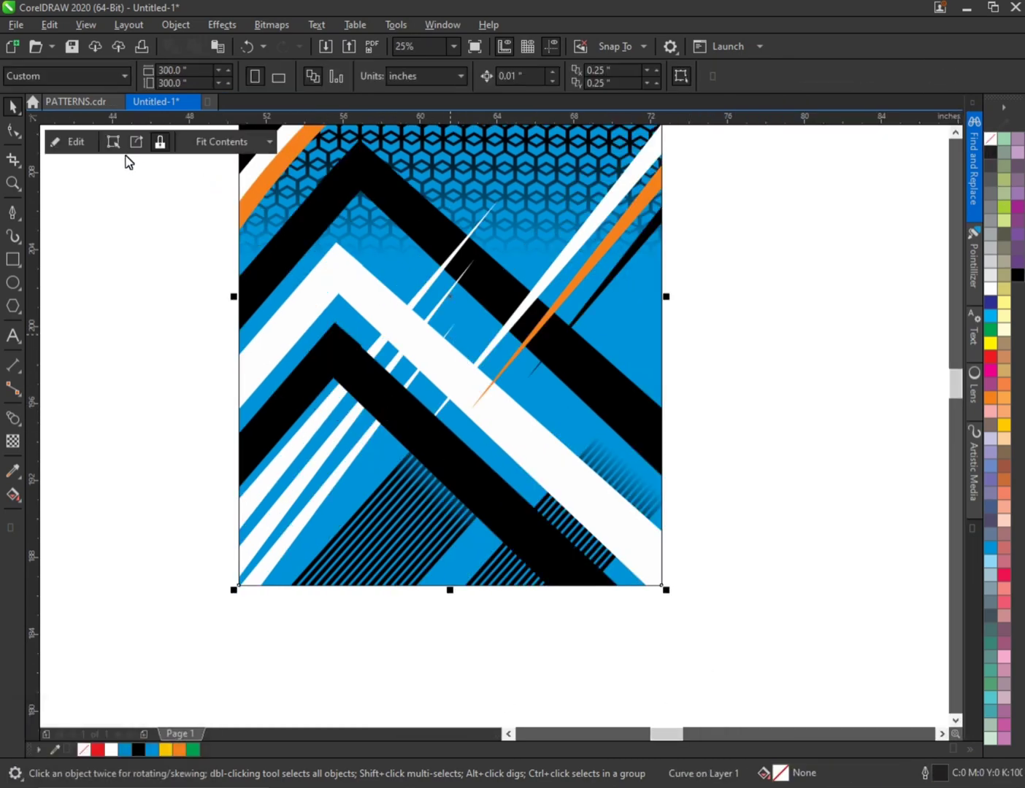
Step: Open the PowerClip contents, convert the lower black slanted bar to curves and move its protruding corner node flush with the new bar's edge
left_click(75, 144)
left_click(346, 405)
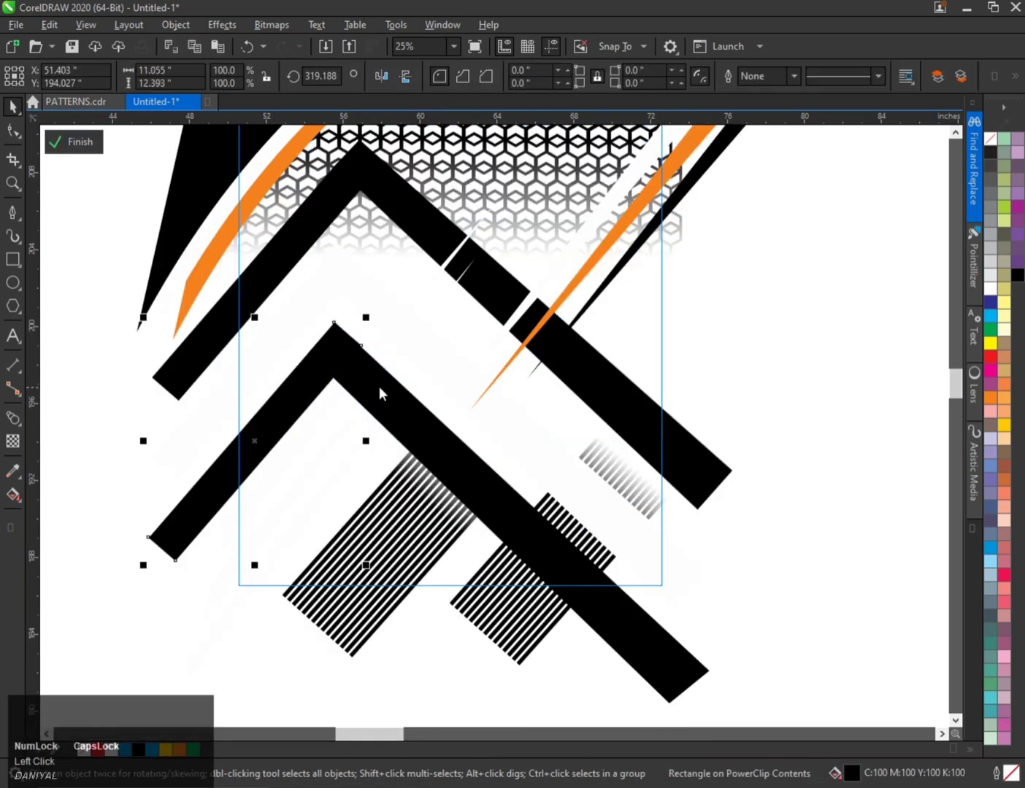
left_click(381, 387, "shift")
scroll(382, 381, "up", 2)
left_click(312, 348)
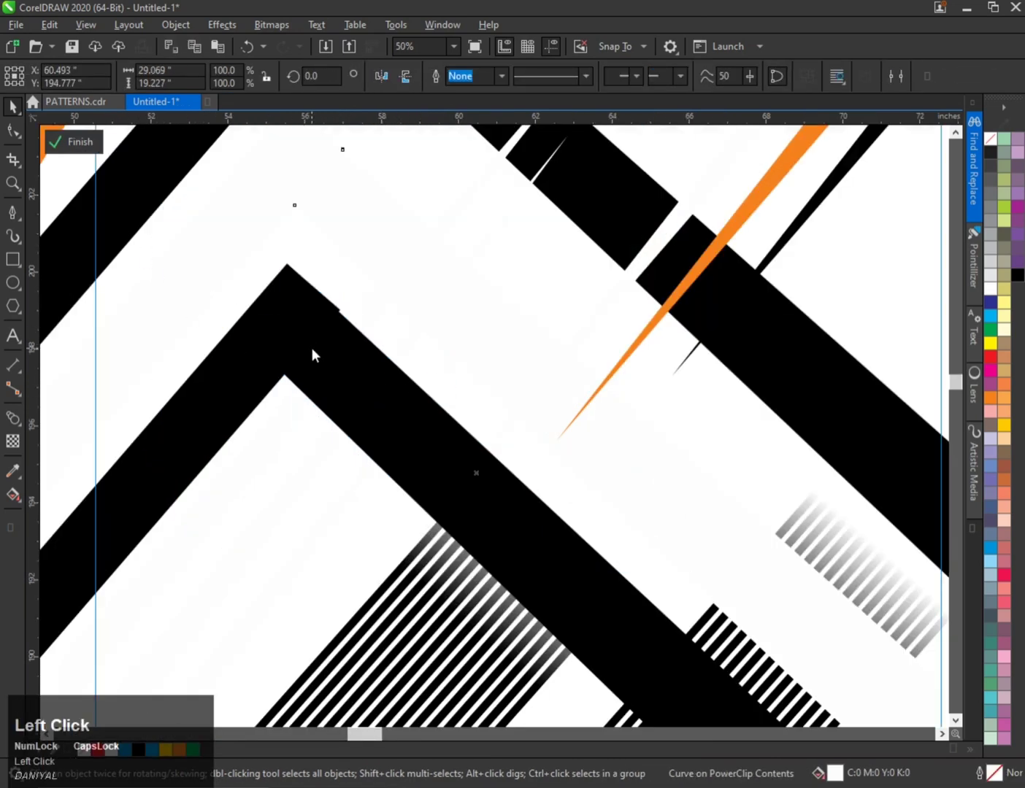
left_click(13, 133)
scroll(322, 307, "up", 2)
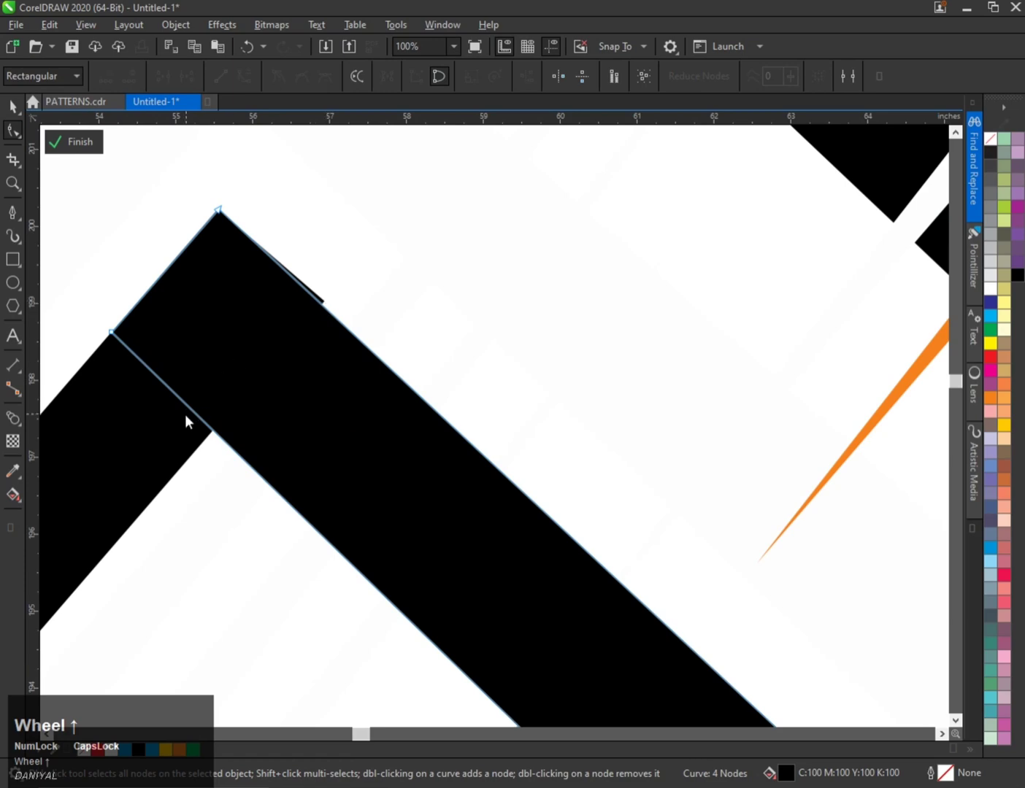
left_click(325, 313)
left_click(324, 312)
left_click(322, 307)
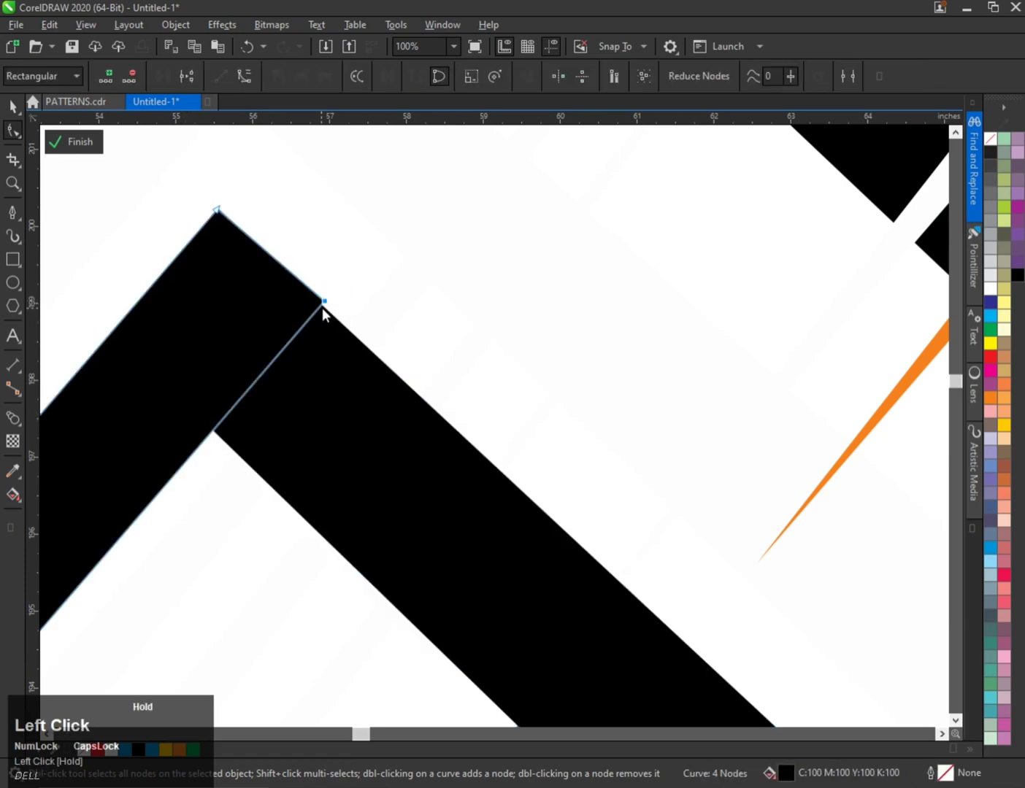
scroll(322, 307, "up", 2)
left_click_drag(326, 294, 321, 301)
scroll(321, 301, "down", 3)
key("ctrl+space")
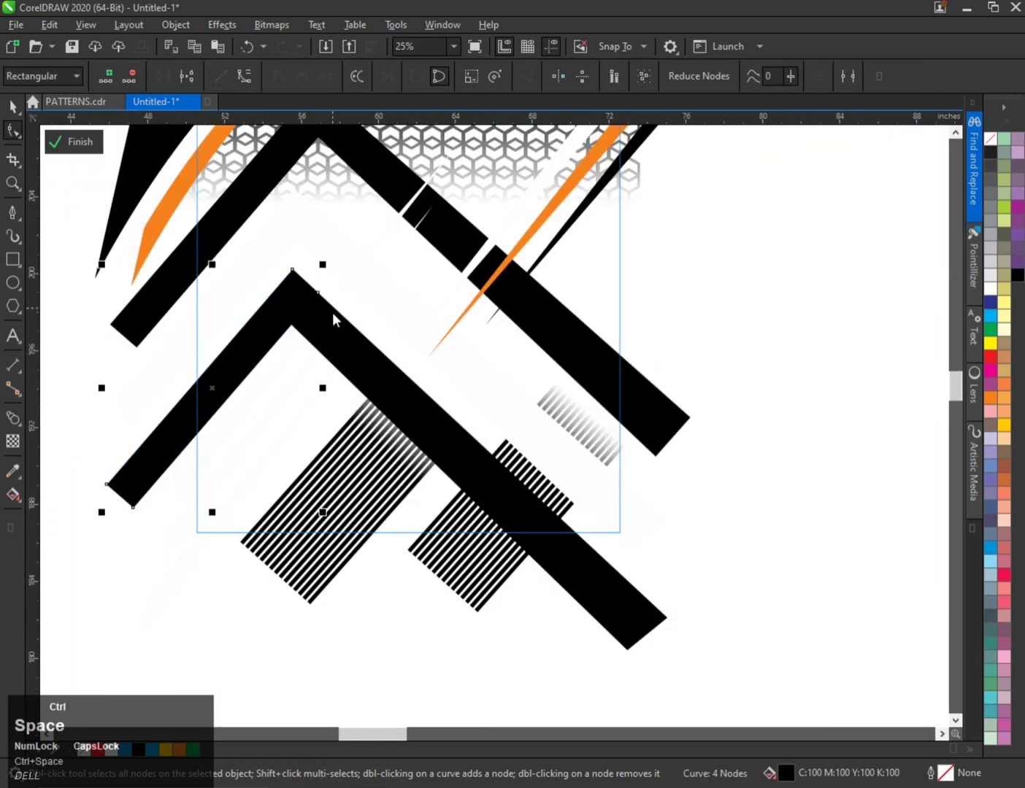
Step: Shift the new black bar's lower-end corner node slightly to even its width, and select it together with the lower black slanted bar
left_click(374, 353)
left_click(13, 131)
left_click(627, 649)
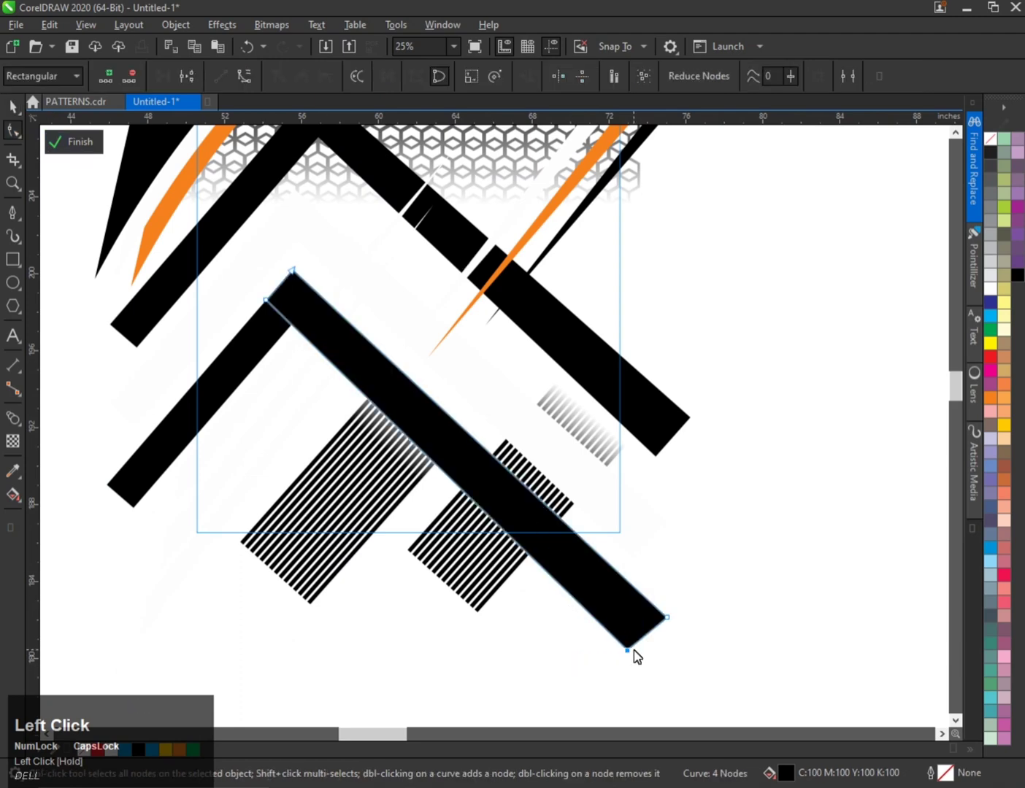
scroll(632, 649, "up", 1)
left_click_drag(622, 649, 632, 641)
scroll(545, 626, "down", 1)
key("ctrl+space")
left_click(281, 451, "shift")
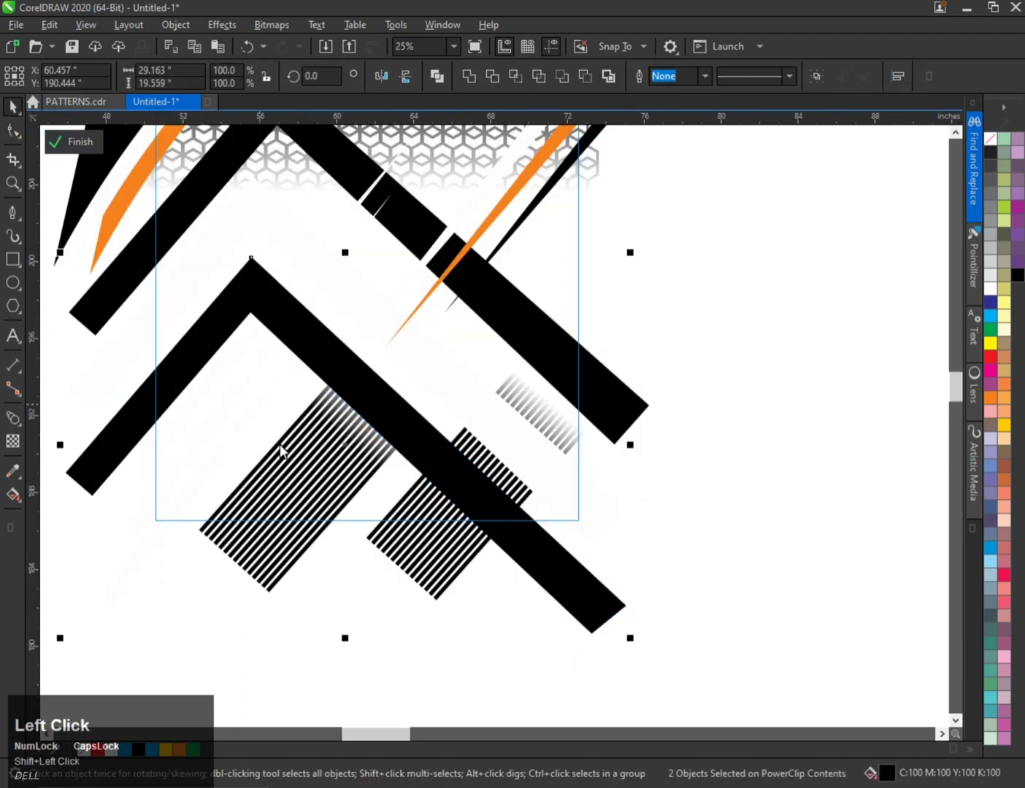
Step: Weld the two selected black bars into a single chevron and finish editing the panel's PowerClip
left_click(467, 76)
left_click(752, 440)
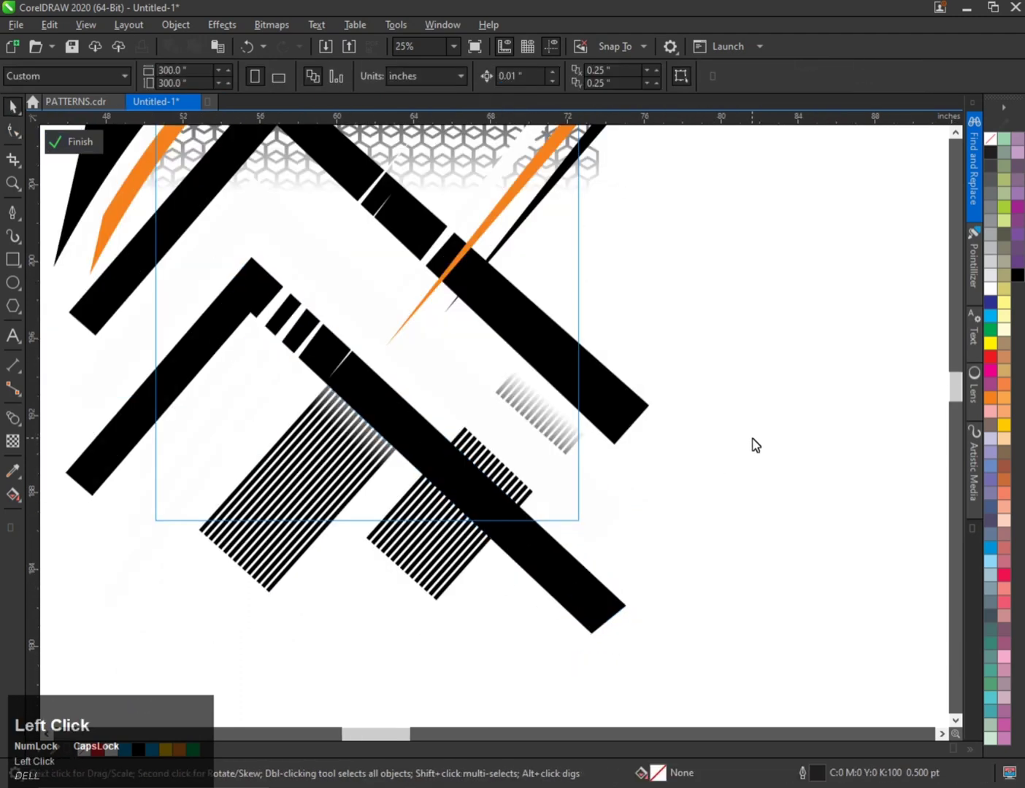
key("f")
scroll(246, 540, "down", 1)
scroll(291, 550, "down", 2)
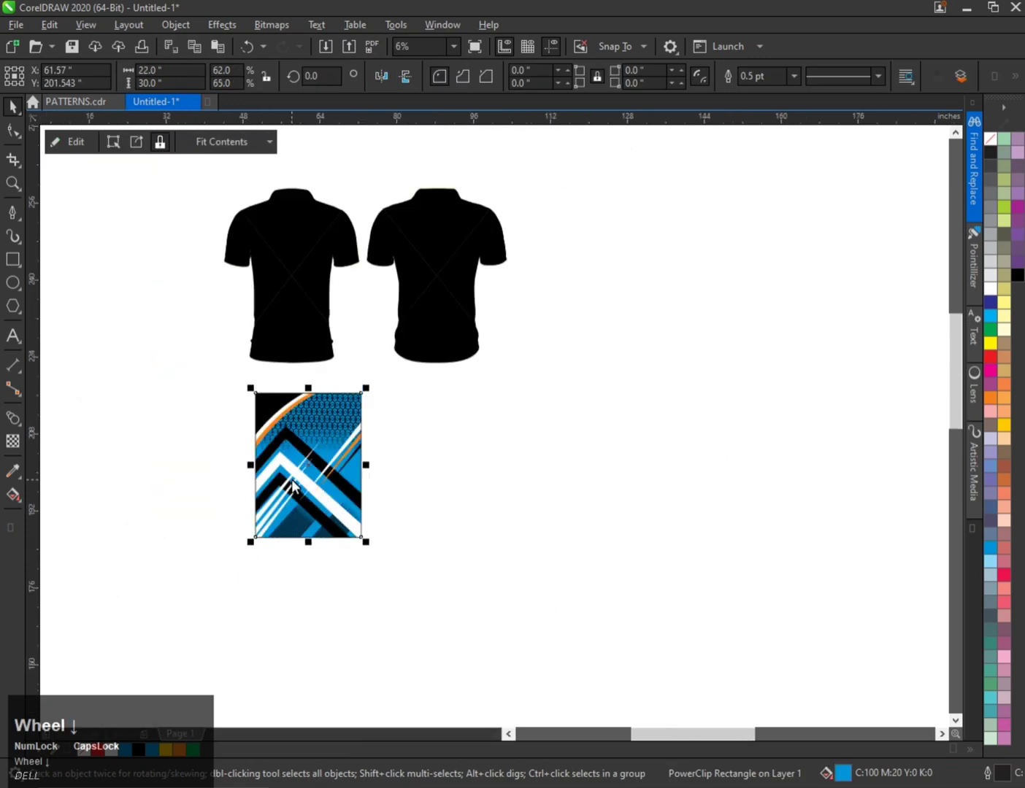
Step: Select the jersey panel and set its height to 36 inches, keeping the 22-inch width
scroll(346, 524, "up", 1)
left_click(334, 425)
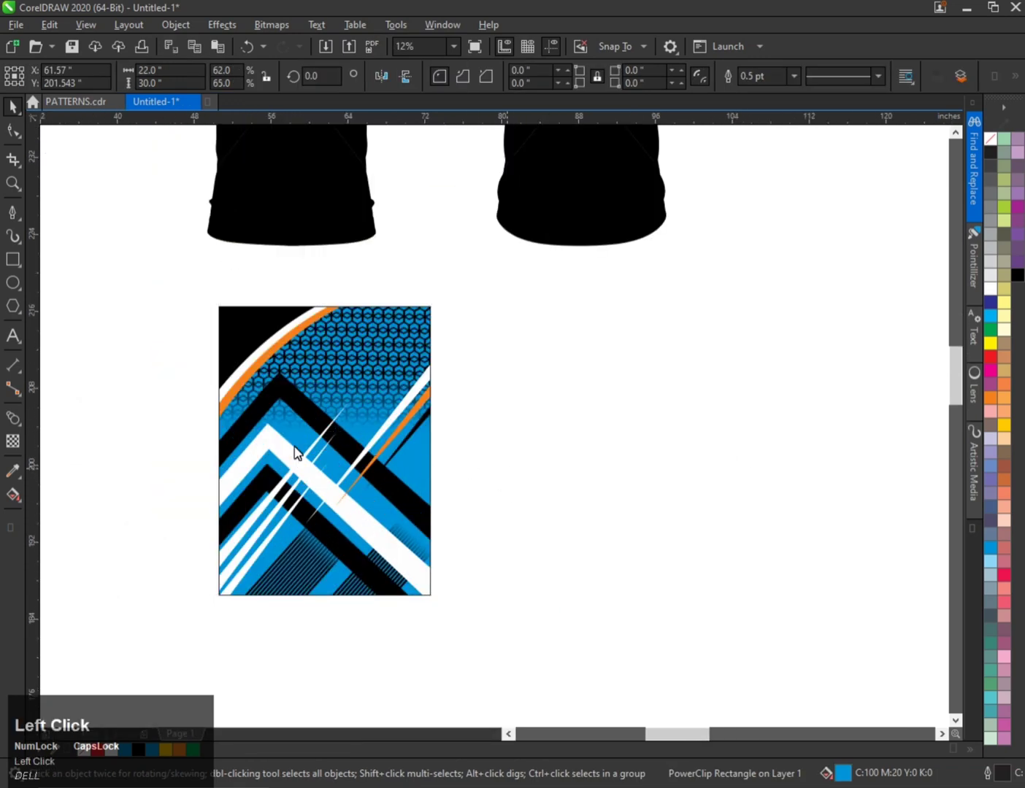
scroll(293, 451, "up", 1)
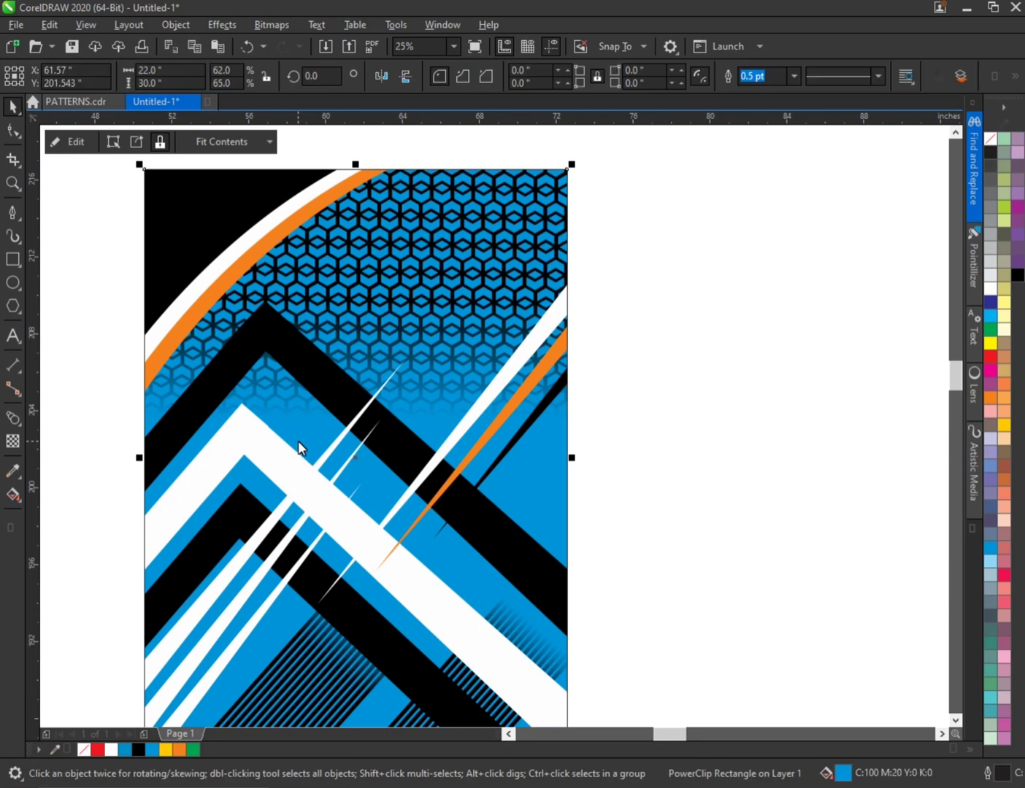
scroll(298, 448, "down", 1)
scroll(303, 459, "up", 1)
scroll(314, 475, "down", 1)
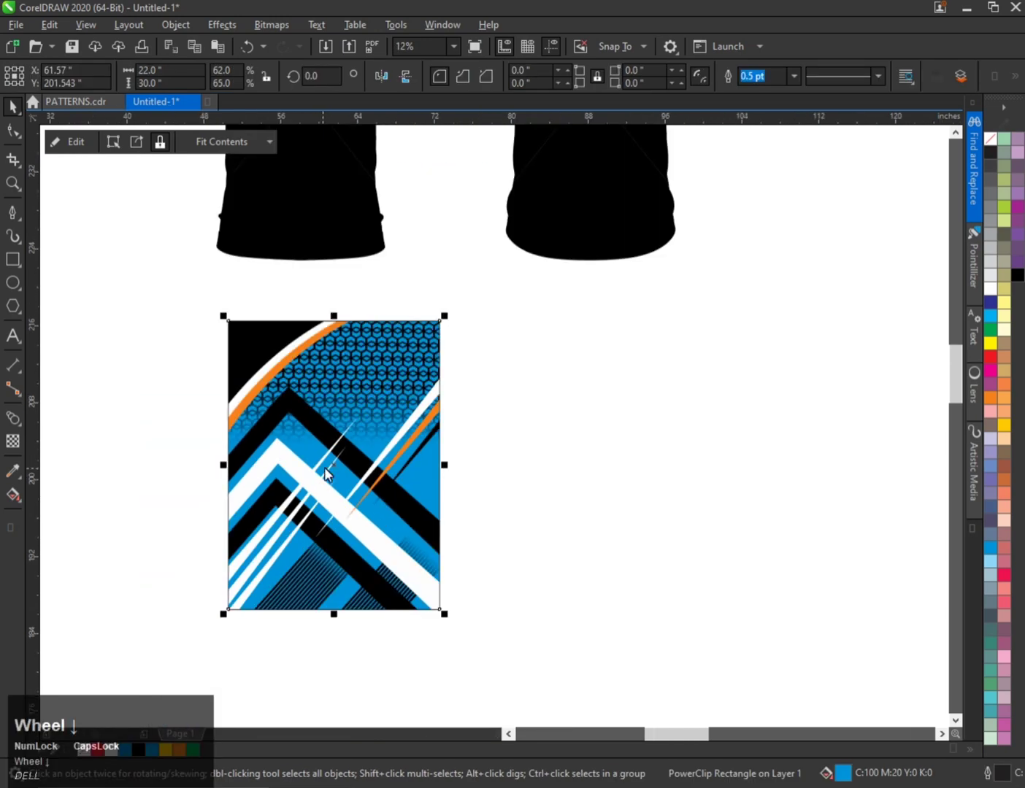
key("ctrl")
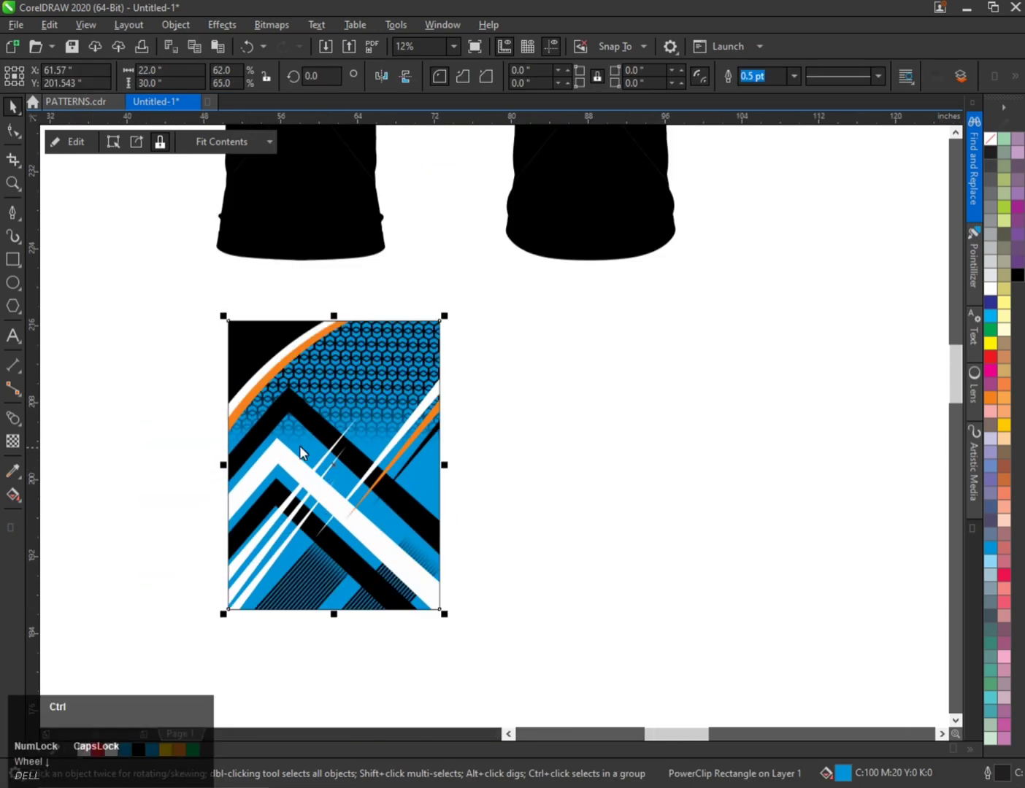
left_click(162, 86)
type("36")
key("Return")
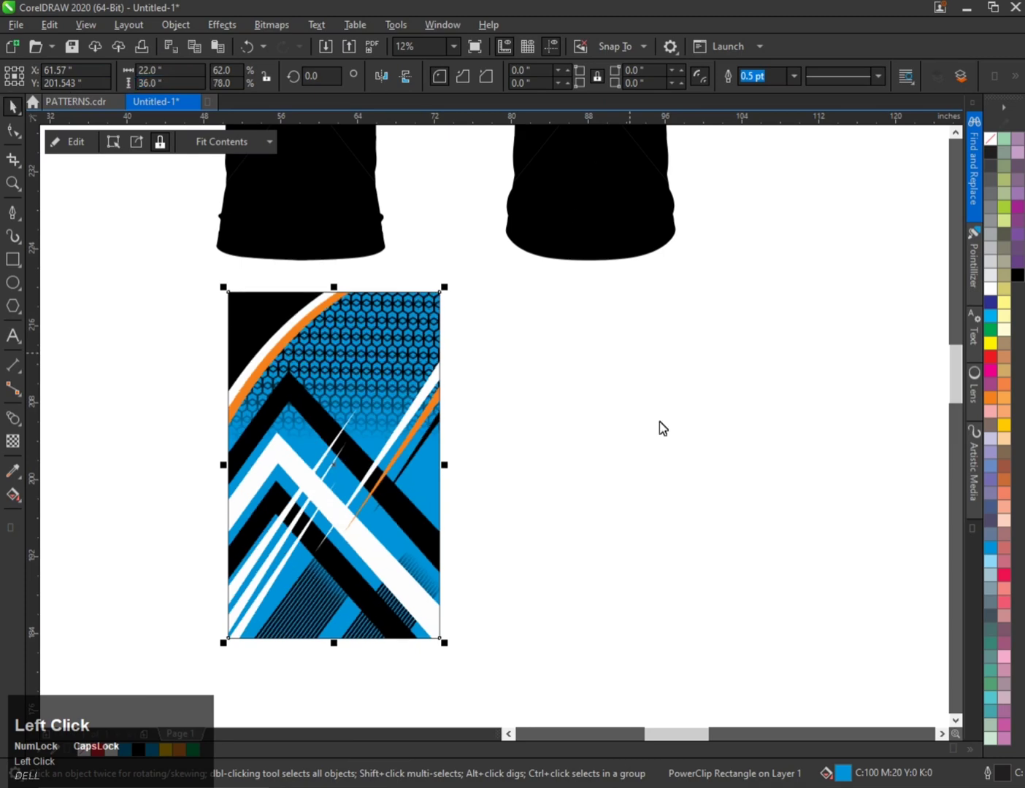
Step: Create a horizontally mirrored copy of the panel beside the original and move it slightly away
key("ctrl")
right_click(502, 450)
left_click_drag(226, 466, 538, 429)
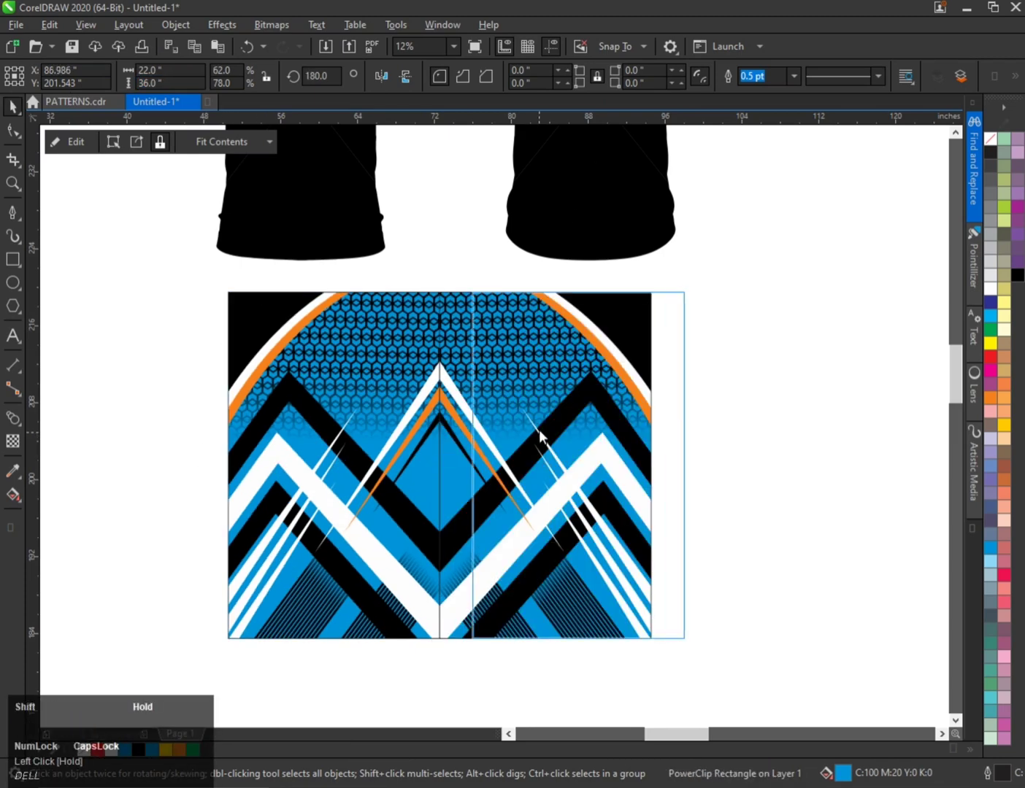
Step: Centre the original panel horizontally and vertically on the black front shirt shape
scroll(395, 465, "down", 1)
left_click(382, 401)
left_click(362, 295, "shift")
key("c")
key("e")
Step: Centre the mirrored panel horizontally and vertically on the black back shirt shape
left_click(475, 431)
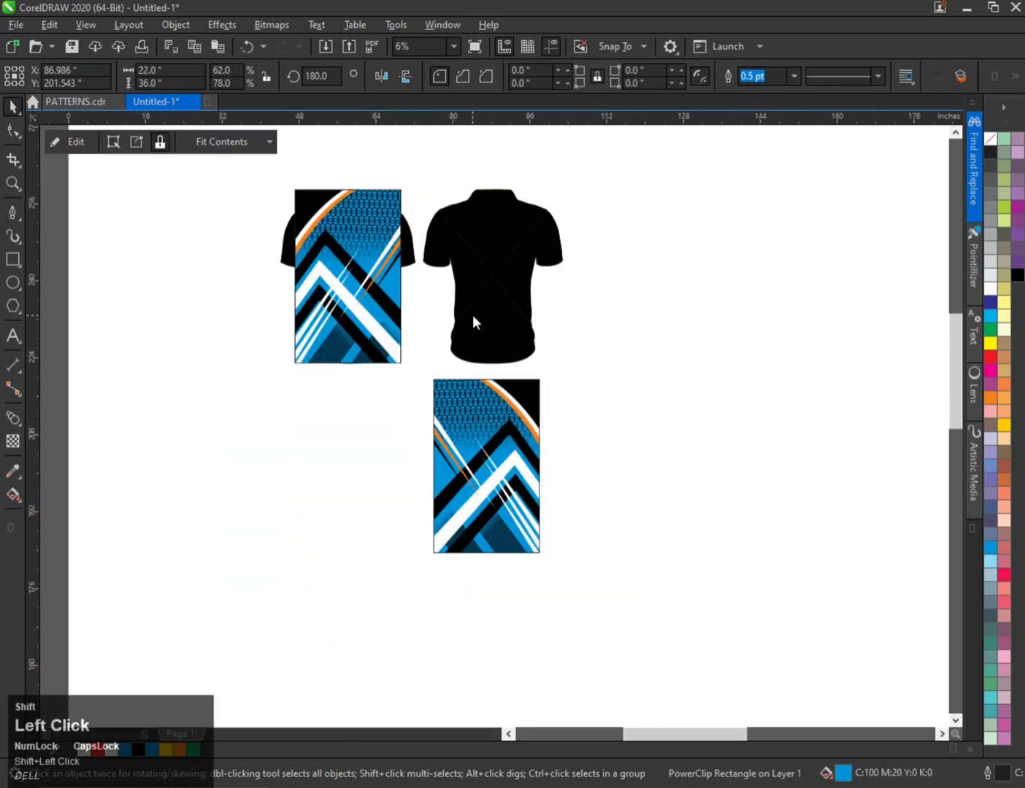
left_click(472, 314, "shift")
key("c")
key("e")
Step: Cut the original panel, paste it into the front shirt's PowerClip contents and finish editing
scroll(401, 230, "up", 1)
right_click(321, 219)
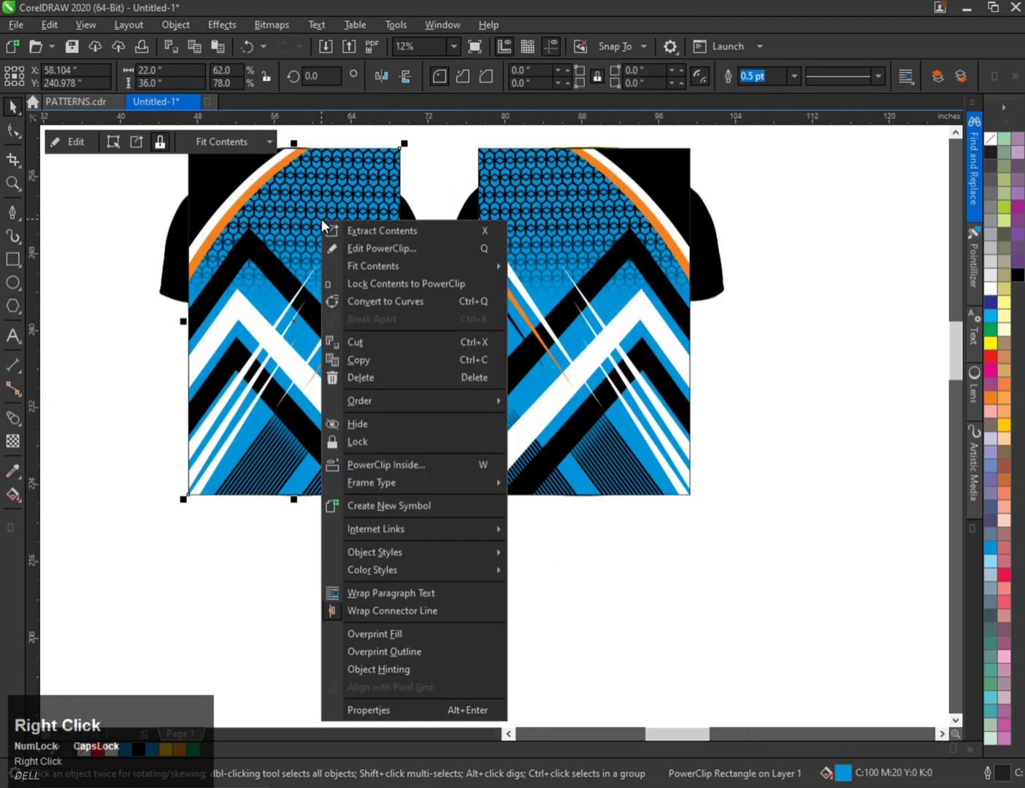
left_click(366, 341)
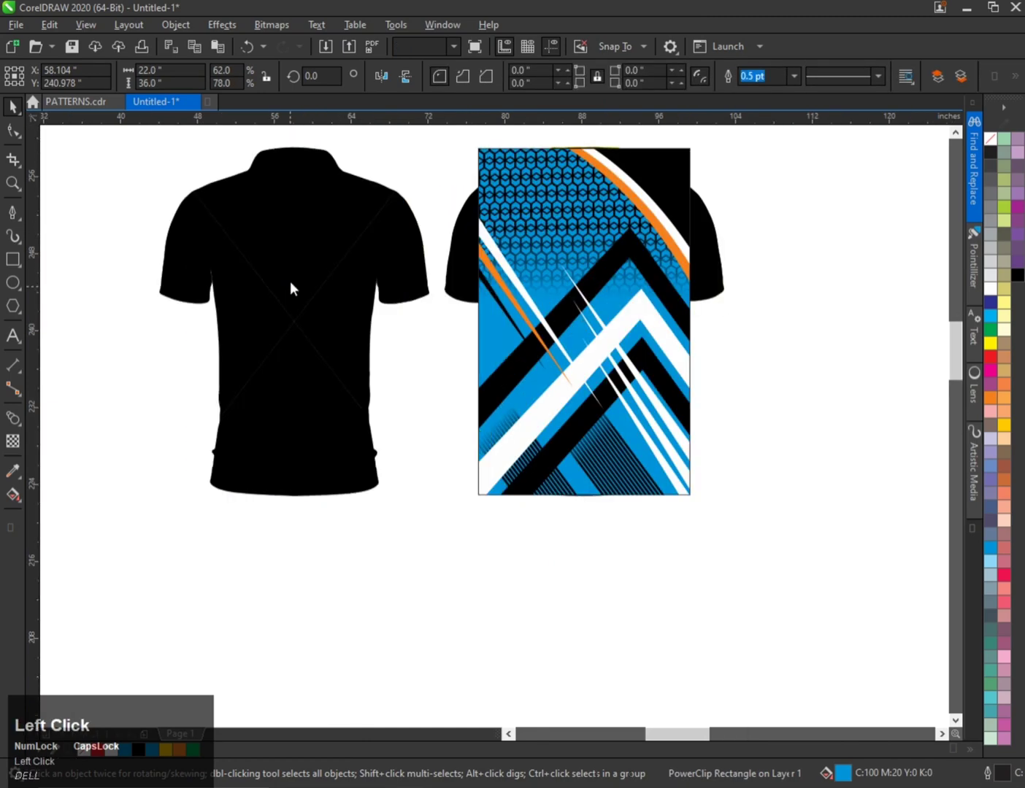
right_click(291, 283)
right_click(300, 269)
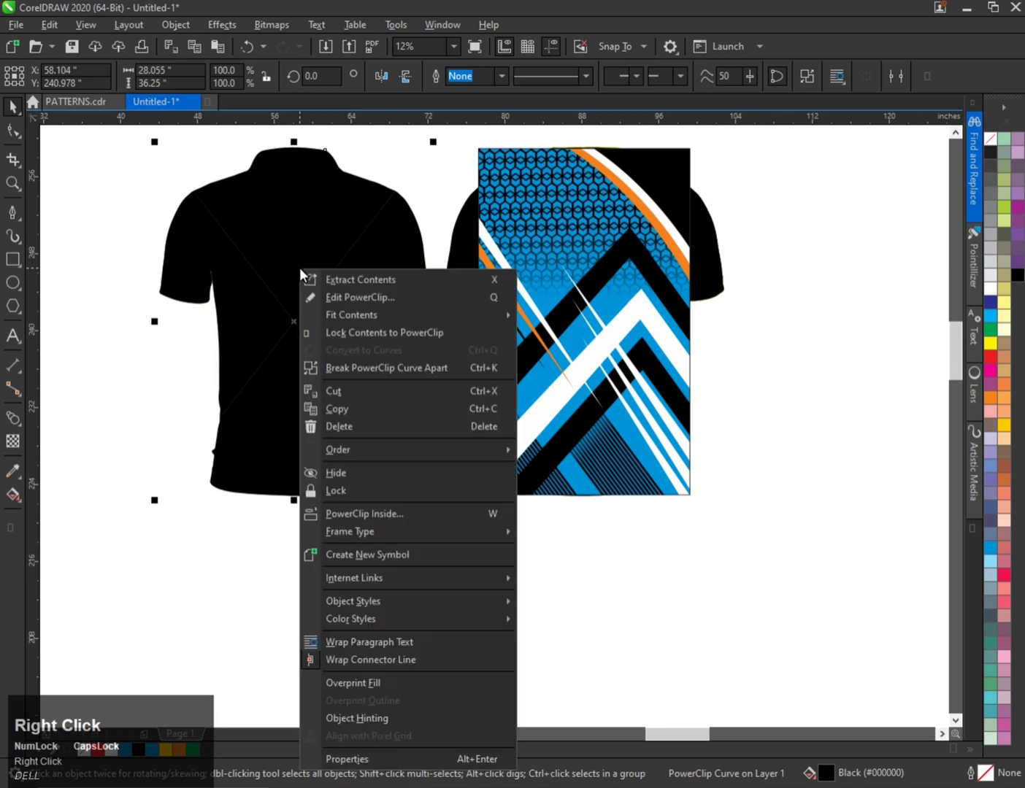
left_click(353, 297)
right_click(297, 299)
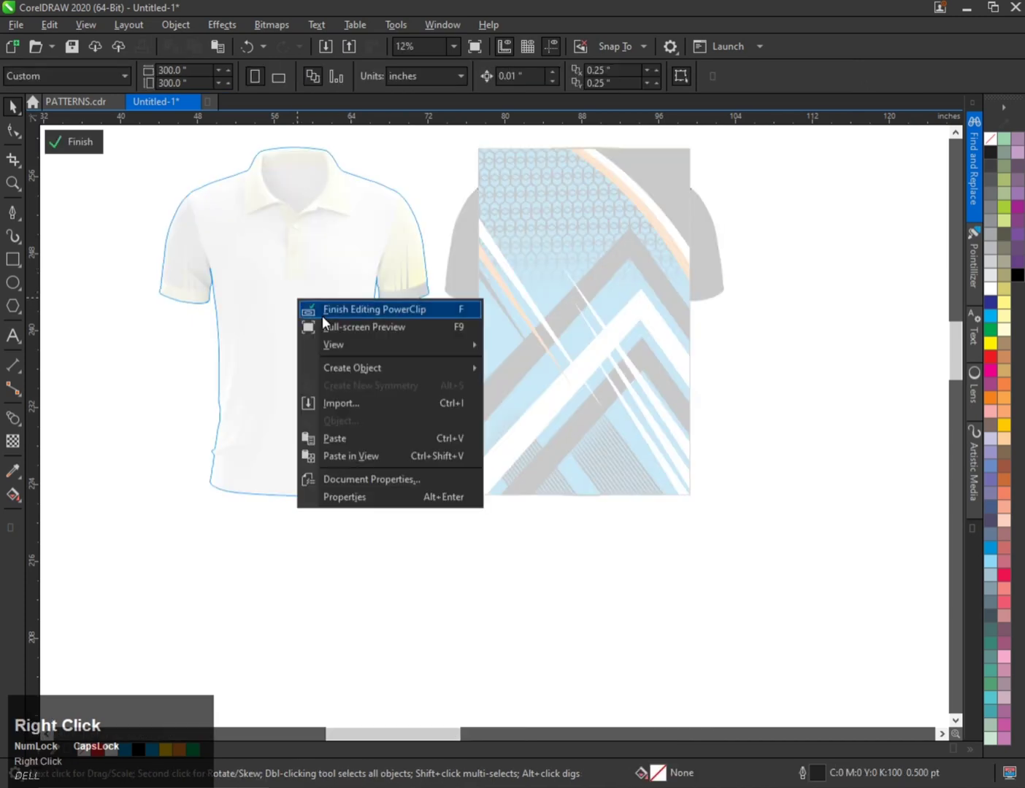
left_click(339, 438)
key("f")
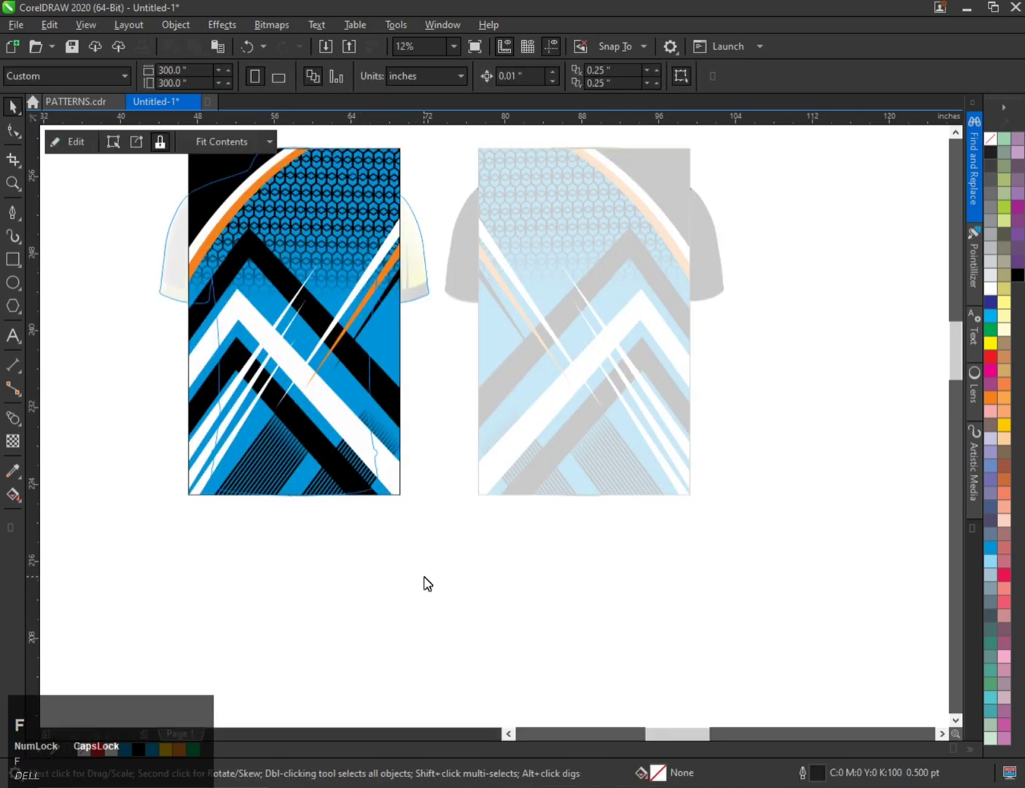
Step: Cut the mirrored panel, paste it into the back shirt's PowerClip contents and finish editing
right_click(584, 300)
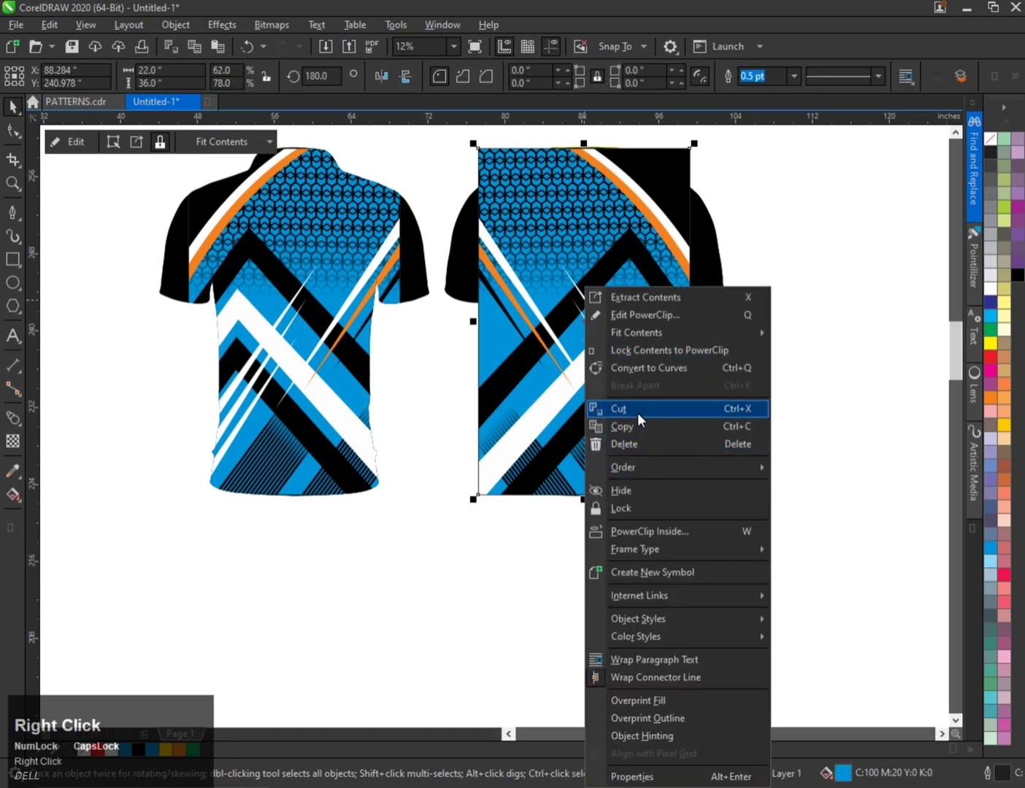
left_click(637, 412)
right_click(552, 253)
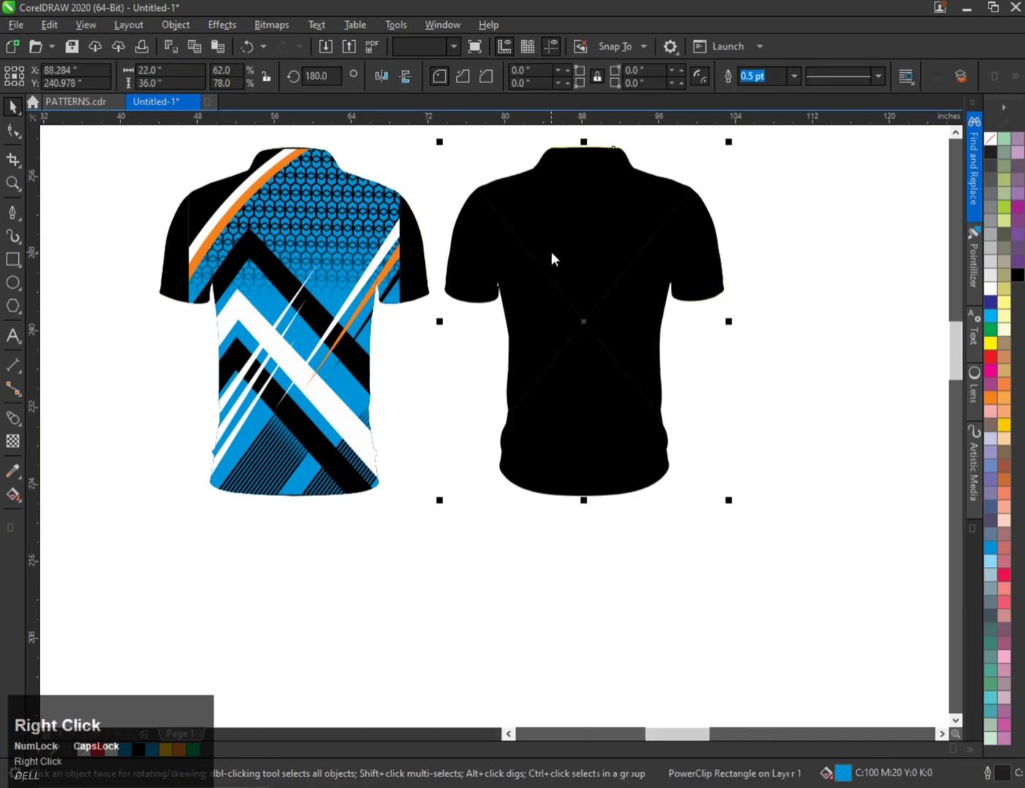
left_click(632, 281)
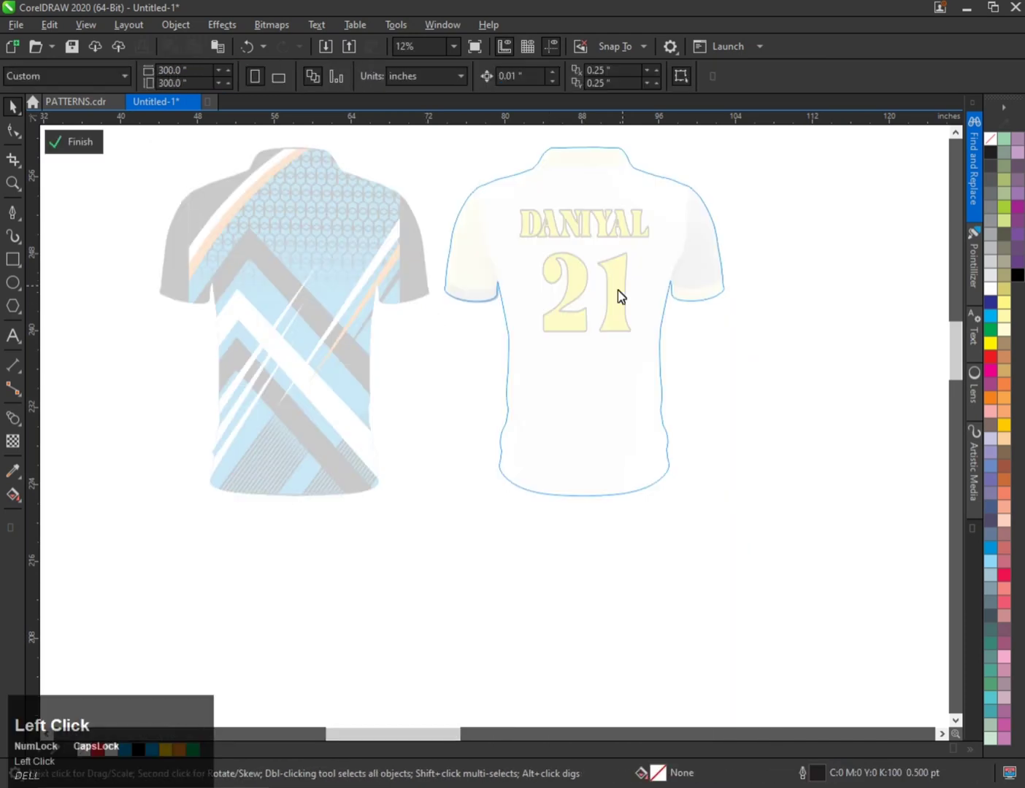
right_click(716, 333)
left_click(758, 476)
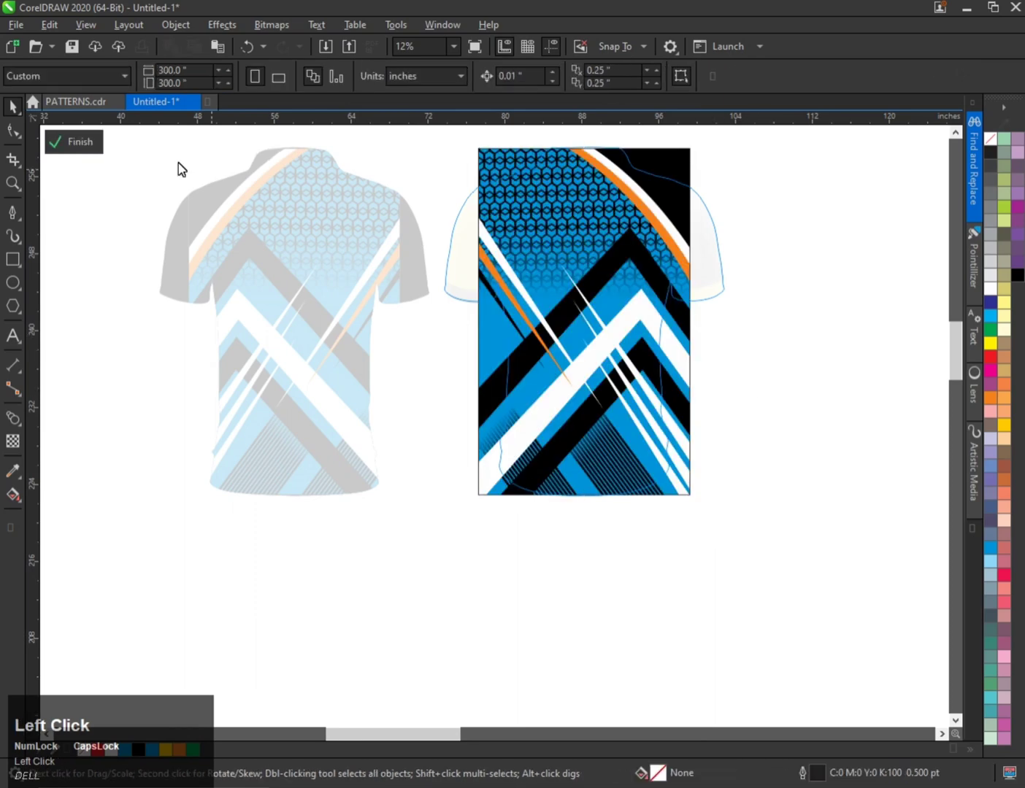
left_click(103, 149)
Step: Select both the front and back shirt shapes and send them to the back of the layer
left_click(664, 319)
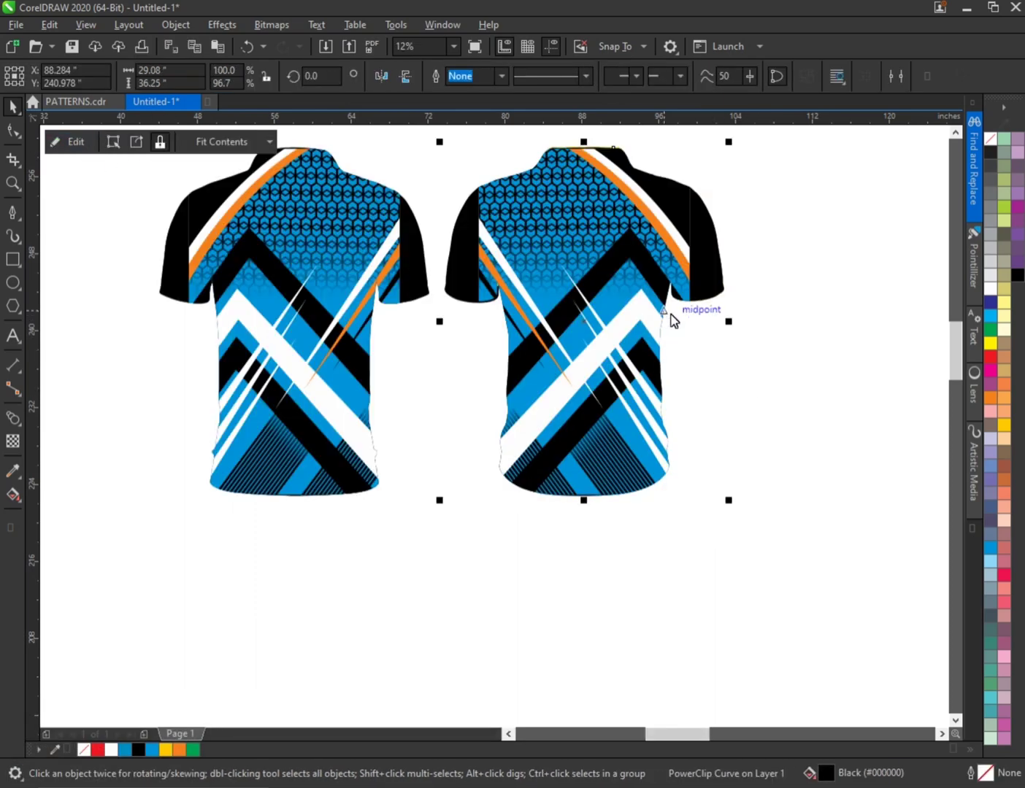
left_click(301, 312)
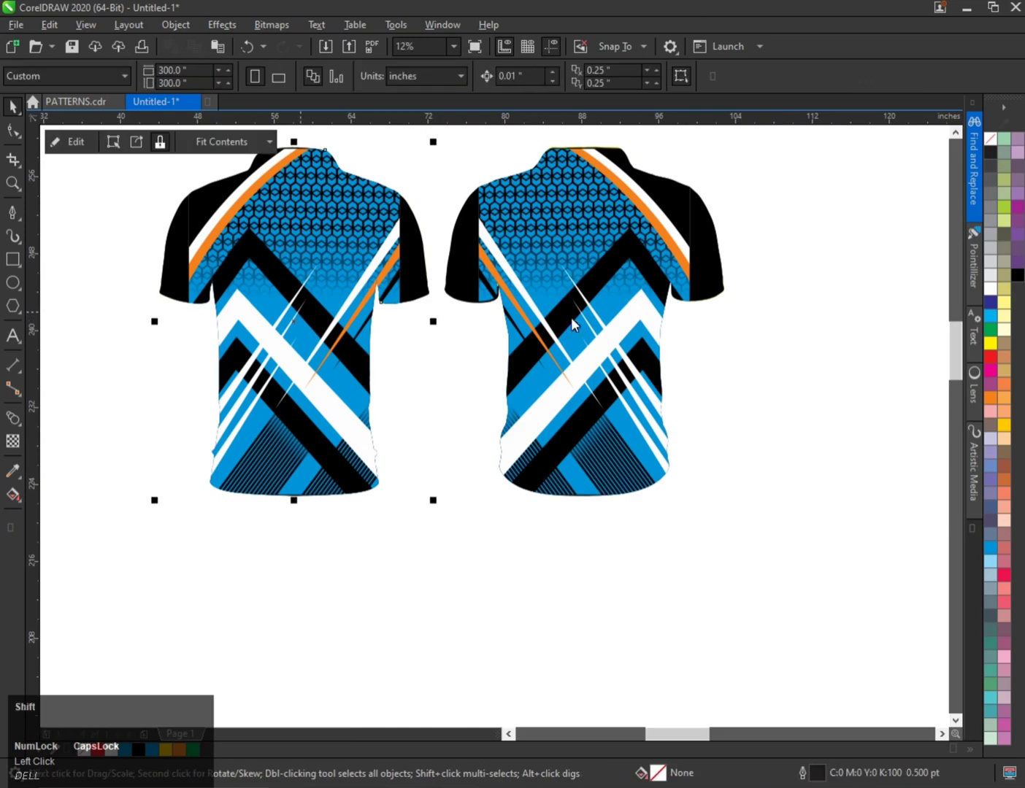
key("shift+Page_Down")
scroll(247, 352, "down", 1)
scroll(247, 281, "up", 1)
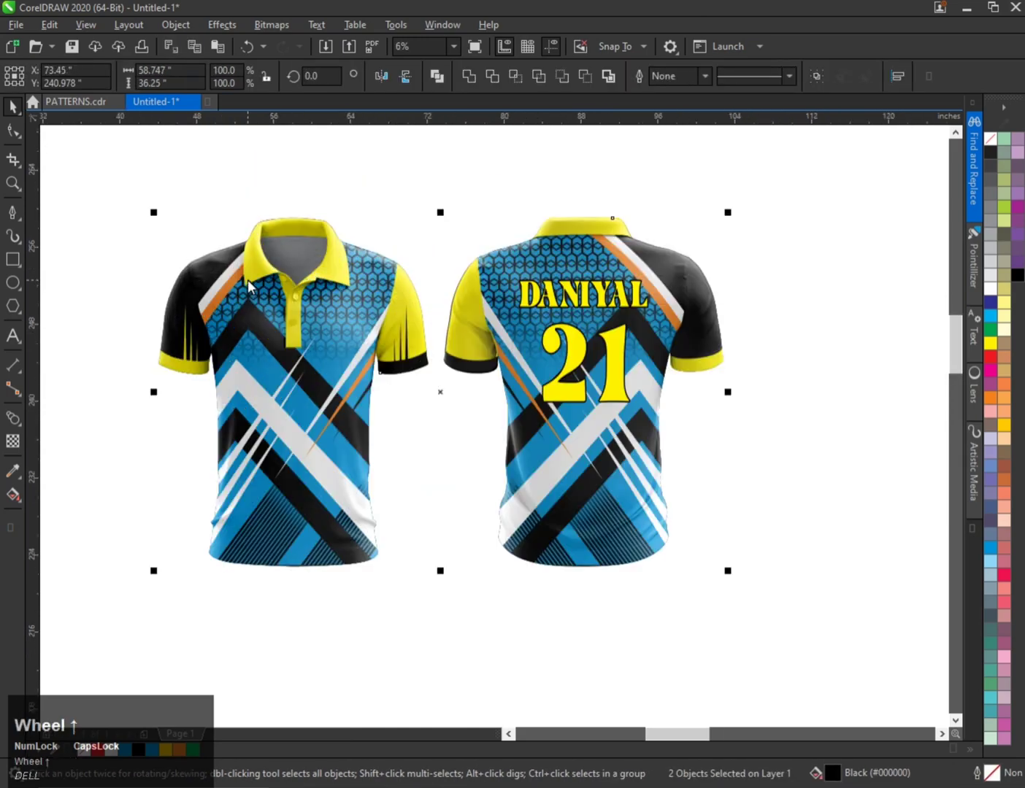
scroll(299, 307, "up", 1)
scroll(319, 319, "down", 1)
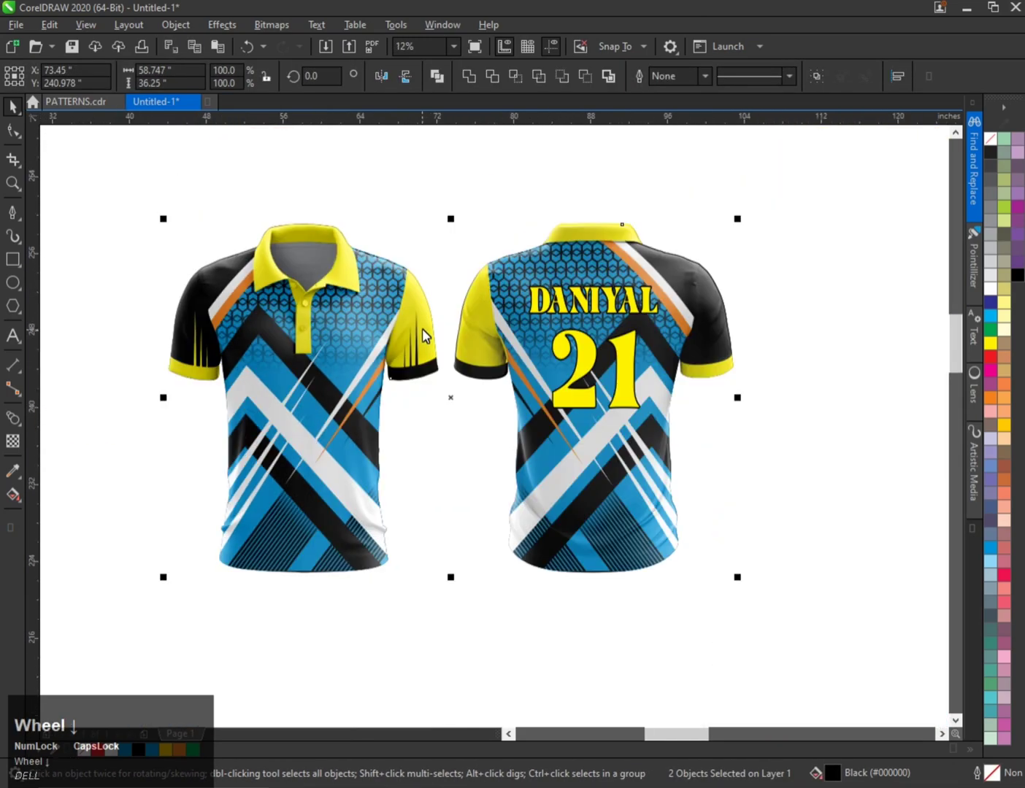
Step: Extract the group of black spikes from the front shirt's yellow sleeve PowerClip and delete it
left_click(424, 330, "ctrl")
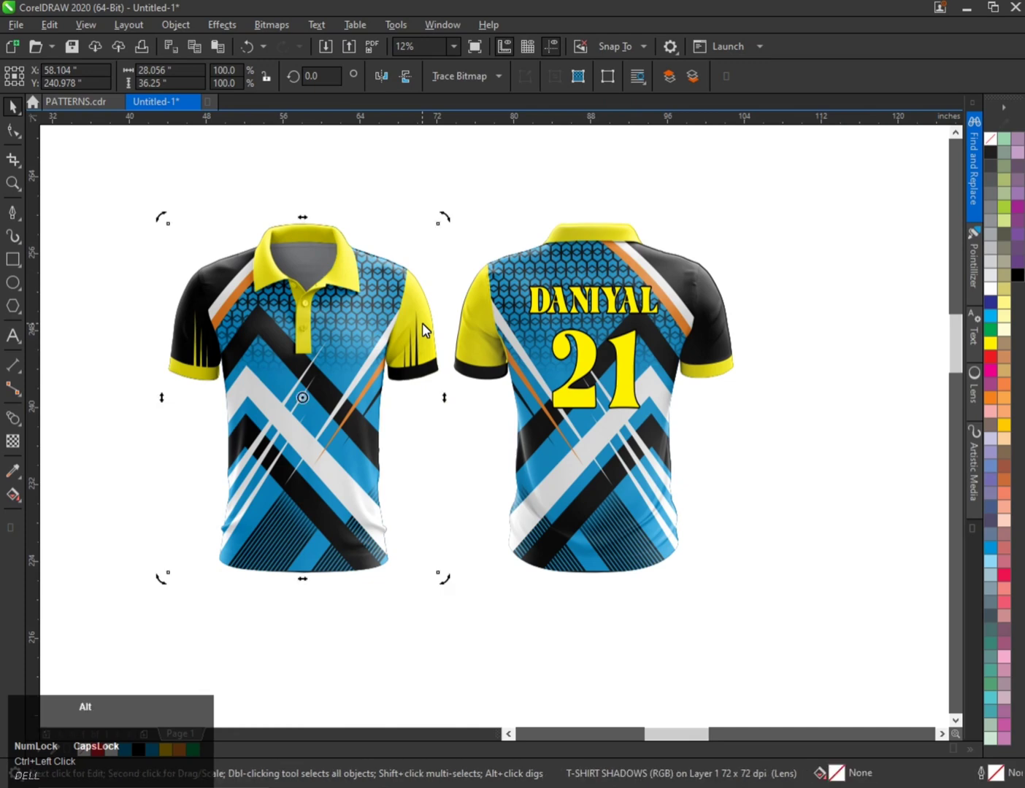
left_click(425, 330, "alt")
key("x")
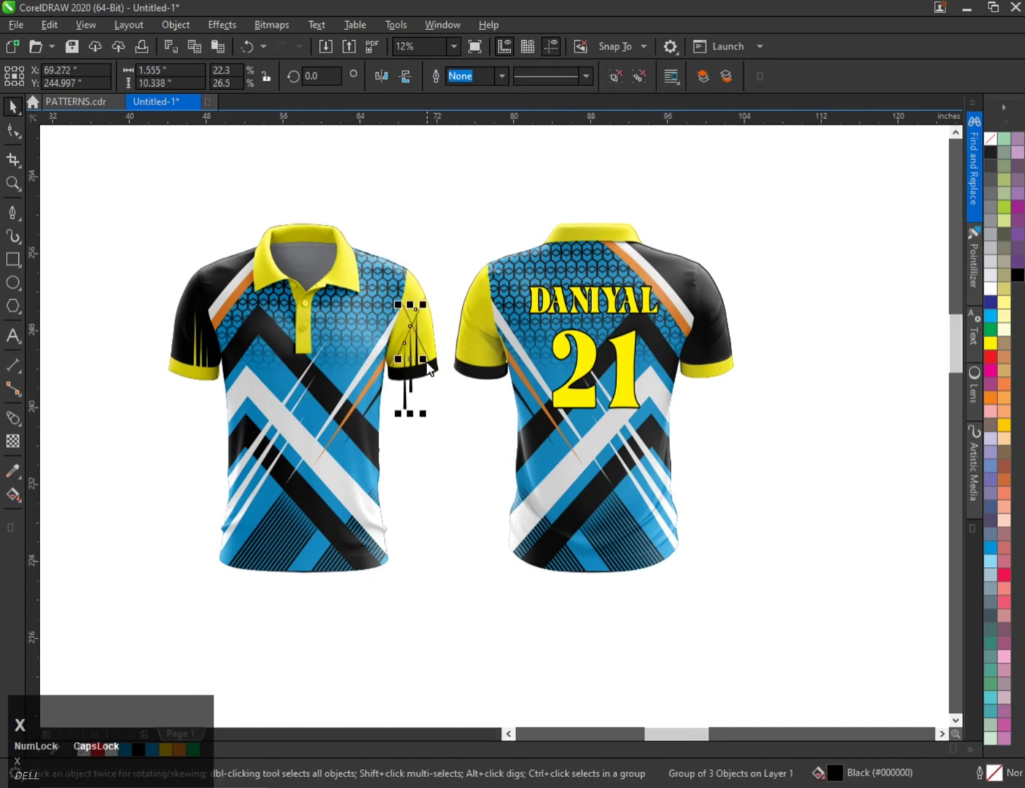
key("Delete")
right_click(416, 327)
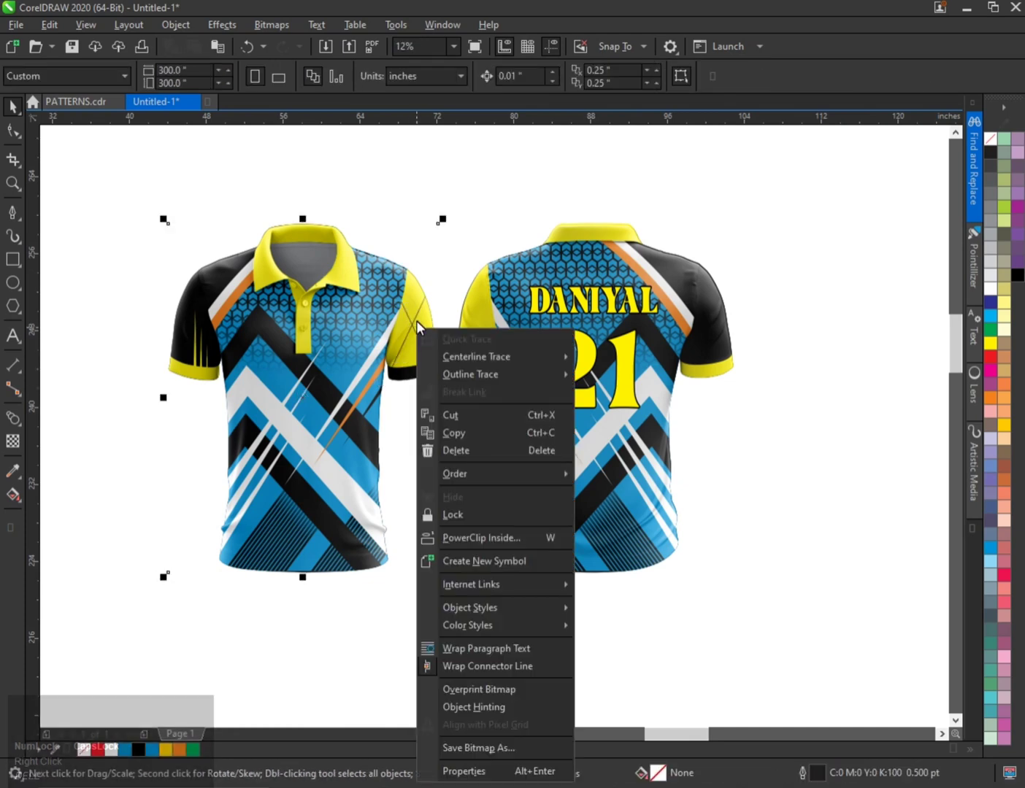
left_click(414, 373)
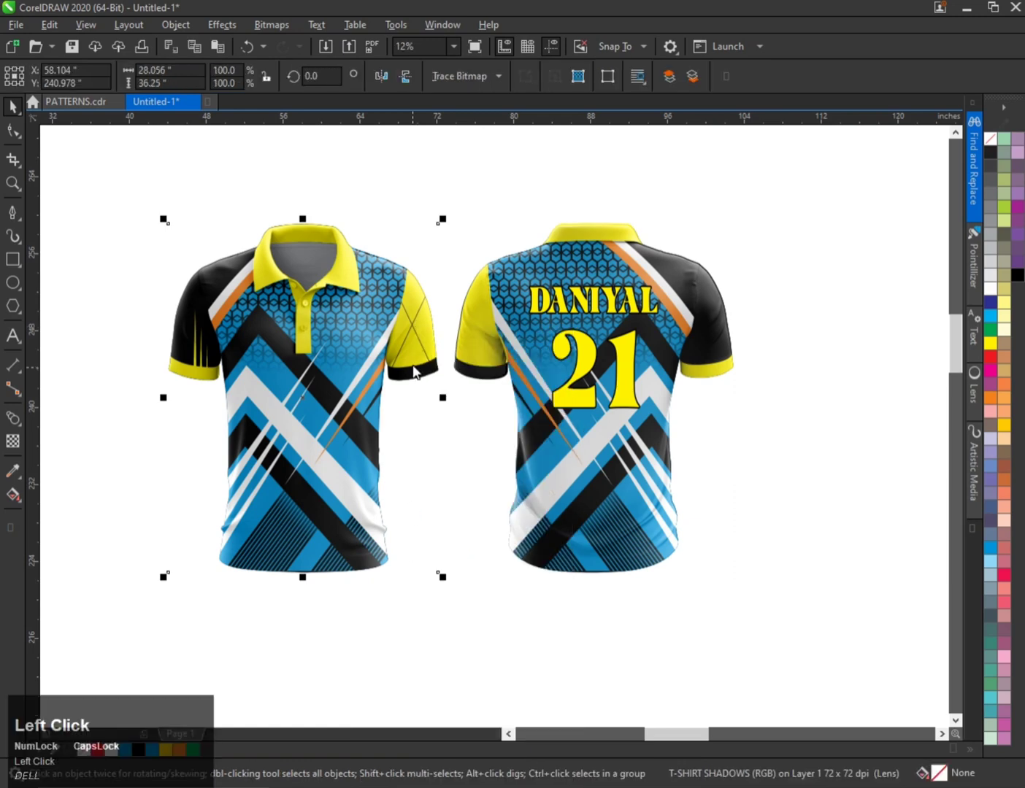
left_click(414, 339, "alt")
right_click(415, 337)
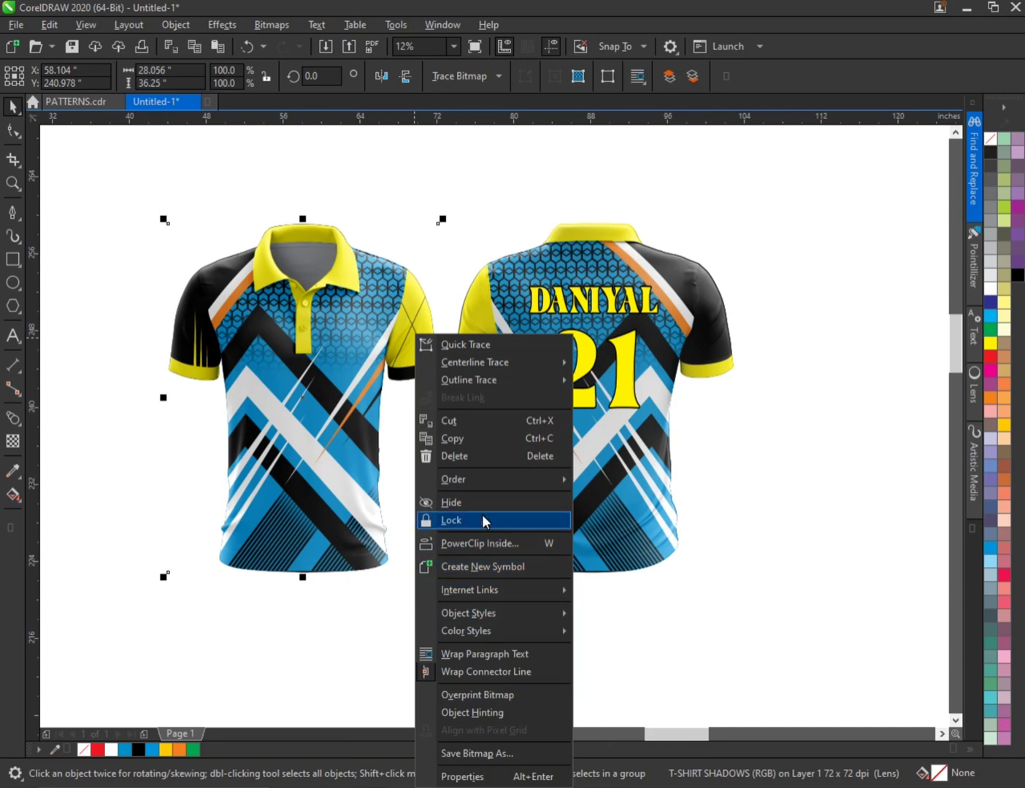
left_click(606, 560)
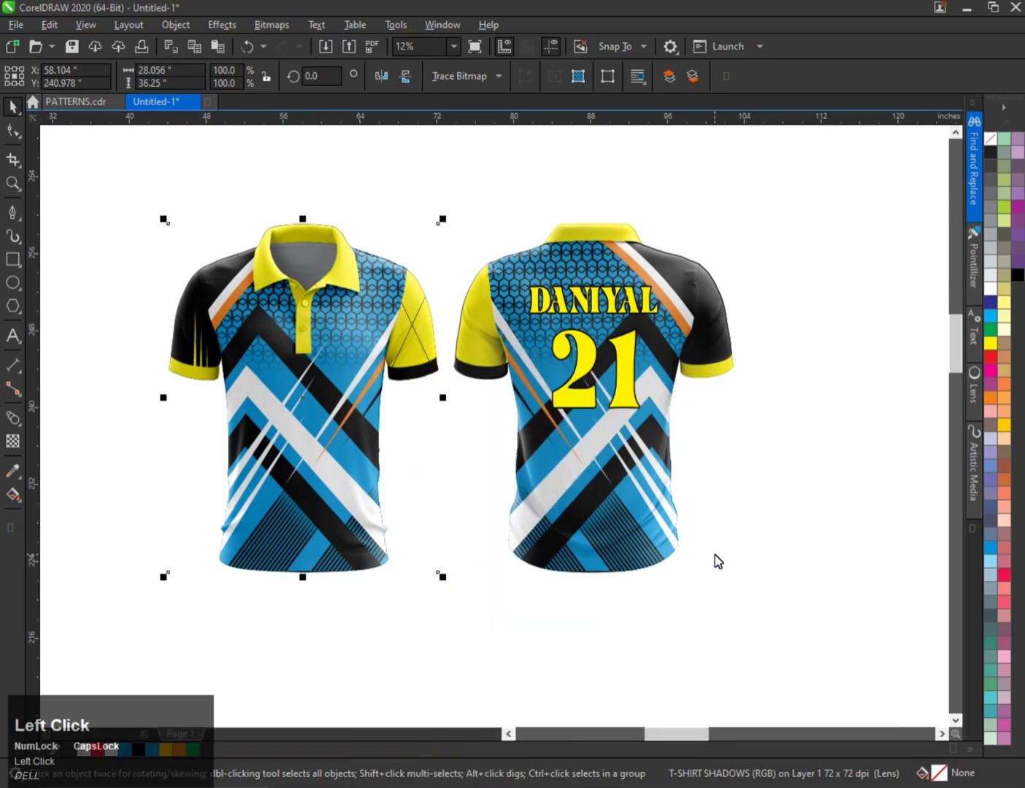
left_click(414, 340, "alt")
left_click(414, 339, "alt")
right_click(413, 336)
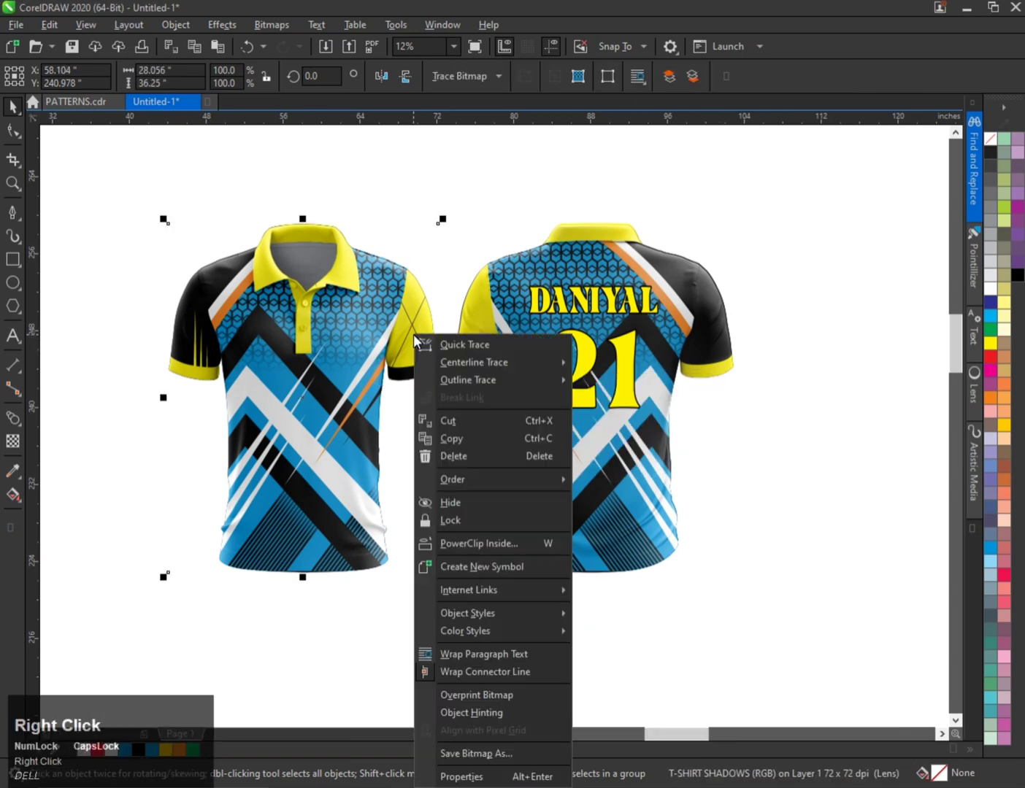
left_click(426, 326)
left_click(426, 327, "alt")
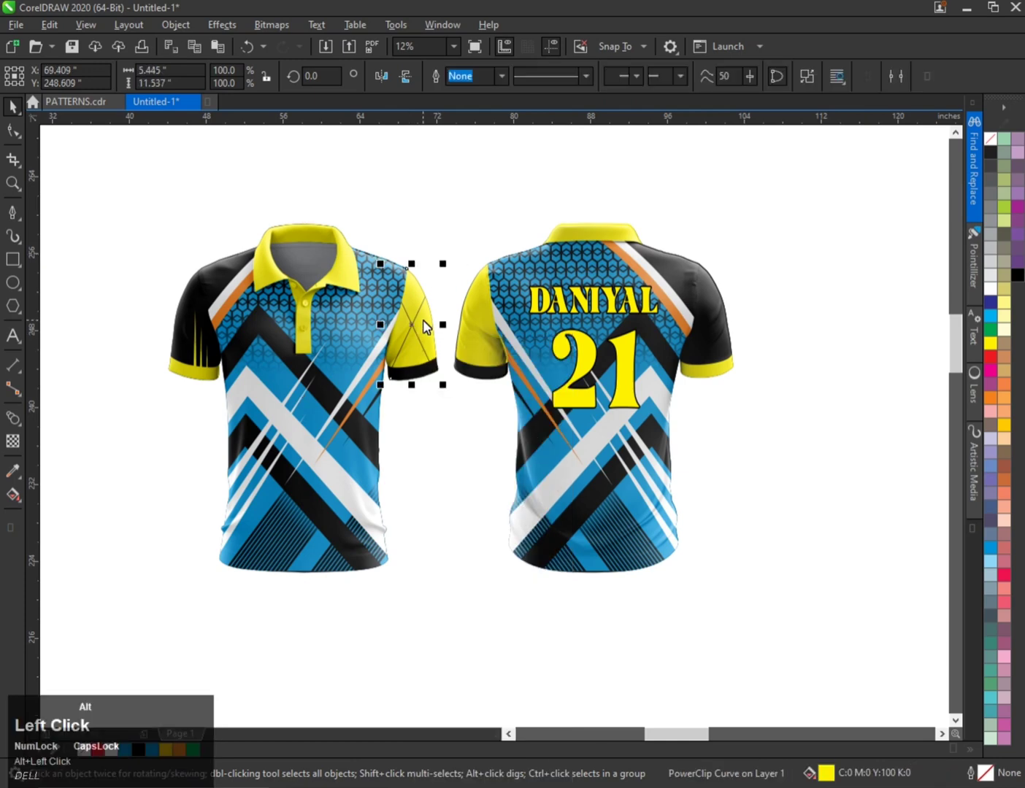
right_click(425, 327)
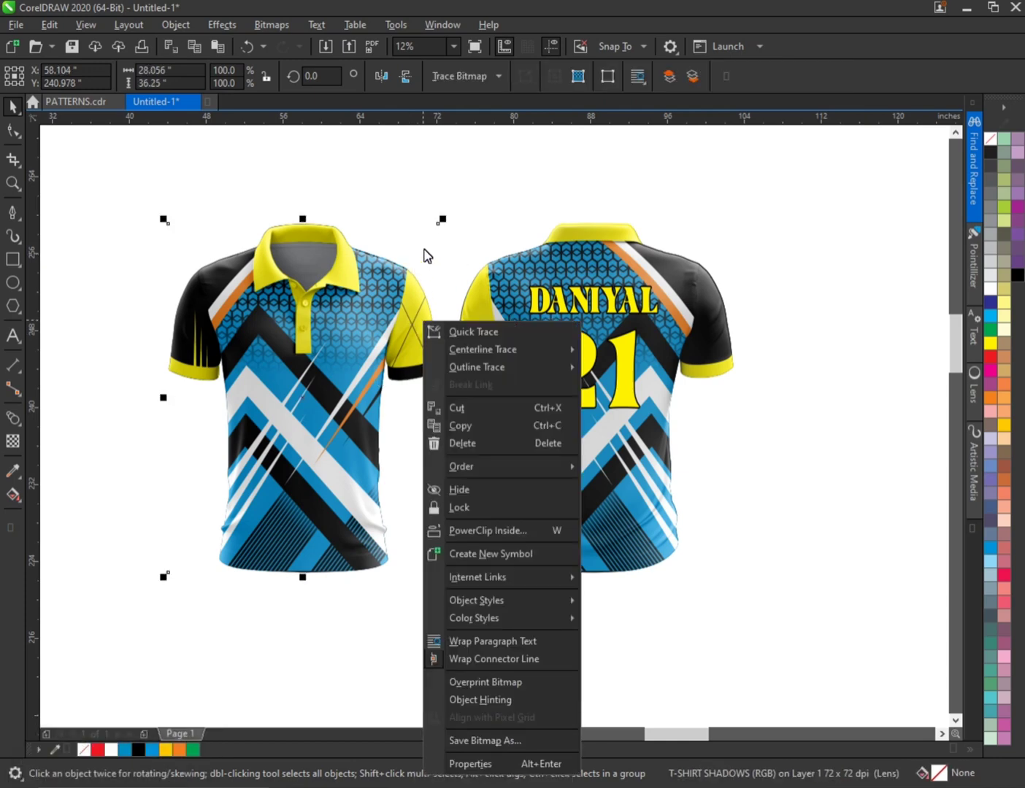
Step: Select the front shirt's yellow sleeve beneath the shadow image and fill it with C100 M20 Y0 K0 blue
left_click(417, 315)
left_click(417, 322, "alt")
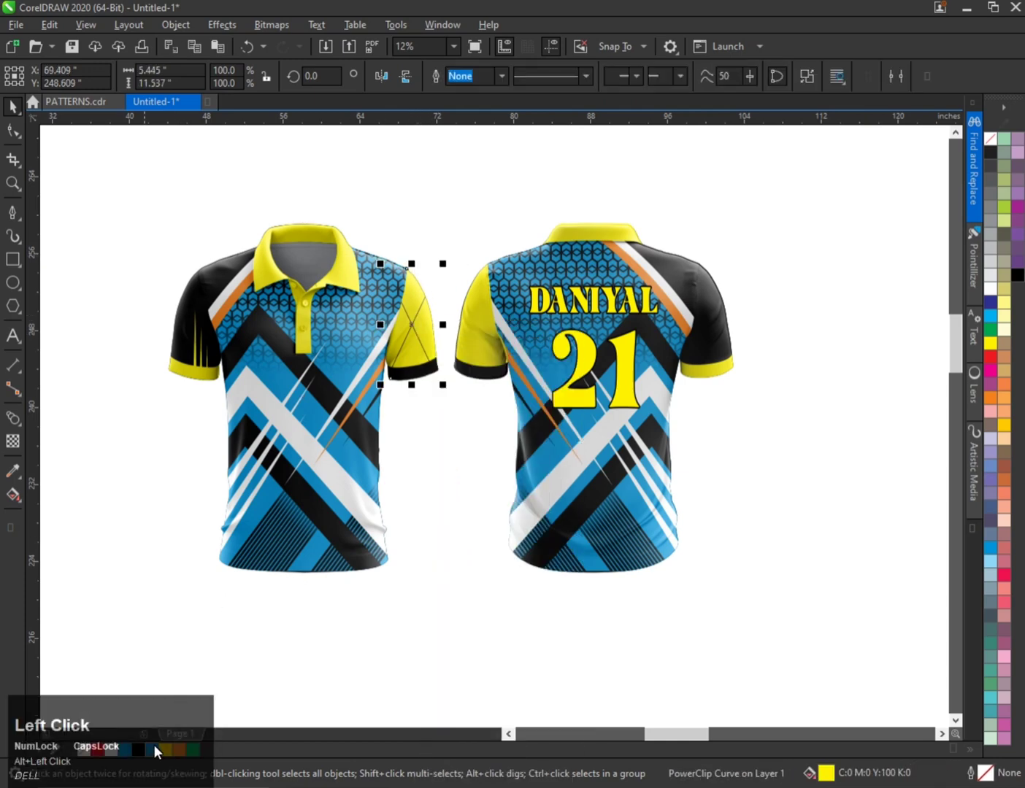
left_click(985, 545)
scroll(419, 325, "up", 1)
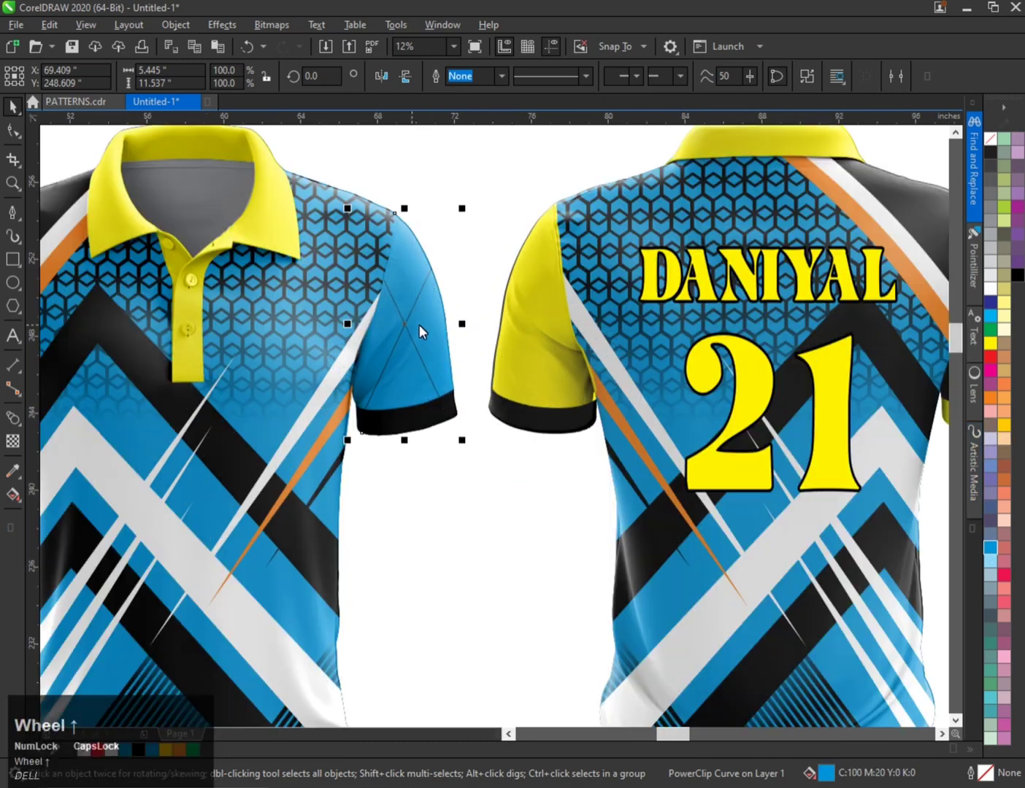
key("q")
left_click(475, 260)
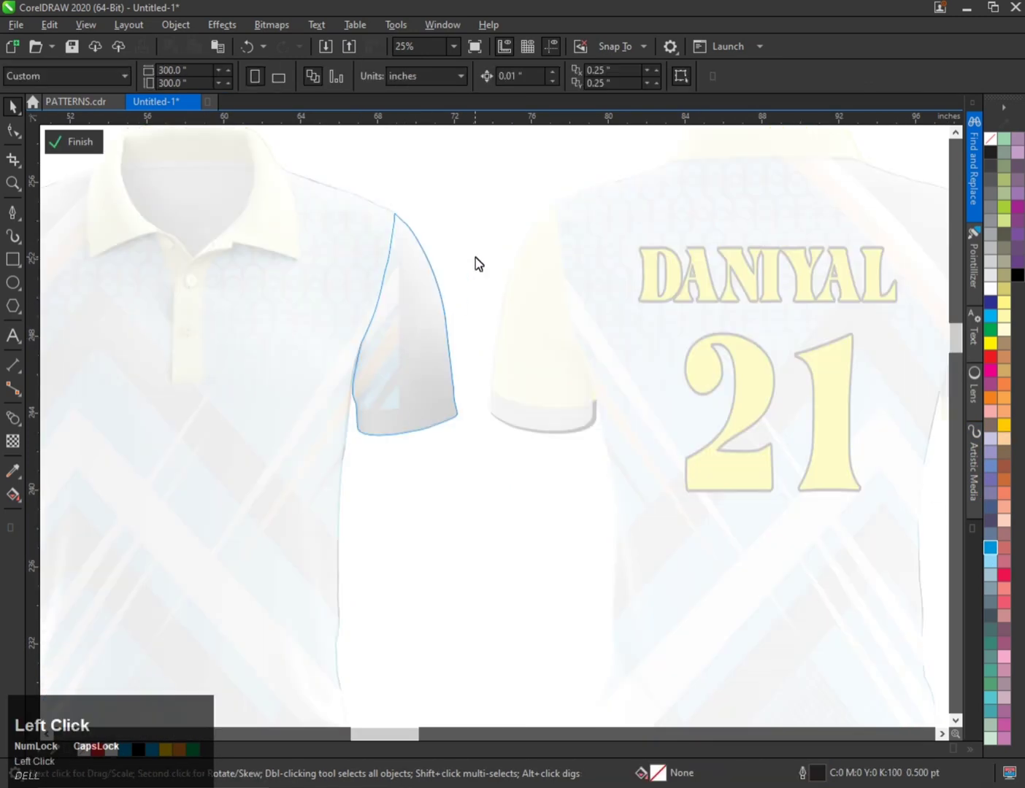
key("f")
right_click(415, 299)
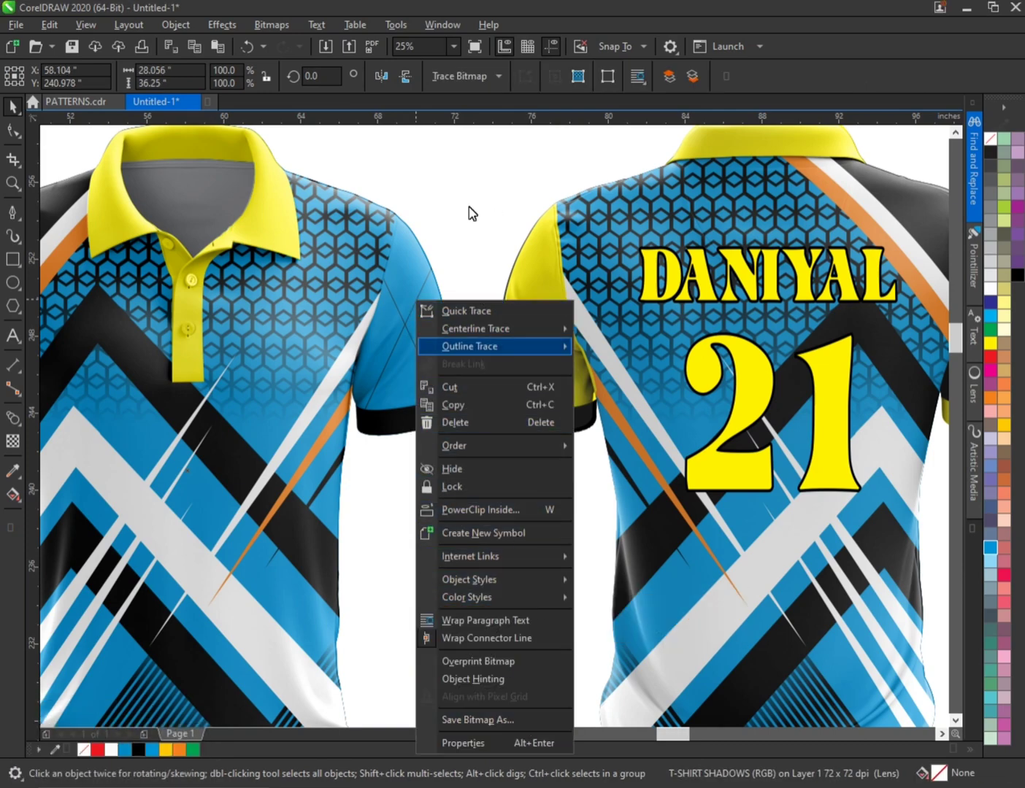
left_click(419, 336)
scroll(419, 338, "down", 2)
scroll(184, 335, "up", 2)
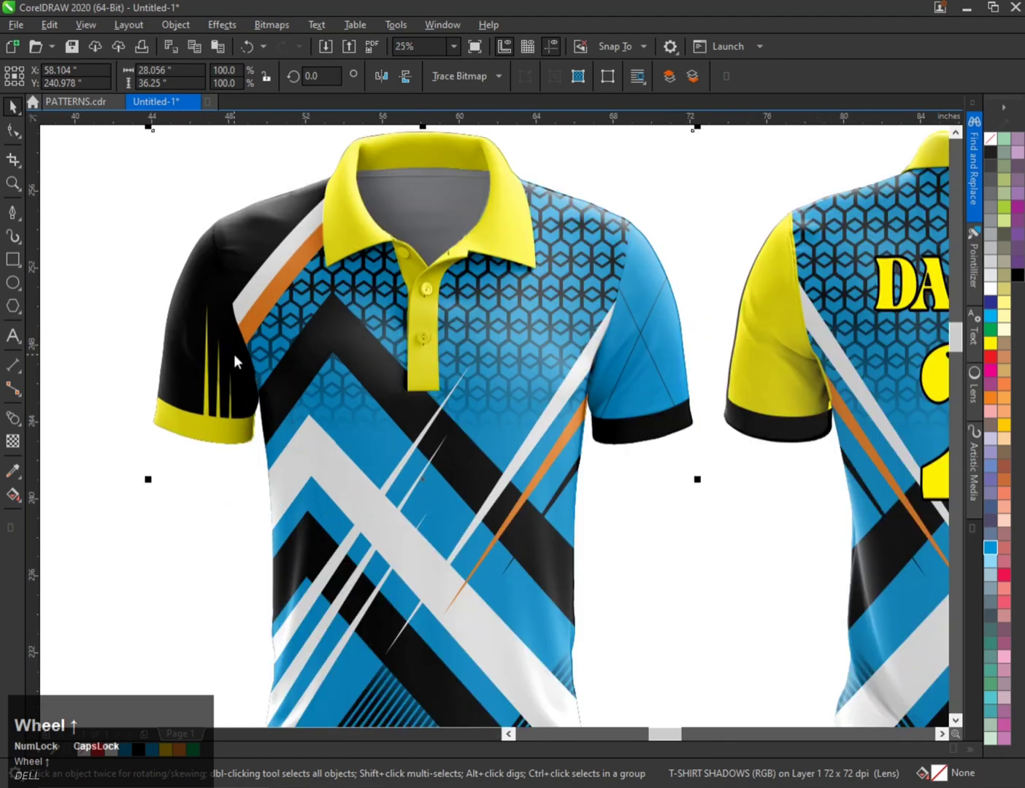
scroll(234, 354, "down", 2)
Step: Undo the front sleeve's blue fill and the removal of its black spikes, back to the spikes inside the yellow sleeve
key("ctrl+z")
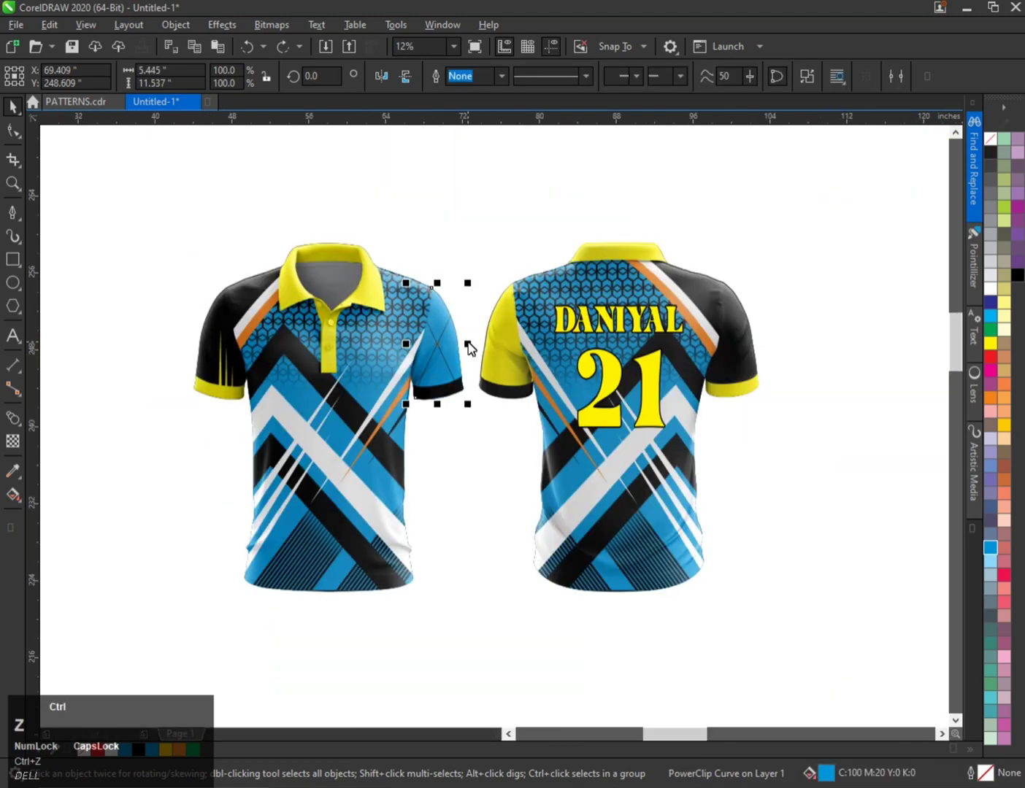
key("ctrl+z")
key("ctrl+z")
key("ctrl+z")
key("ctrl+z")
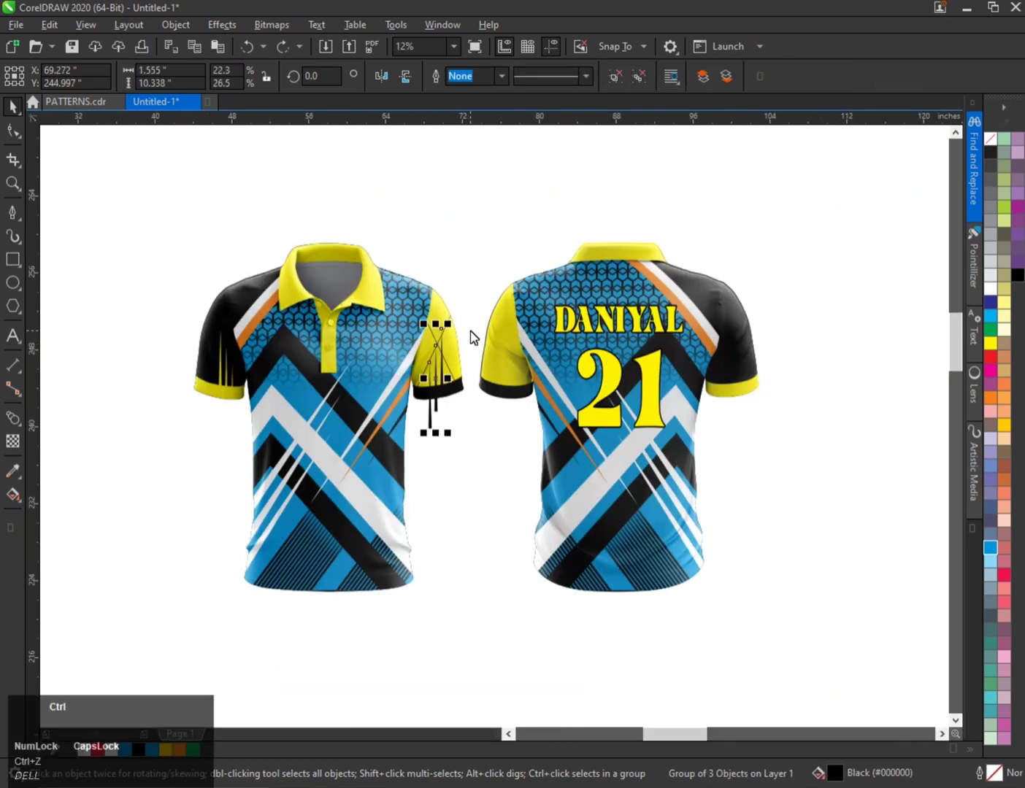
scroll(394, 353, "up", 1)
scroll(440, 371, "down", 1)
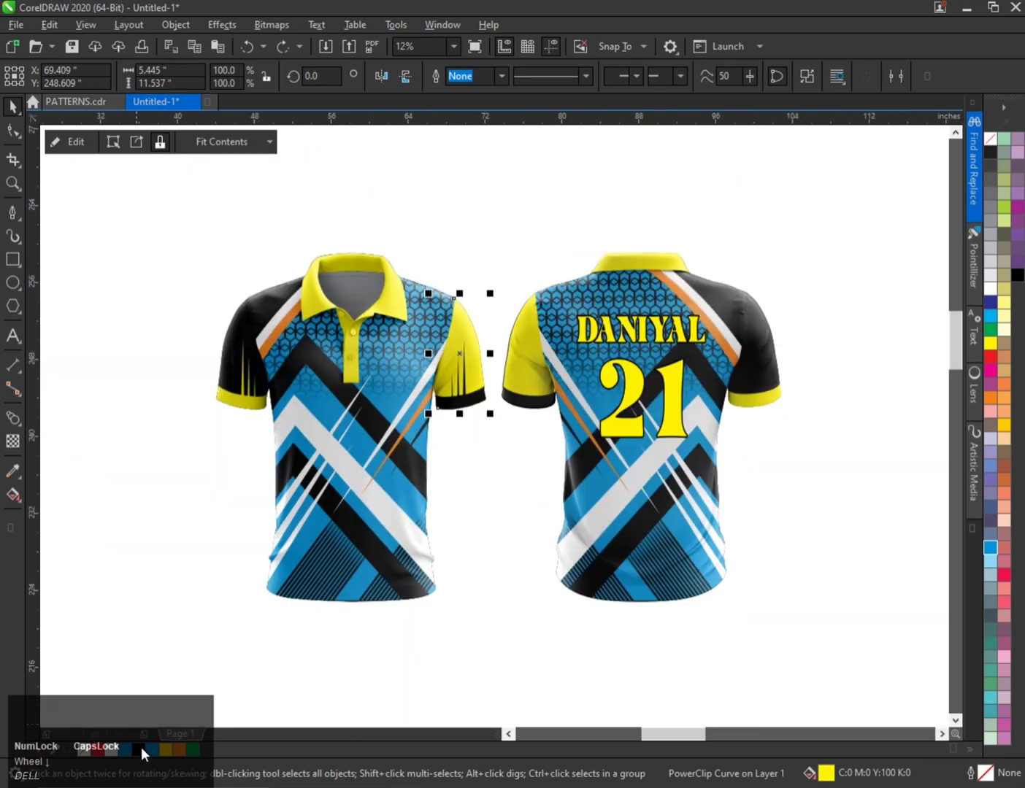
Step: Fill both sleeves of the front shirt, beneath the shadow image, with C100 M20 Y0 K0 blue
left_click(986, 317)
scroll(263, 360, "up", 1)
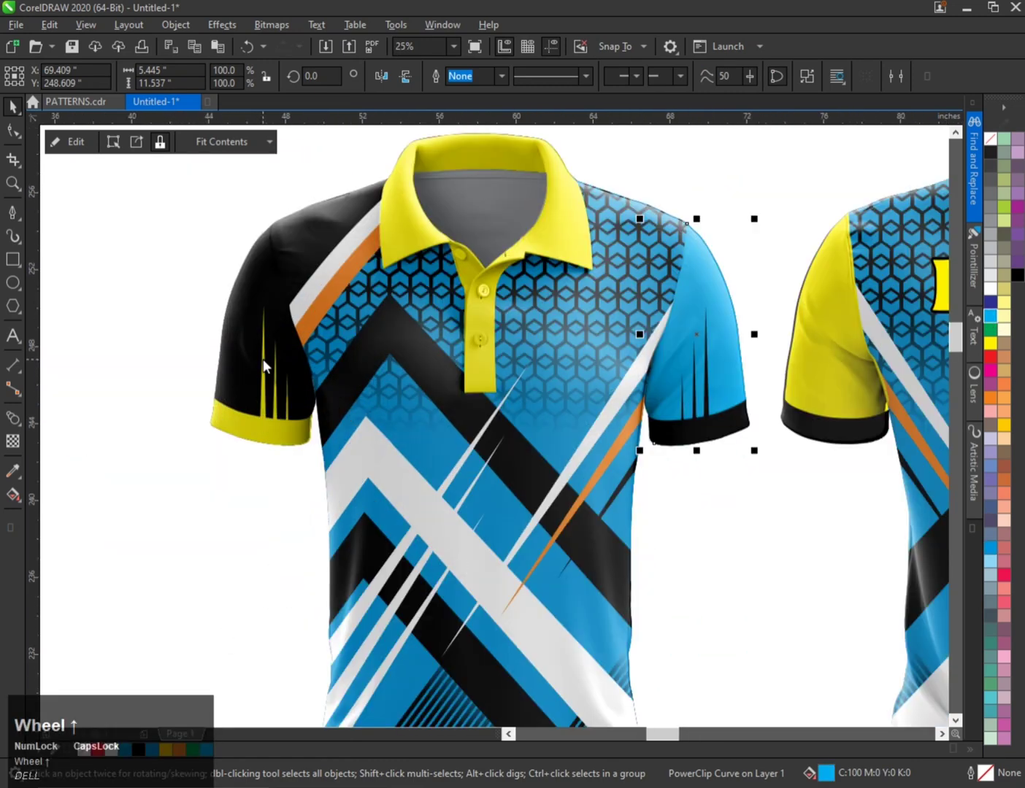
left_click(262, 346, "ctrl")
left_click(262, 346, "ctrl")
left_click(262, 346, "ctrl")
left_click(262, 346, "ctrl")
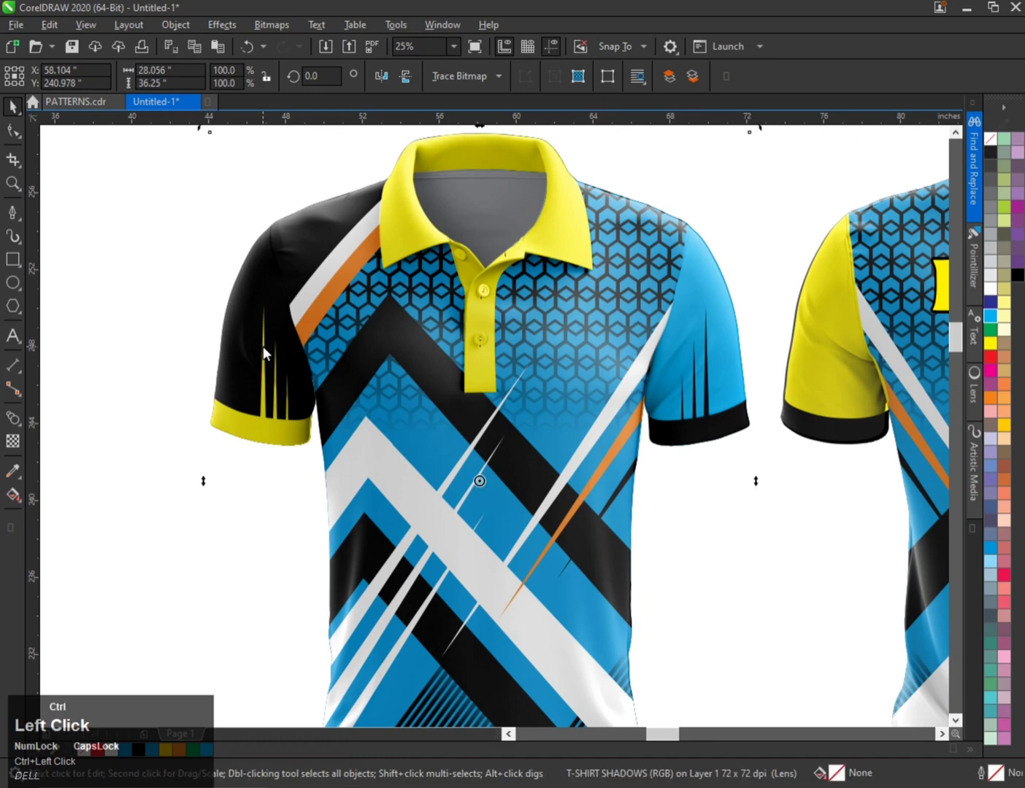
left_click(263, 346, "alt")
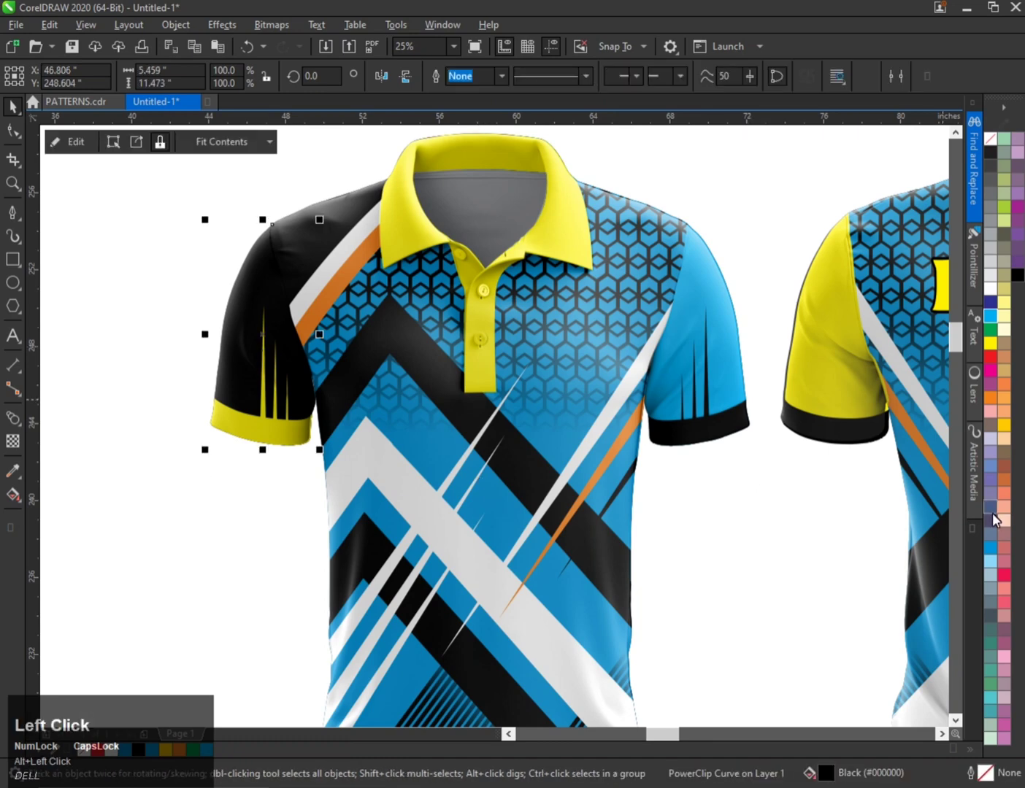
left_click(990, 549)
left_click(705, 317, "alt")
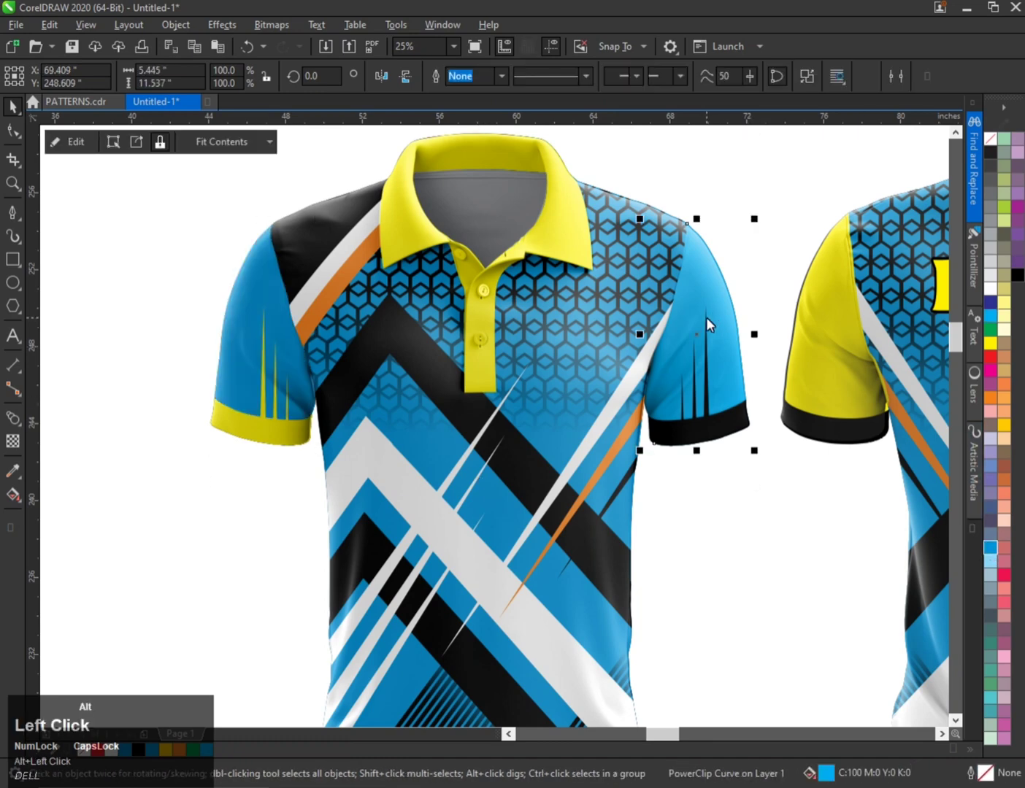
left_click(989, 548)
Step: Fill the yellow and the black sleeve of the back shirt with C100 M20 Y0 K0 blue
scroll(263, 306, "down", 2)
scroll(407, 319, "up", 1)
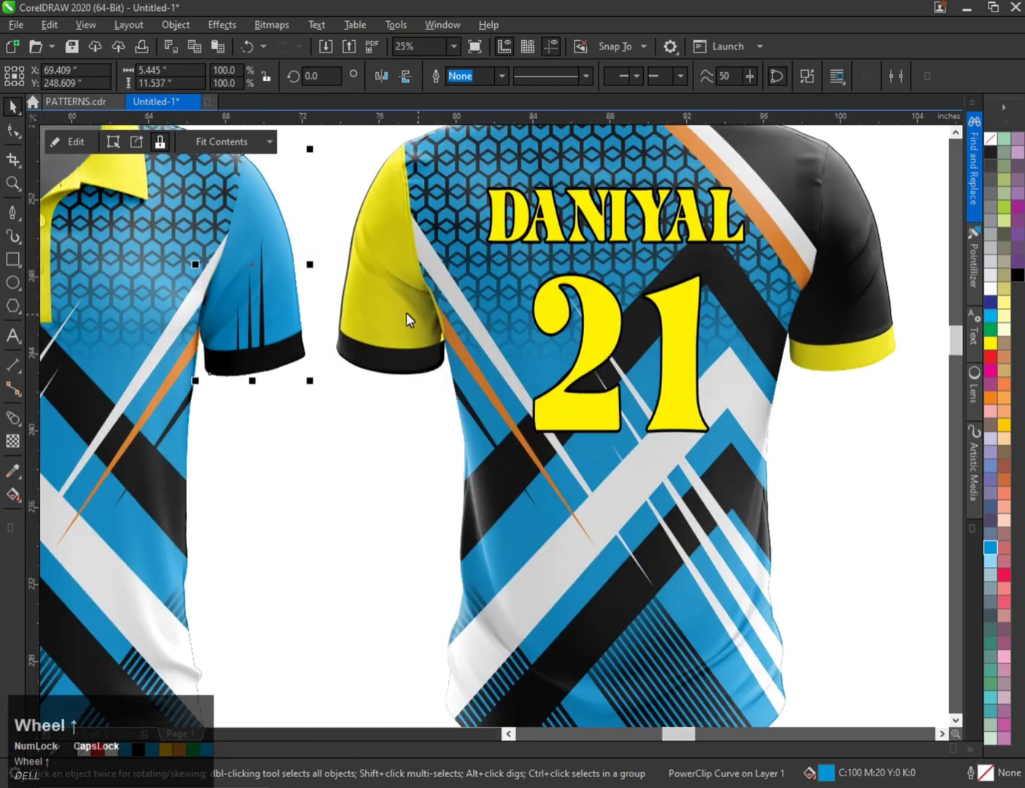
left_click(396, 307)
left_click(395, 306, "alt")
left_click(990, 548)
left_click(856, 318)
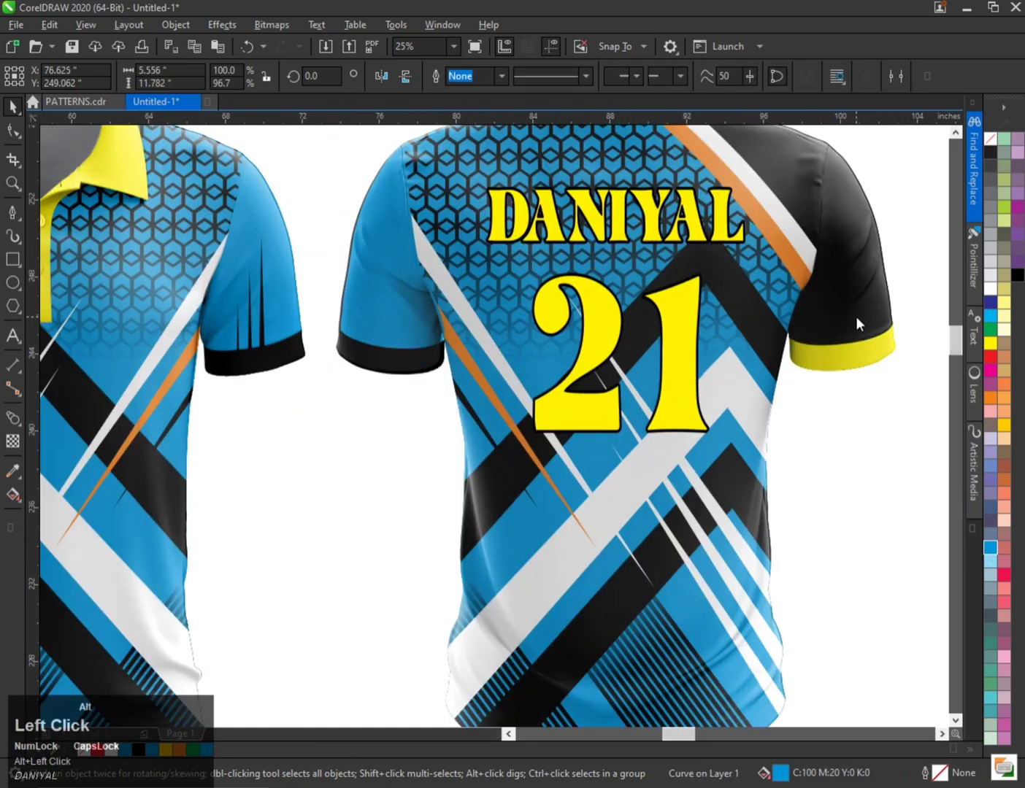
left_click(855, 318, "alt")
left_click(989, 549)
Step: Fill the yellow cuffs of the front and back shirts with C100 M100 Y100 K100 black
scroll(631, 346, "down", 1)
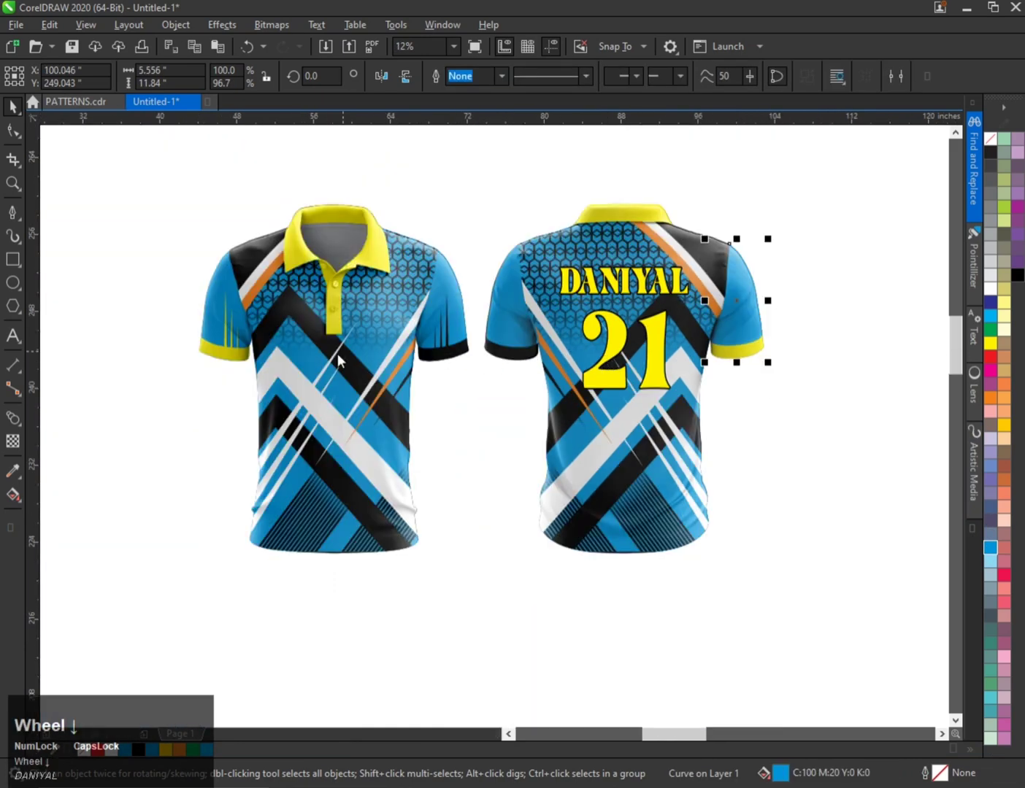
left_click(228, 352)
left_click(228, 352, "alt")
left_click_drag(227, 349, 739, 345)
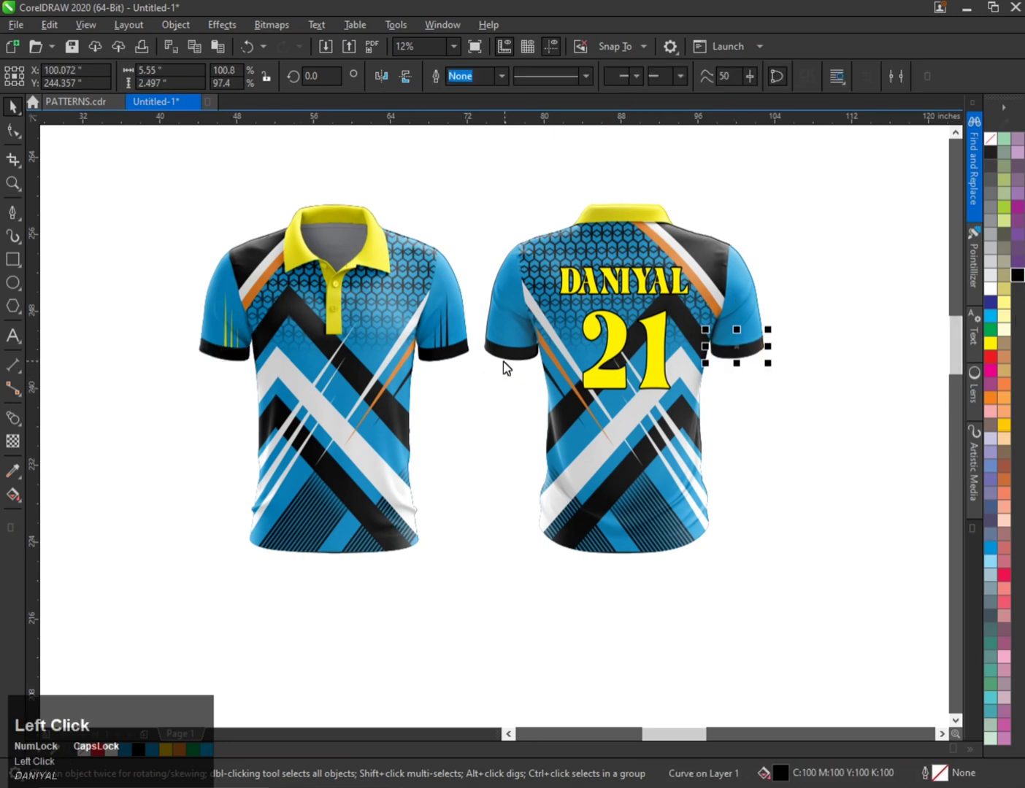
Step: Fill the front shirt's yellow collar and button placket with C100 M100 Y100 K100 black
scroll(503, 361, "down", 1)
scroll(409, 300, "up", 2)
left_click(419, 309)
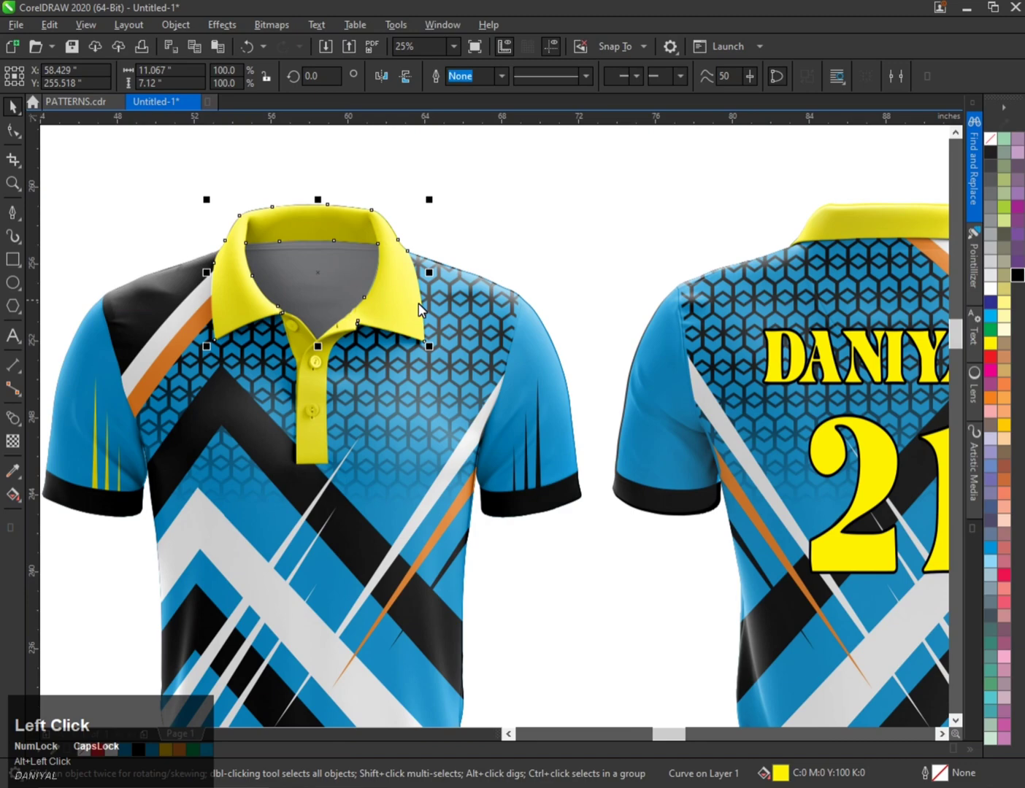
left_click(1016, 276)
left_click(305, 385)
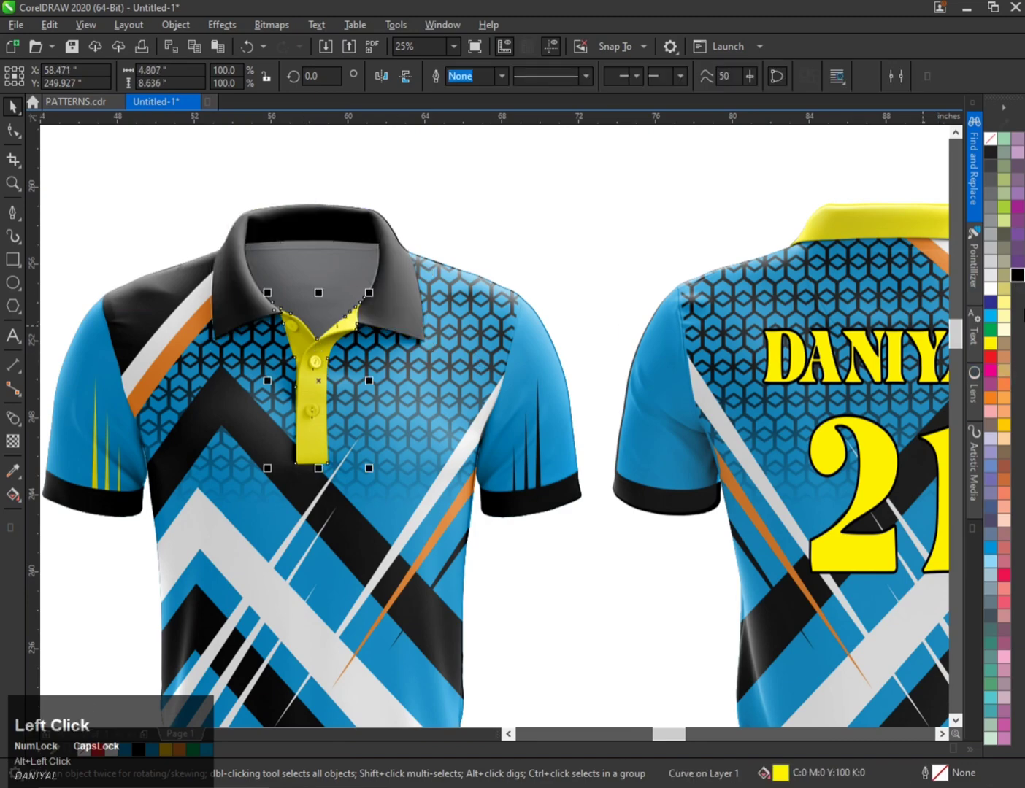
left_click(1018, 278)
Step: Recolour the yellow spikes inside the front shirt's sleeve PowerClip black and finish editing the contents
scroll(329, 396, "down", 1)
scroll(225, 437, "up", 1)
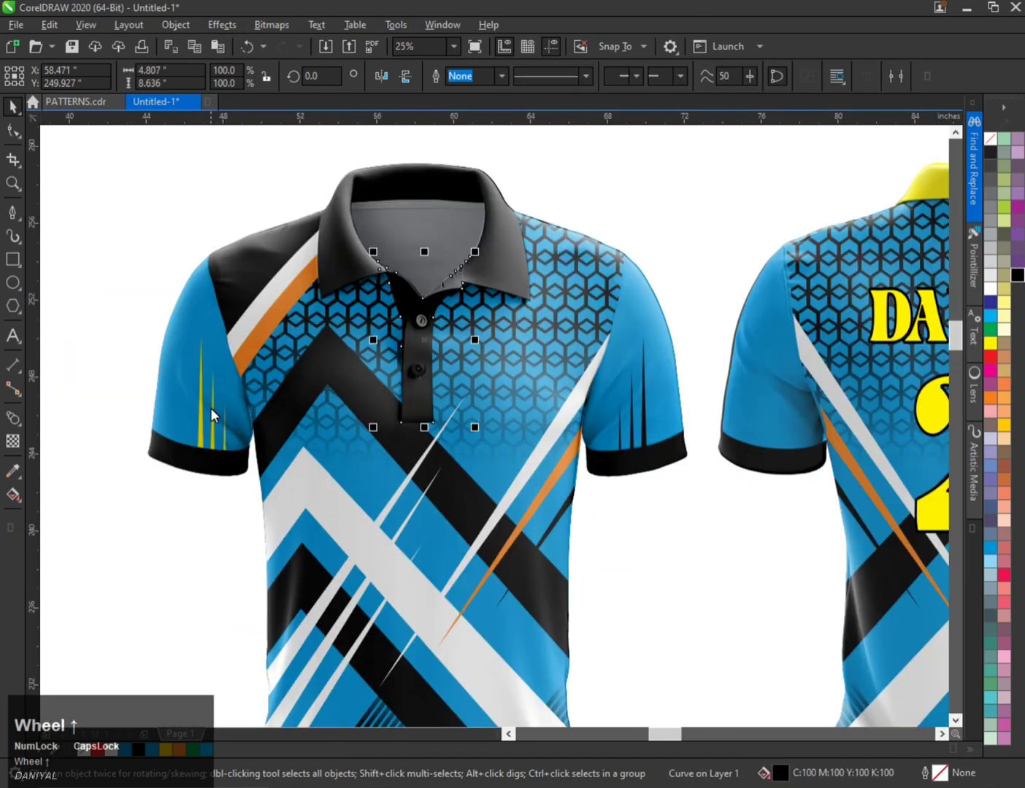
scroll(186, 392, "down", 1)
scroll(197, 393, "up", 1)
left_click(206, 401, "alt")
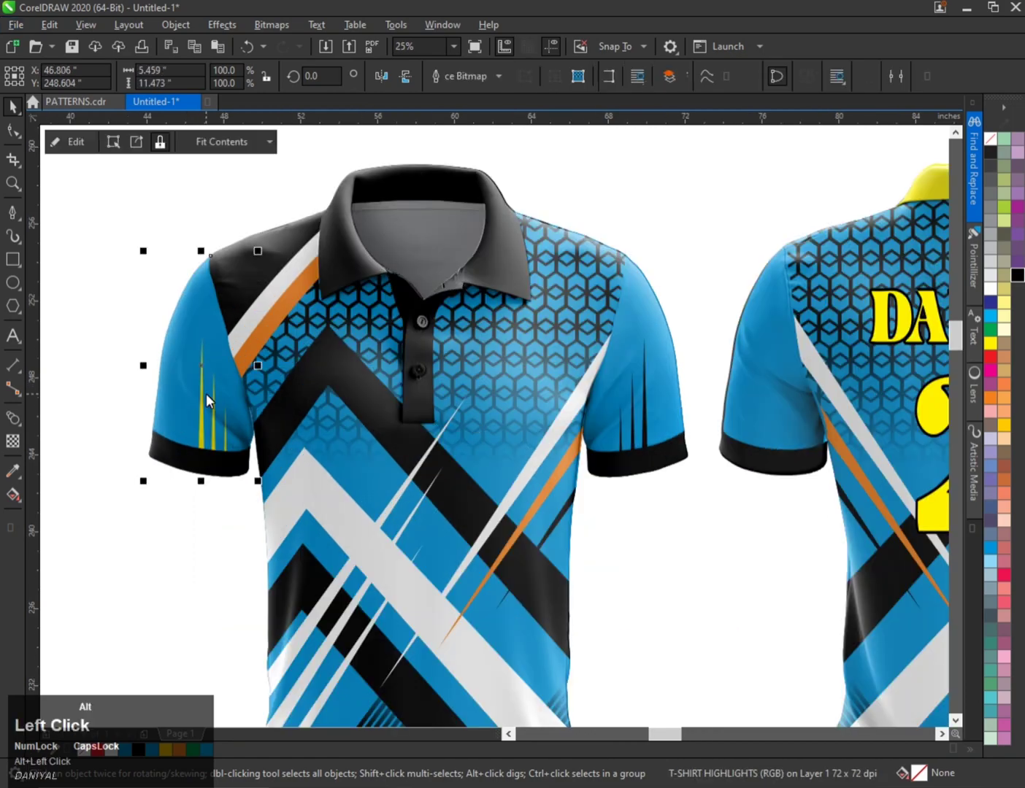
left_click(206, 395, "ctrl")
left_click(207, 409)
left_click(1016, 276)
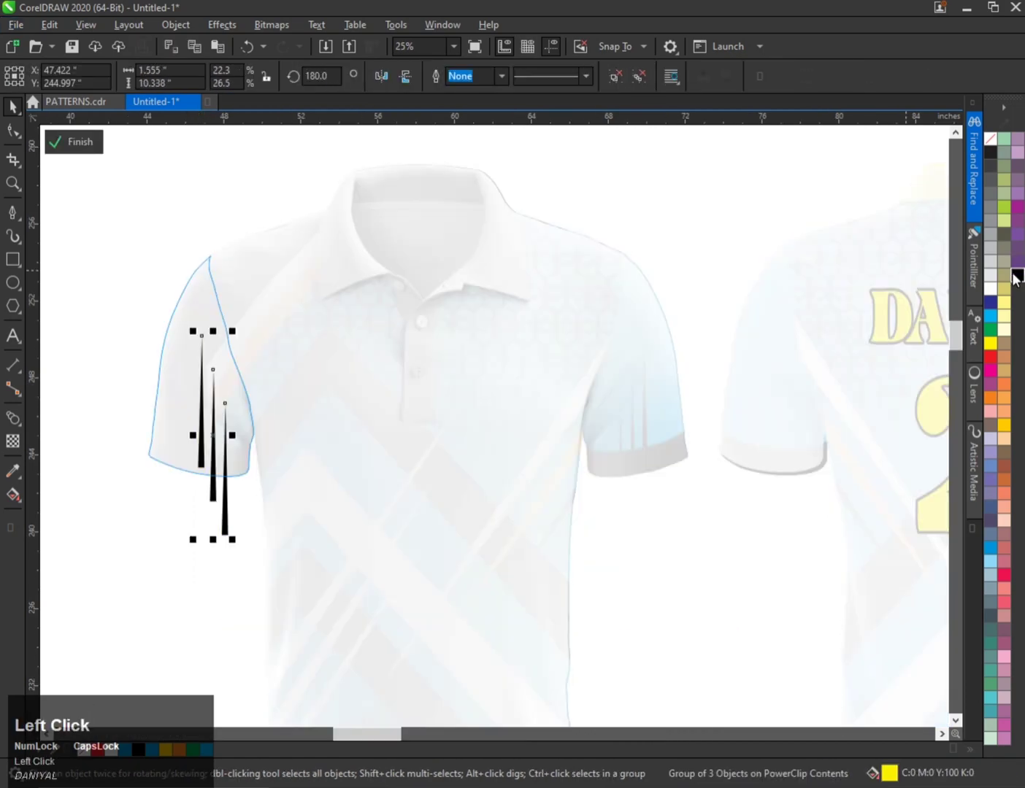
left_click(82, 143)
scroll(185, 346, "down", 1)
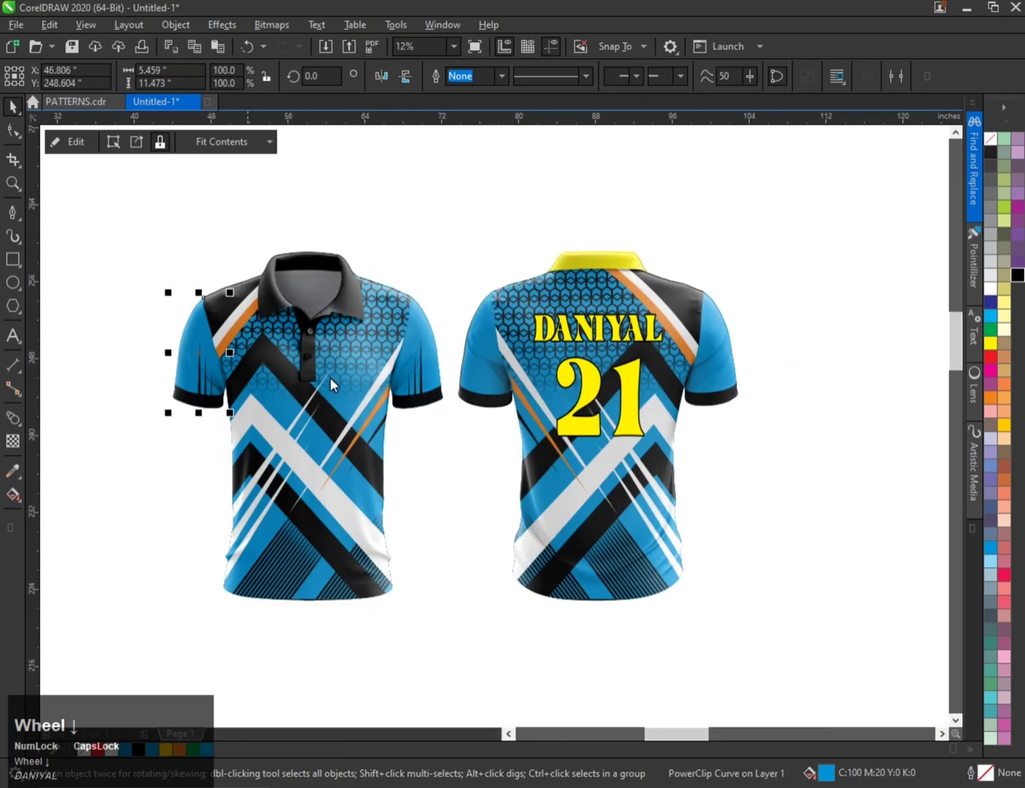
Step: Fill the back shirt's yellow collar with black
scroll(656, 329, "up", 1)
left_click(528, 202)
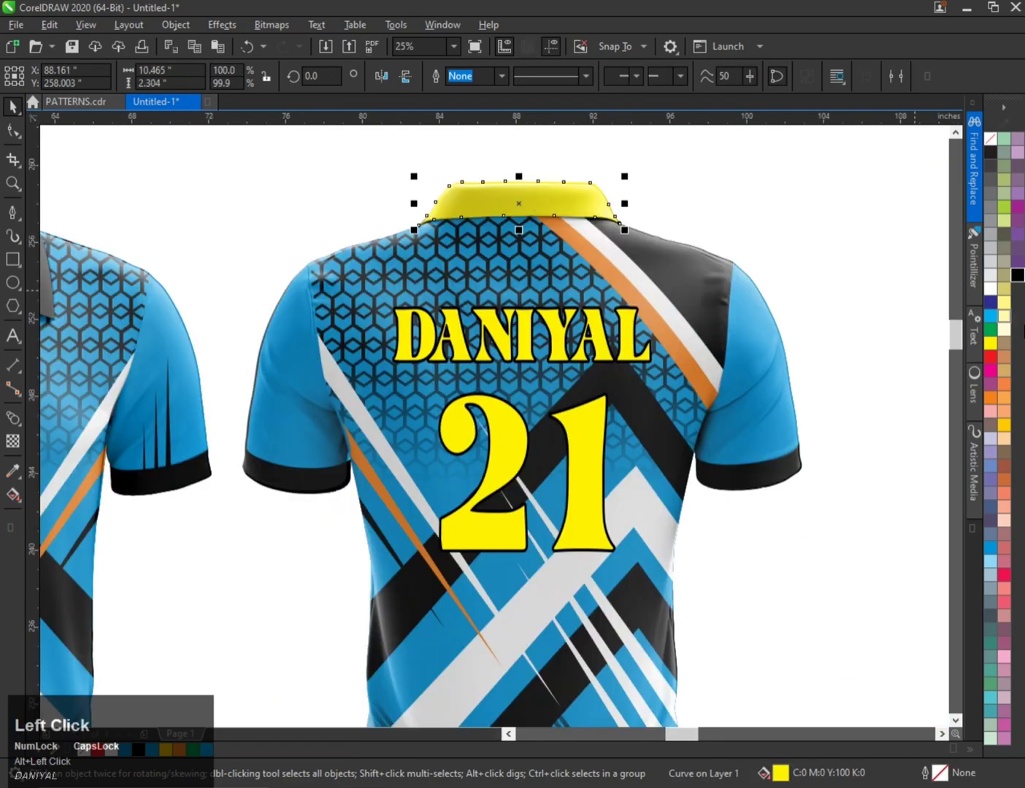
left_click(1016, 274)
Step: Fill the player name on the back shirt with white and set its font to Renfrew
scroll(537, 325, "down", 1)
left_click(538, 321)
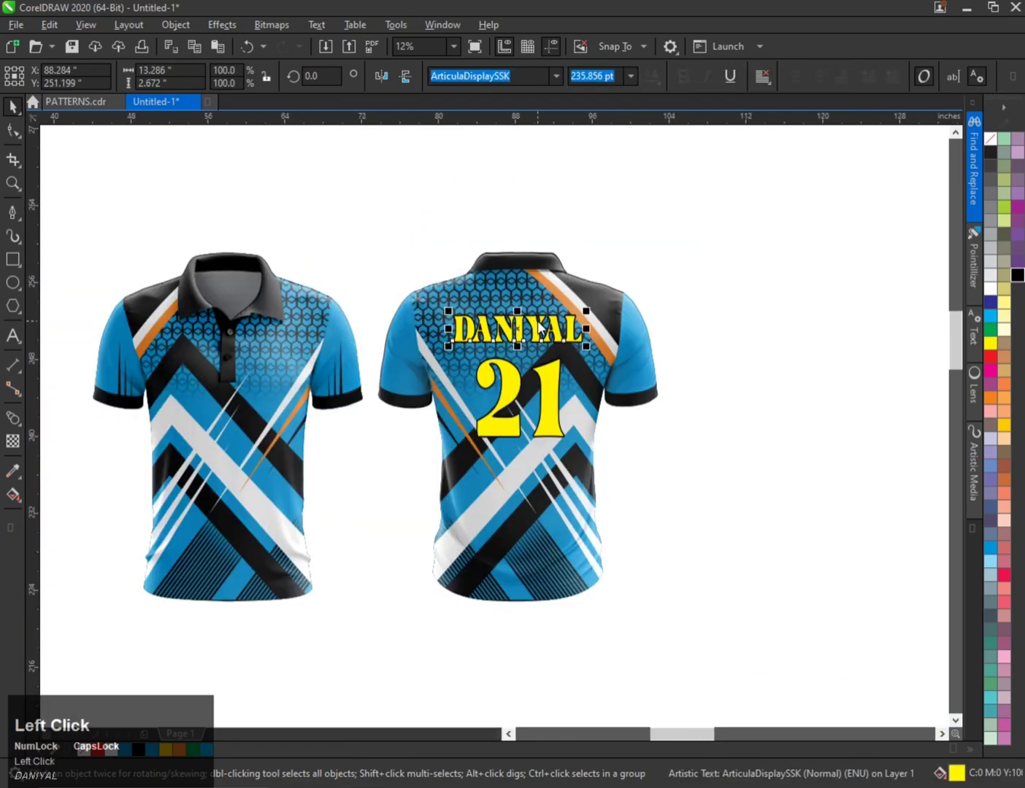
scroll(540, 330, "up", 1)
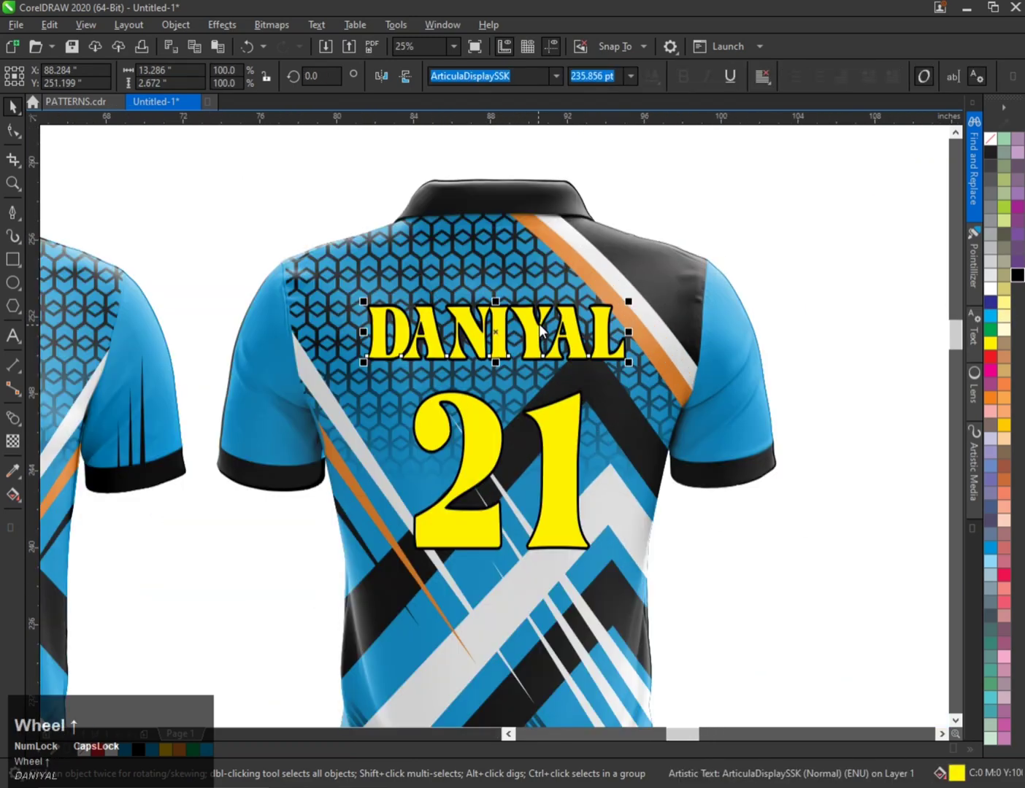
left_click(986, 288)
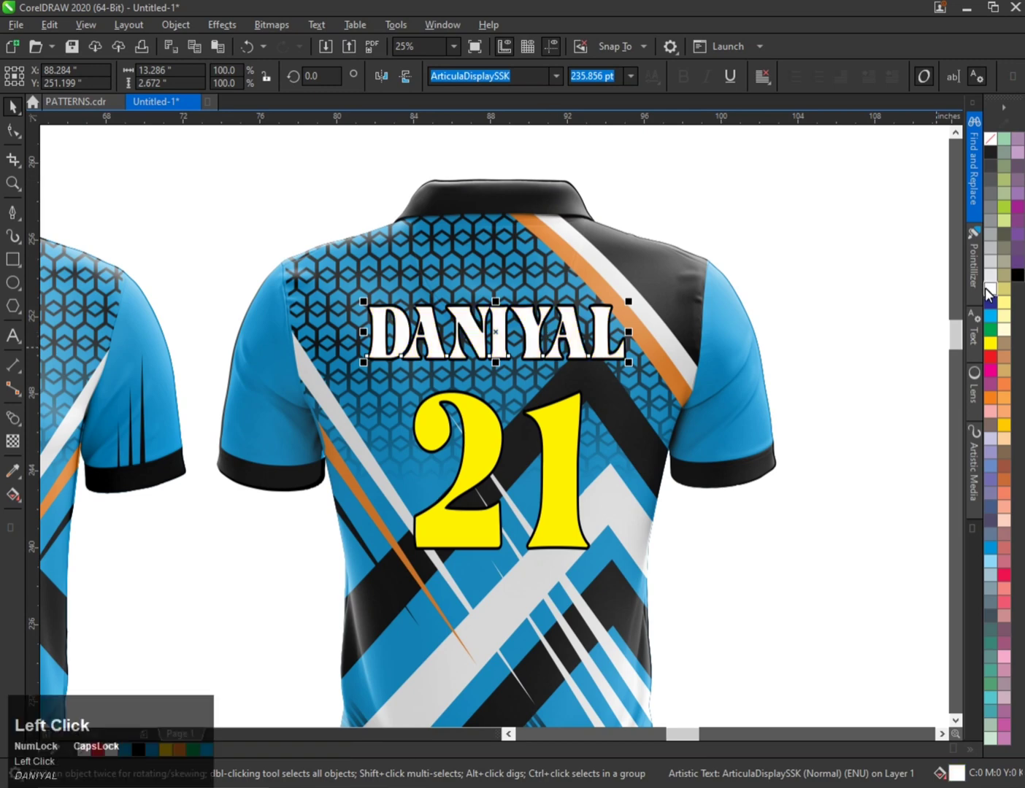
left_click(556, 76)
left_click(518, 164)
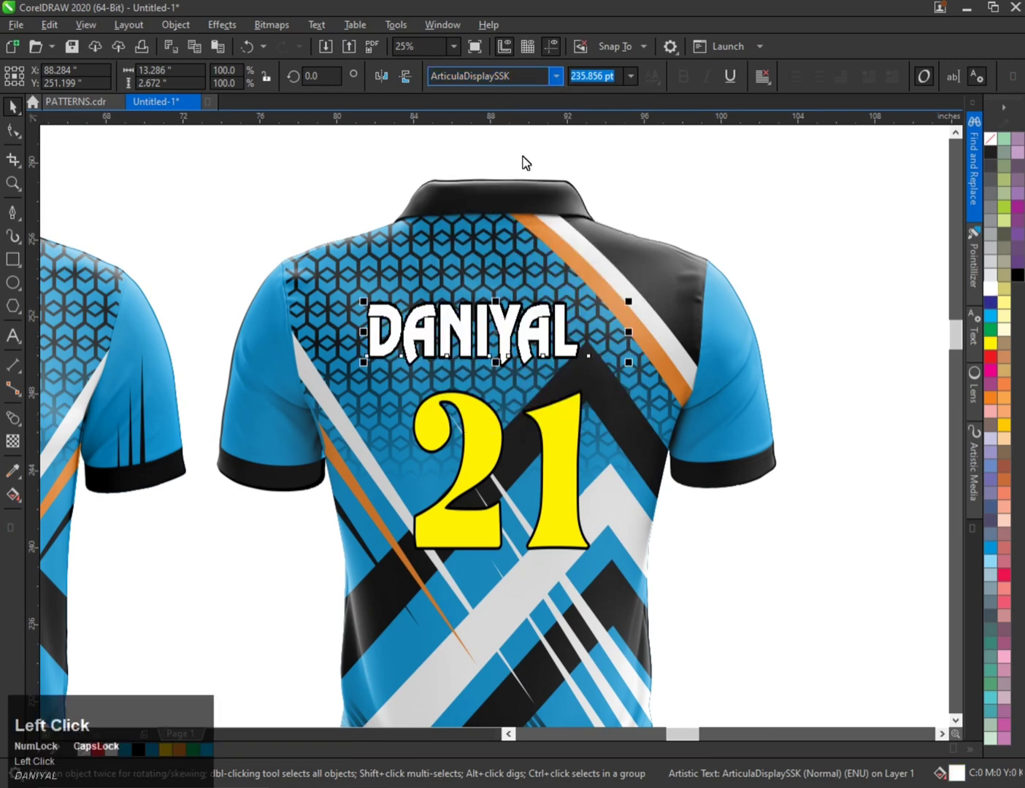
Step: Set the back number's font to Renfrew and stretch it to about 8.08 inches wide
left_click(567, 415)
left_click(557, 76)
left_click(507, 124)
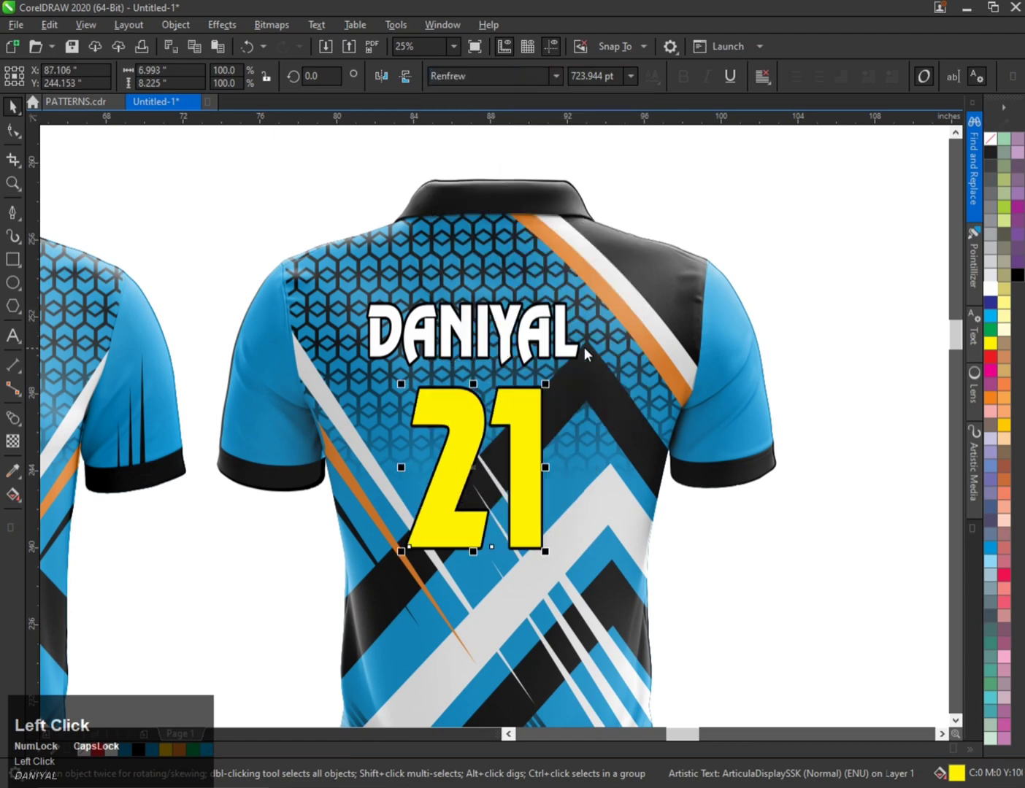
left_click_drag(549, 471, 566, 466)
Step: Fill the back number with white and change its text to 69
left_click(996, 291)
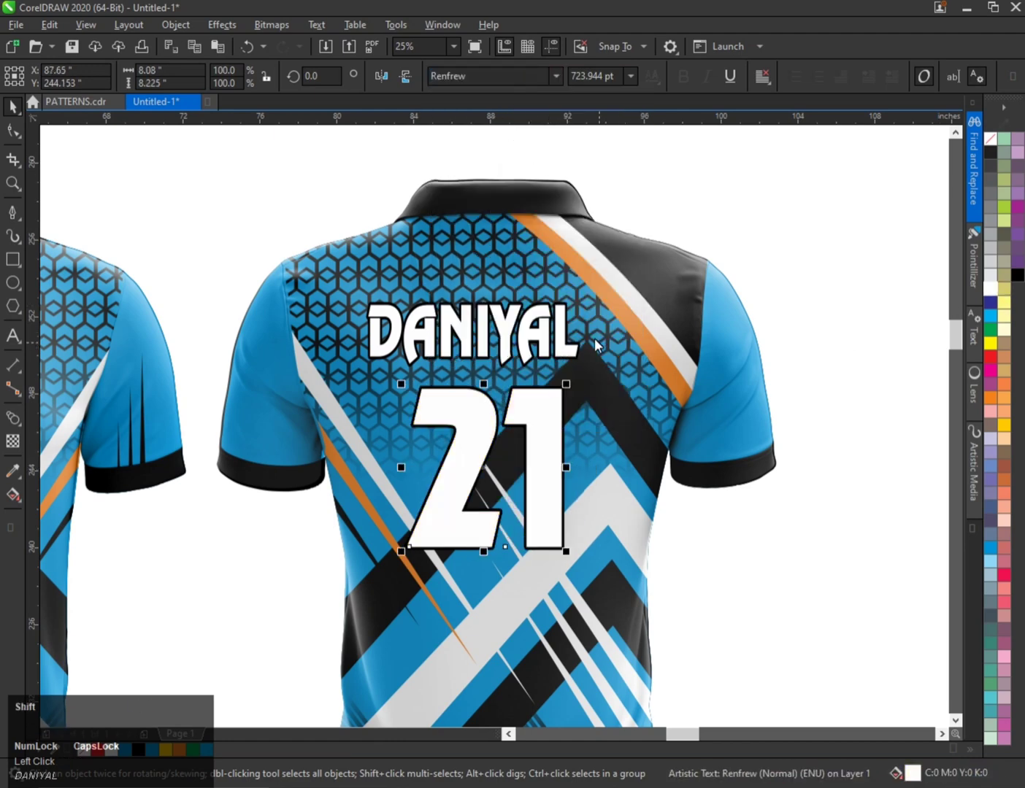
double_click(545, 429)
type("69")
key("ctrl+space")
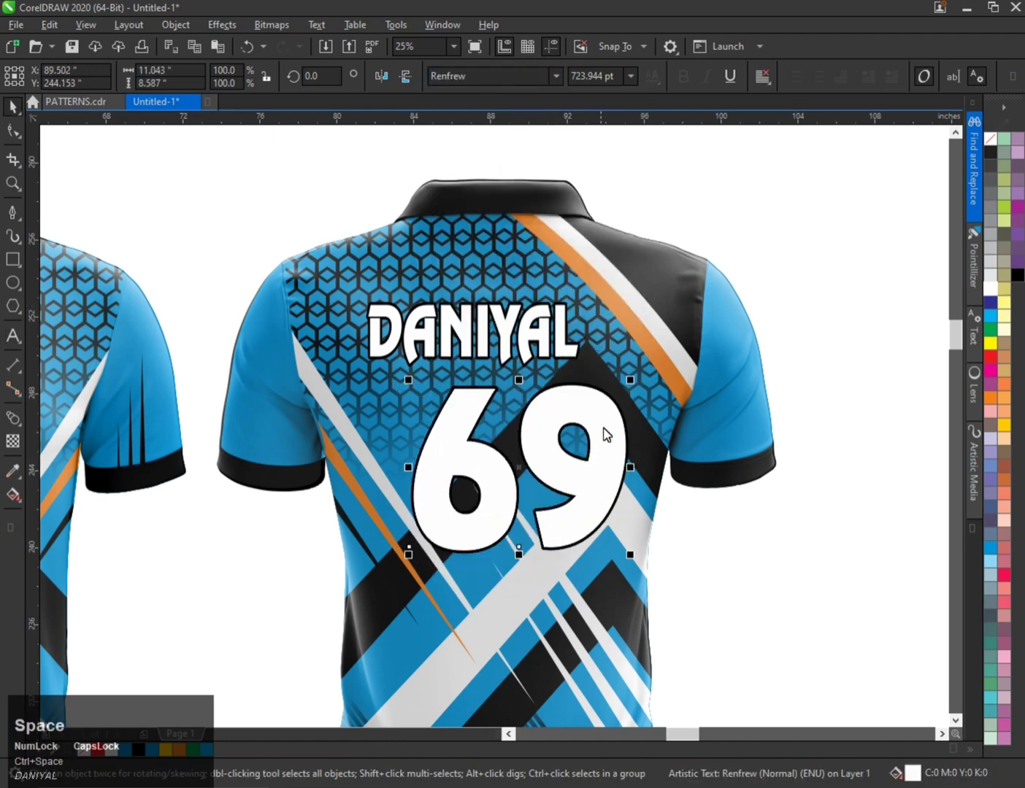
Step: Narrow the number 69 and centre it and the player name horizontally on the back shirt
left_click_drag(631, 467, 599, 467)
left_click(560, 349, "shift")
left_click(615, 324, "shift")
key("c")
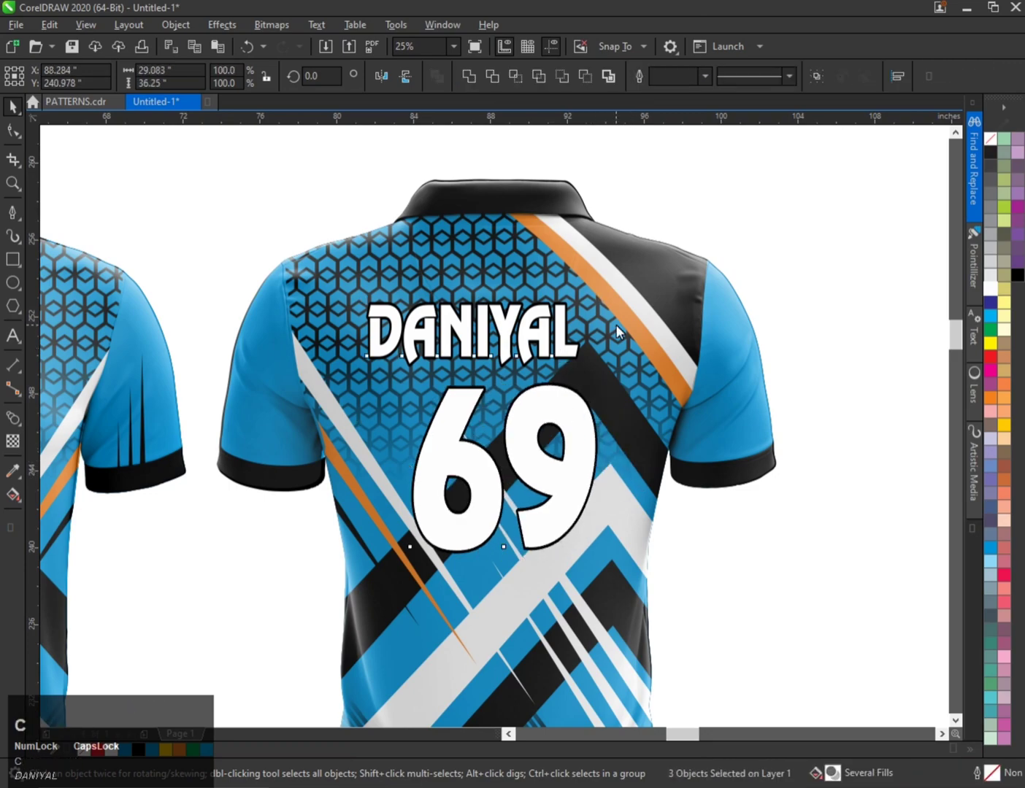
Step: Inspect the finished front and back shirts up close and in full-screen preview
scroll(438, 377, "down", 1)
scroll(438, 379, "down", 2)
scroll(366, 387, "up", 1)
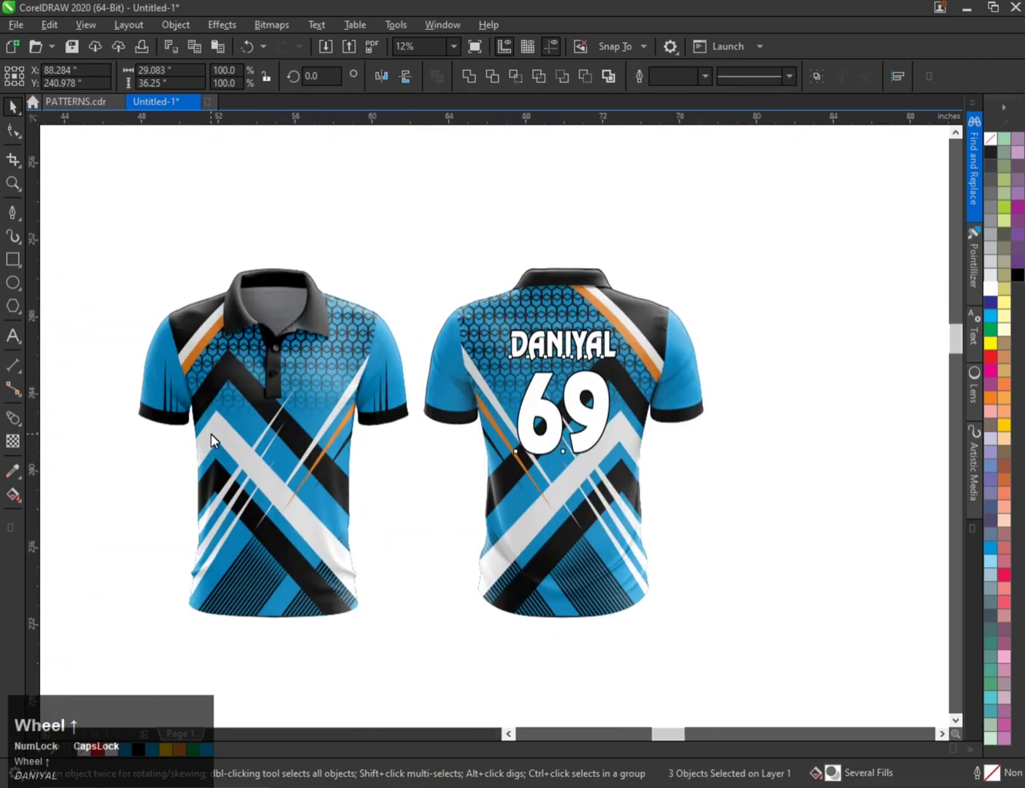
scroll(279, 411, "up", 2)
scroll(279, 410, "down", 4)
key("F2")
left_click_drag(206, 288, 569, 528)
key("F9")
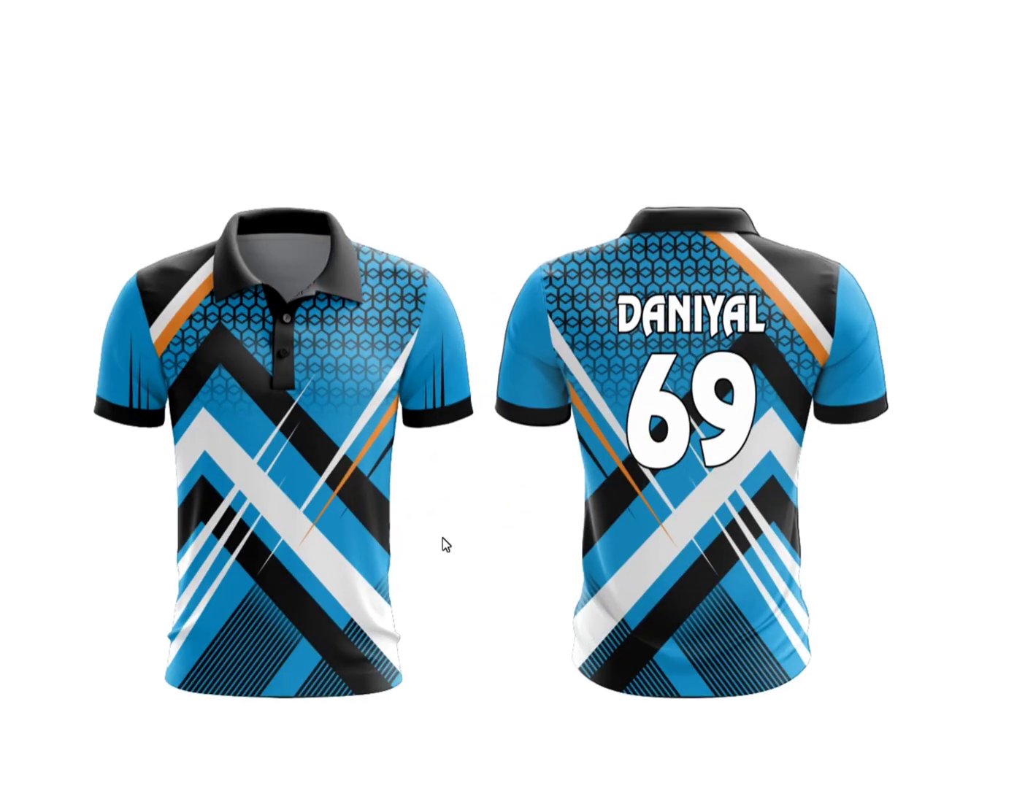